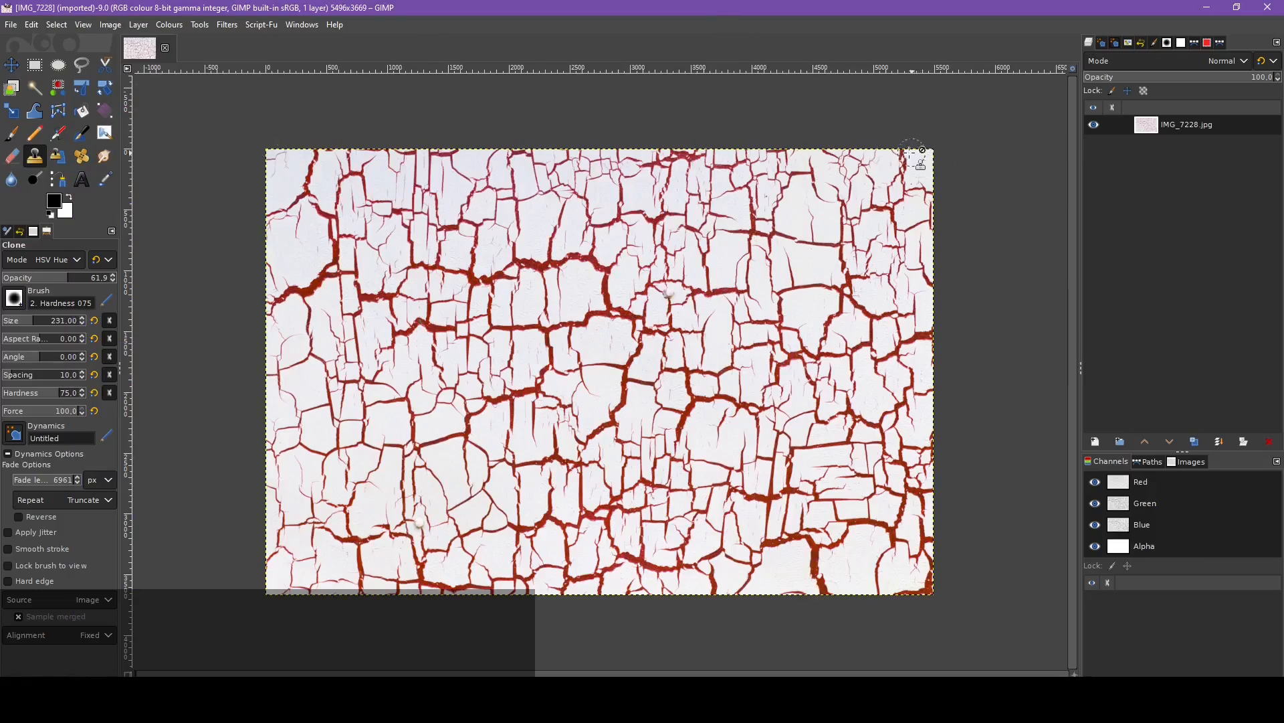
Open the canvas size settings and enter the canvas width as the formula 5496+(50*2) px
{"action": "left_click", "coordinate": [110, 26]}
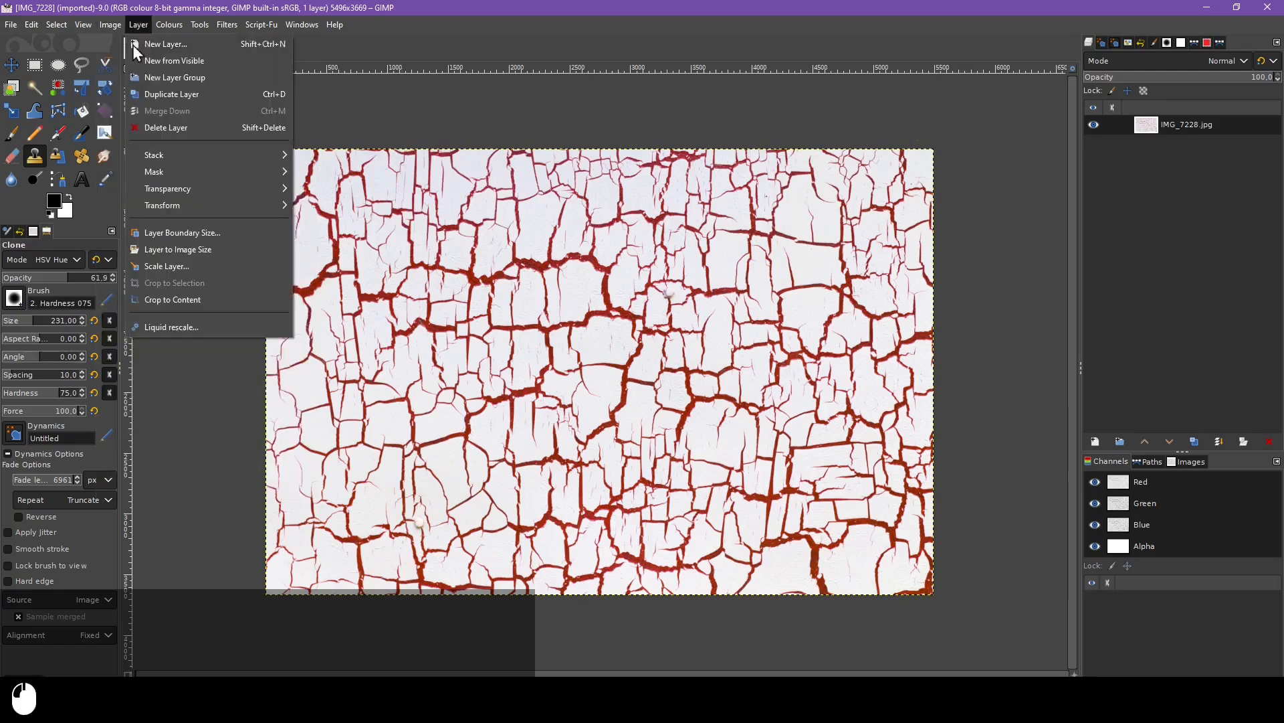
{"action": "left_click", "coordinate": [124, 155]}
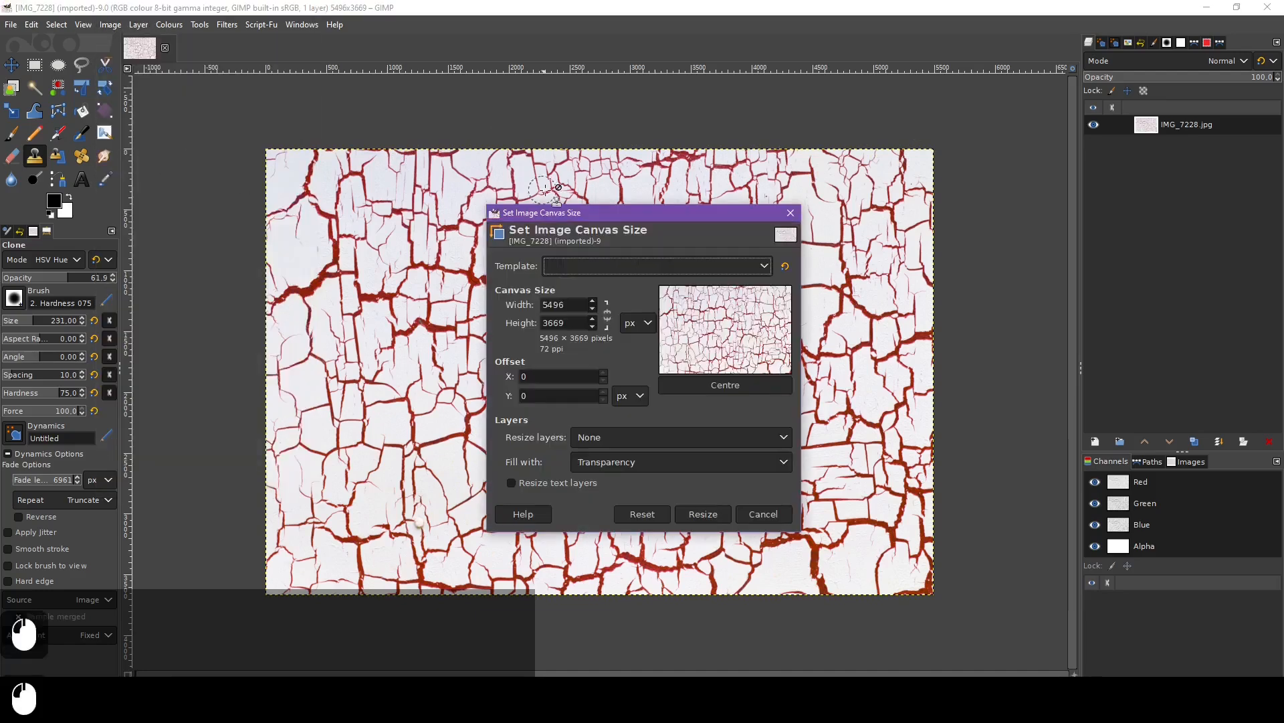
{"action": "double_click", "coordinate": [573, 306]}
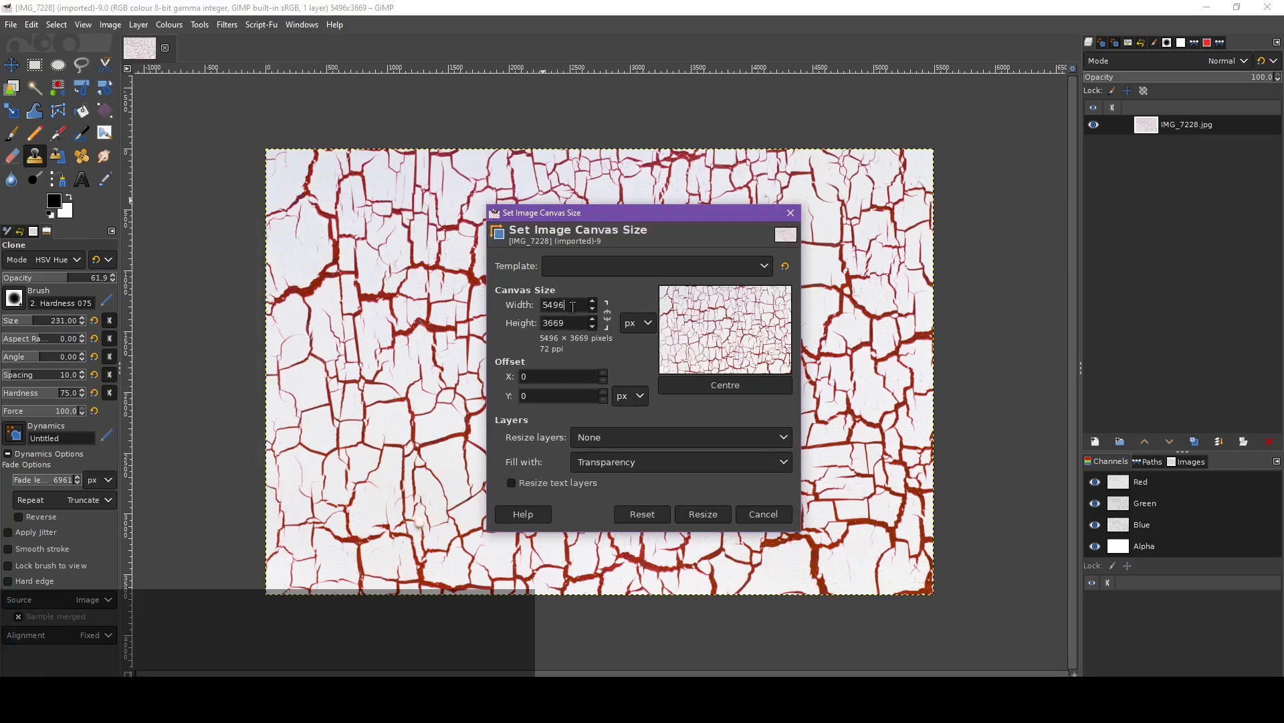
{"action": "type", "text": "+(50"}
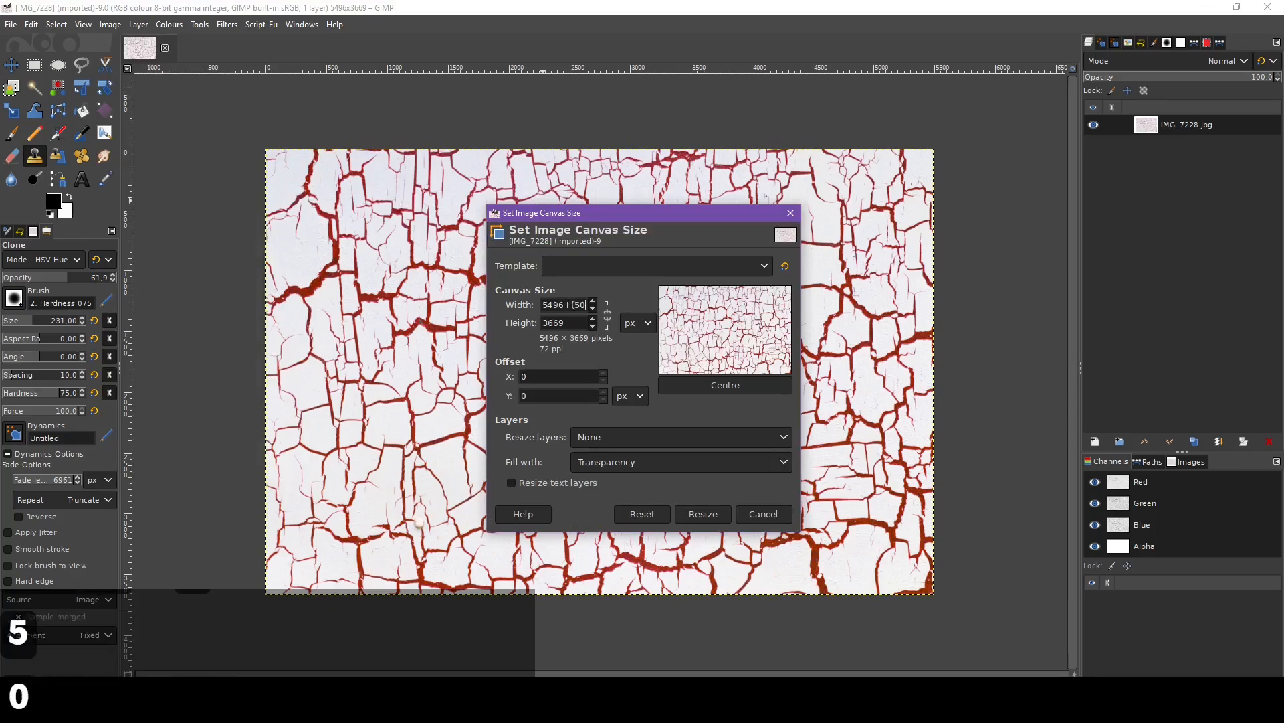
{"action": "type", "text": "*2)"}
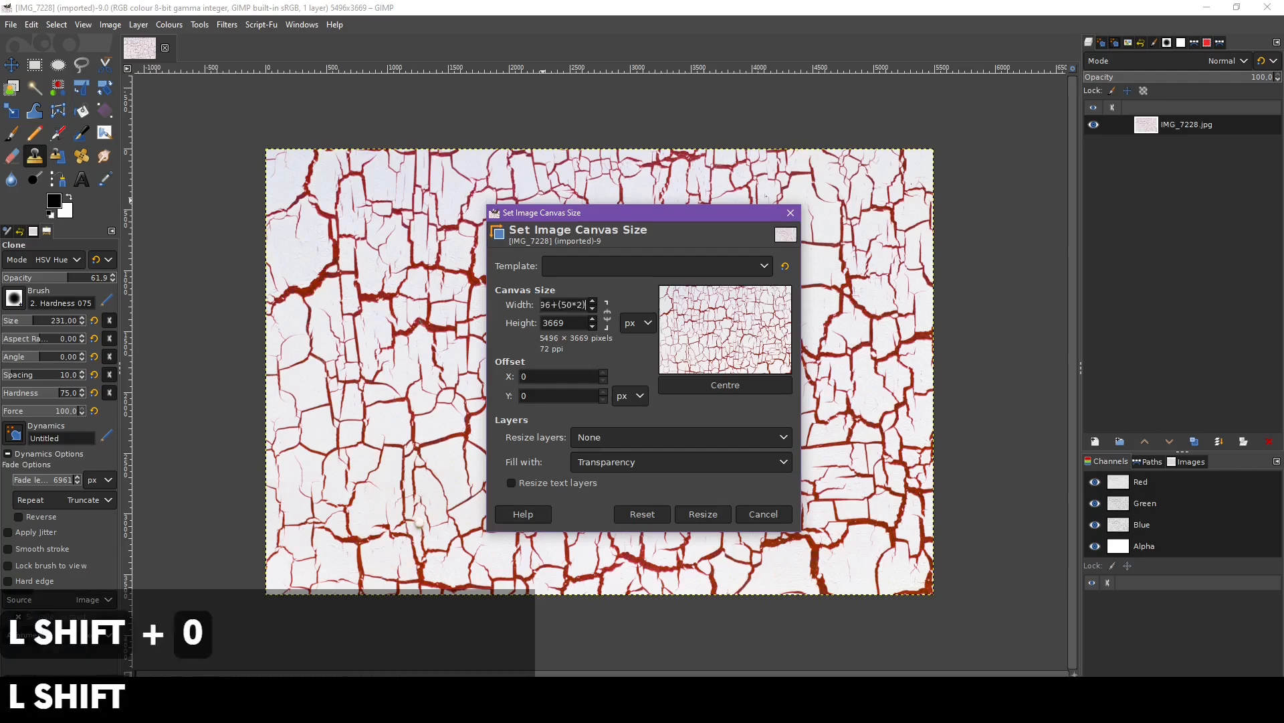
Copy the +(50*2) term from the canvas width and append it to the canvas height
{"action": "key", "text": "ctrl+shift+Left"}
{"action": "key", "text": "shift+Left"}
{"action": "key", "text": "shift+Left"}
{"action": "key", "text": "shift+Left"}
{"action": "key", "text": "shift+Left"}
{"action": "key", "text": "shift+Left"}
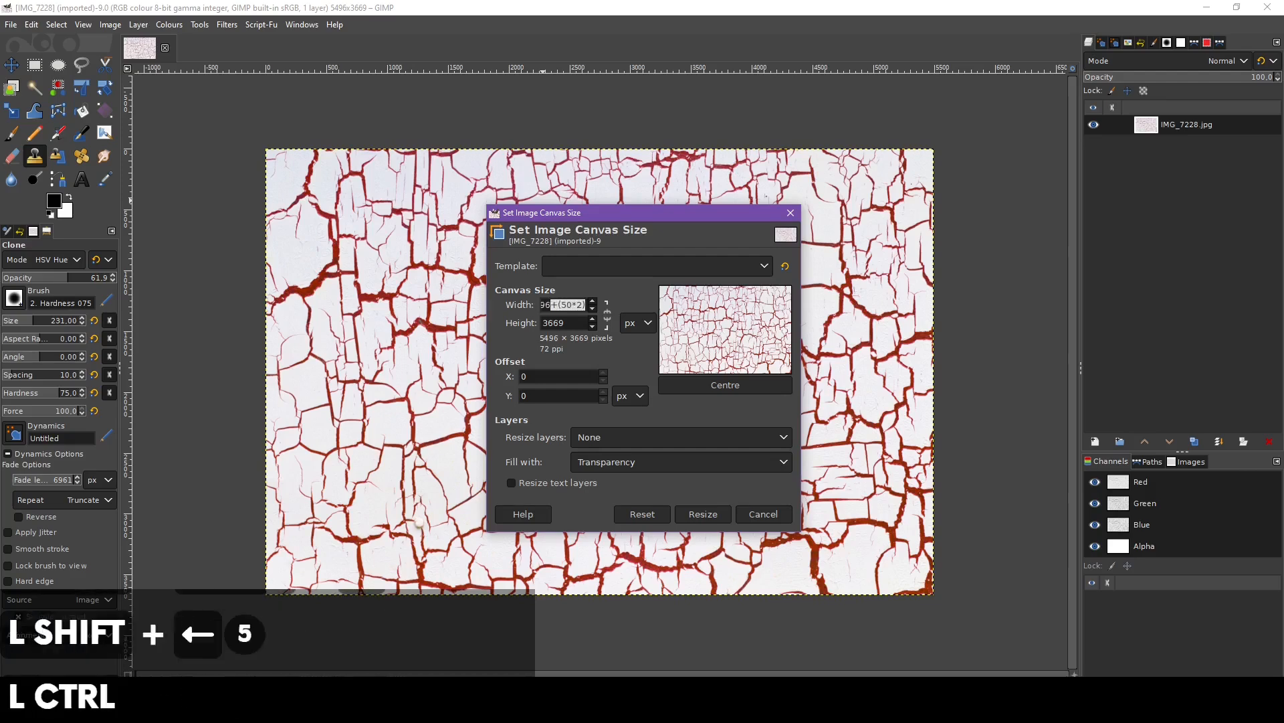
{"action": "key", "text": "ctrl+c"}
{"action": "left_click", "coordinate": [566, 324]}
{"action": "key", "text": "ctrl+v"}
Centre the image in the enlarged canvas with 50 px offsets and apply the 5596 × 3769 px resize
{"action": "left_click", "coordinate": [578, 307]}
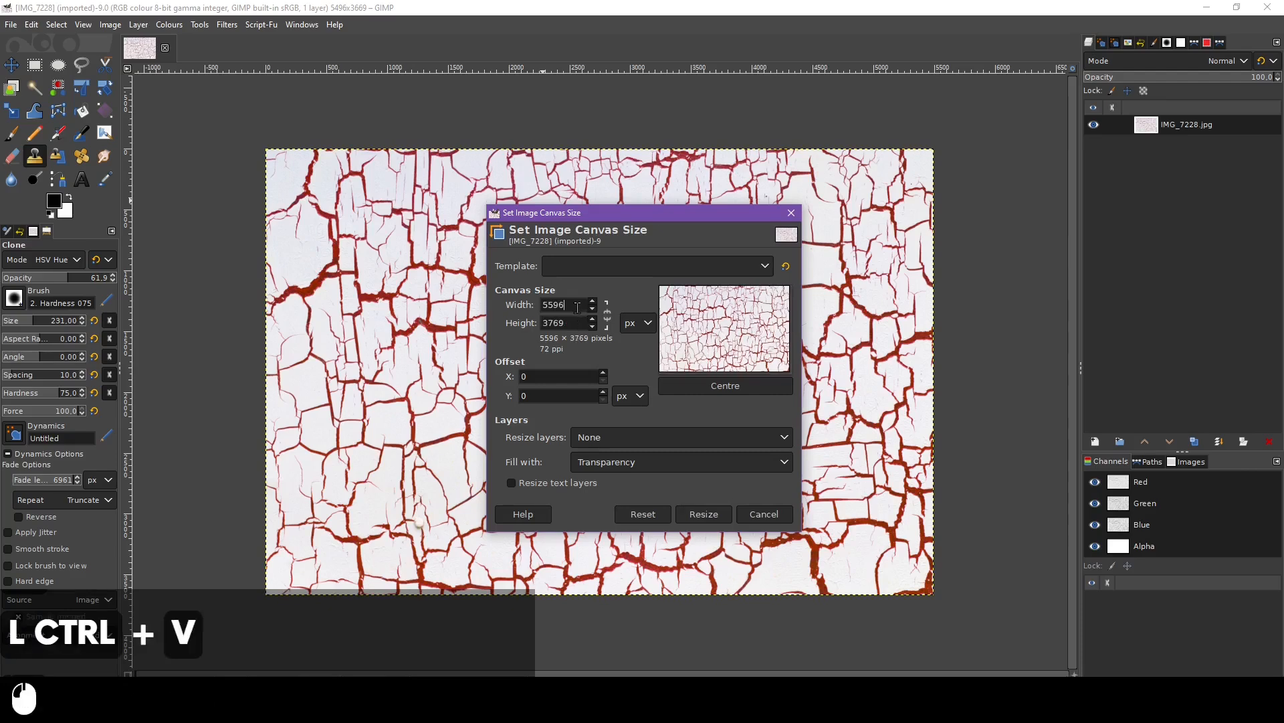
{"action": "left_click", "coordinate": [725, 385]}
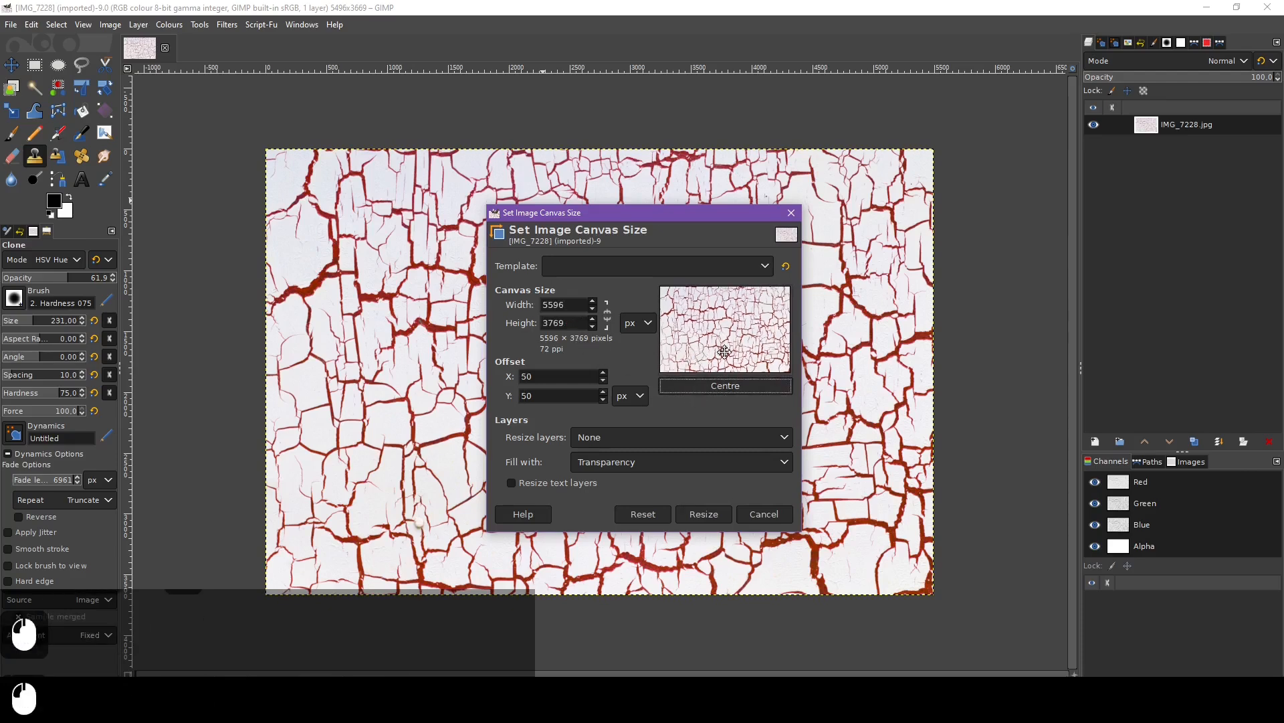
{"action": "left_click", "coordinate": [696, 516]}
Select the transparent corner of the margin at the canvas origin with a rectangle about 51 × 51 px, and clear the selection
{"action": "scroll", "coordinate": [268, 147], "scroll_direction": "up", "scroll_amount": 5, "text": "ctrl"}
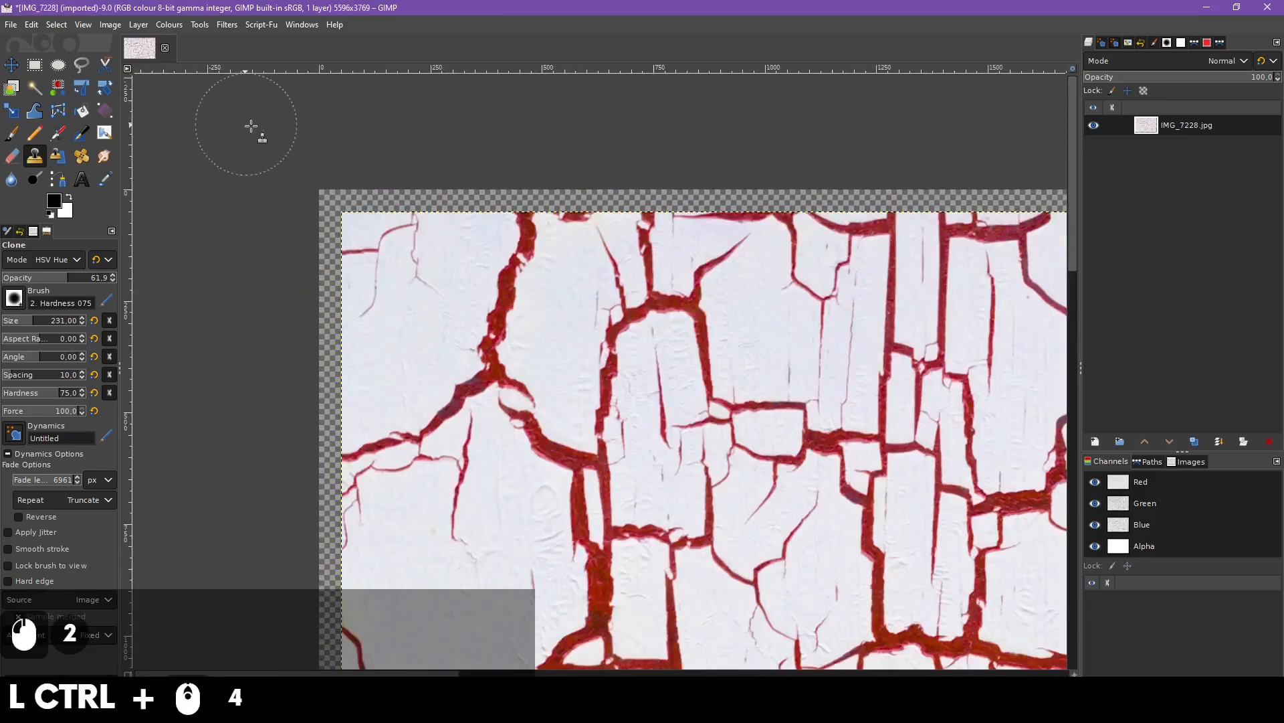
{"action": "left_click", "coordinate": [35, 65]}
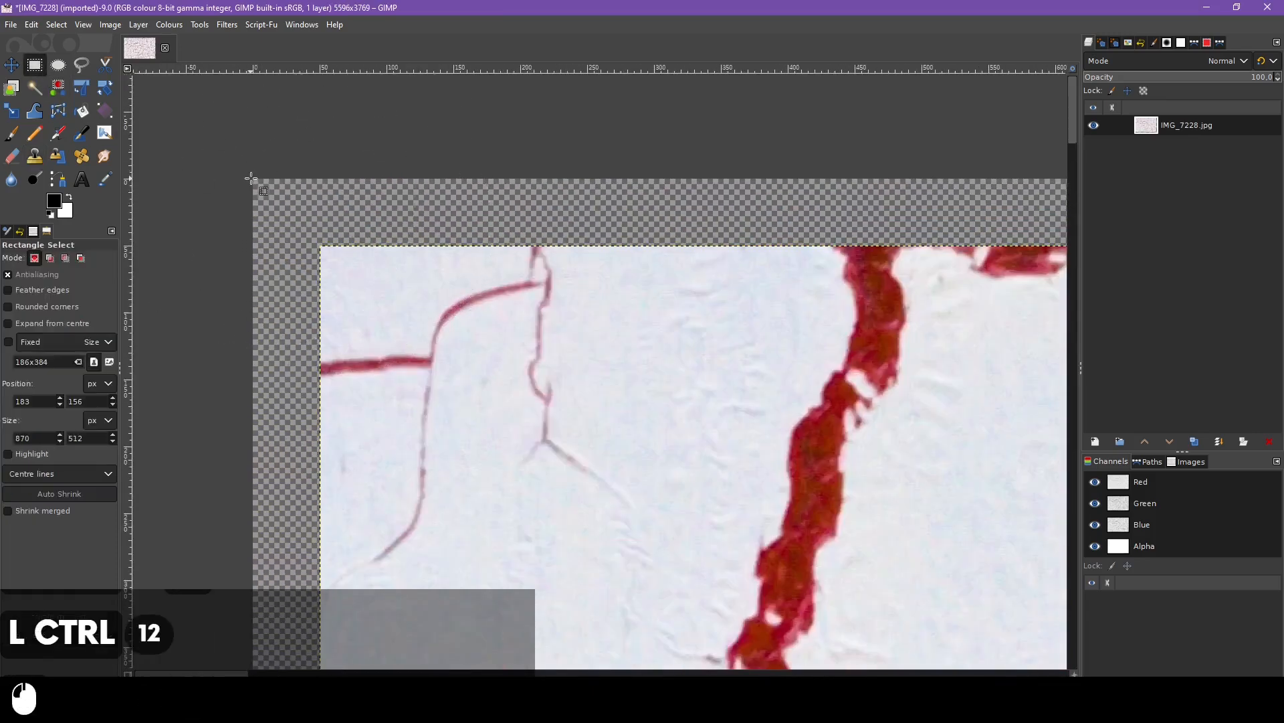
{"action": "mouse_move", "coordinate": [253, 180]}
{"action": "left_mouse_down"}
{"action": "mouse_move", "coordinate": [279, 219]}
{"action": "mouse_move", "coordinate": [320, 245]}
{"action": "left_mouse_up"}
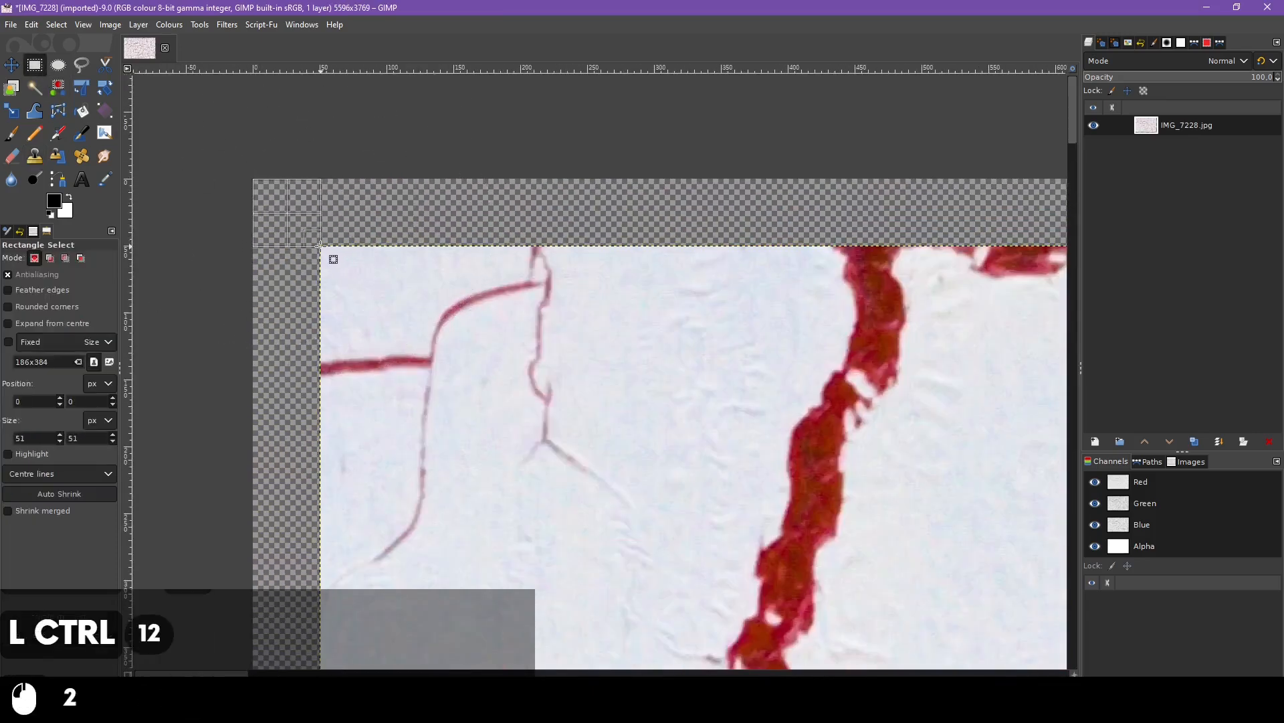
{"action": "left_click", "coordinate": [360, 217]}
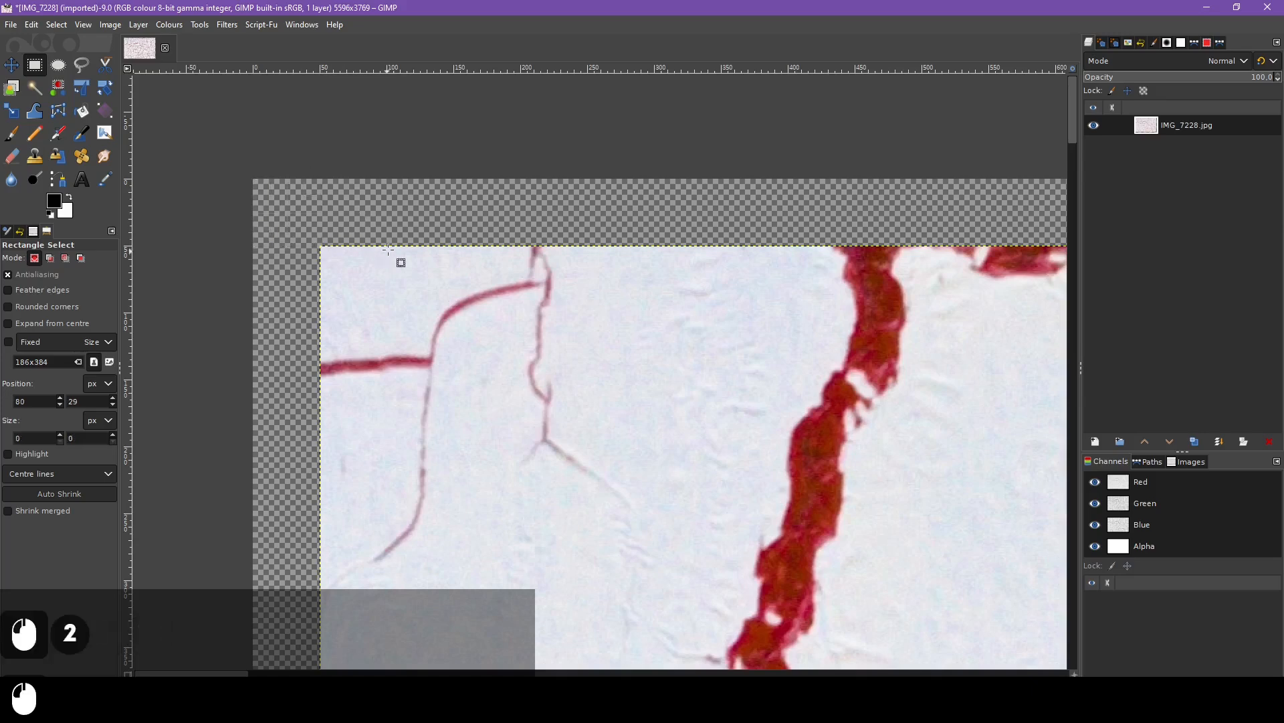
Undo the corner selection changes and the canvas enlargement
{"action": "key", "text": "ctrl+z"}
{"action": "key", "text": "ctrl+z"}
{"action": "key", "text": "ctrl+z"}
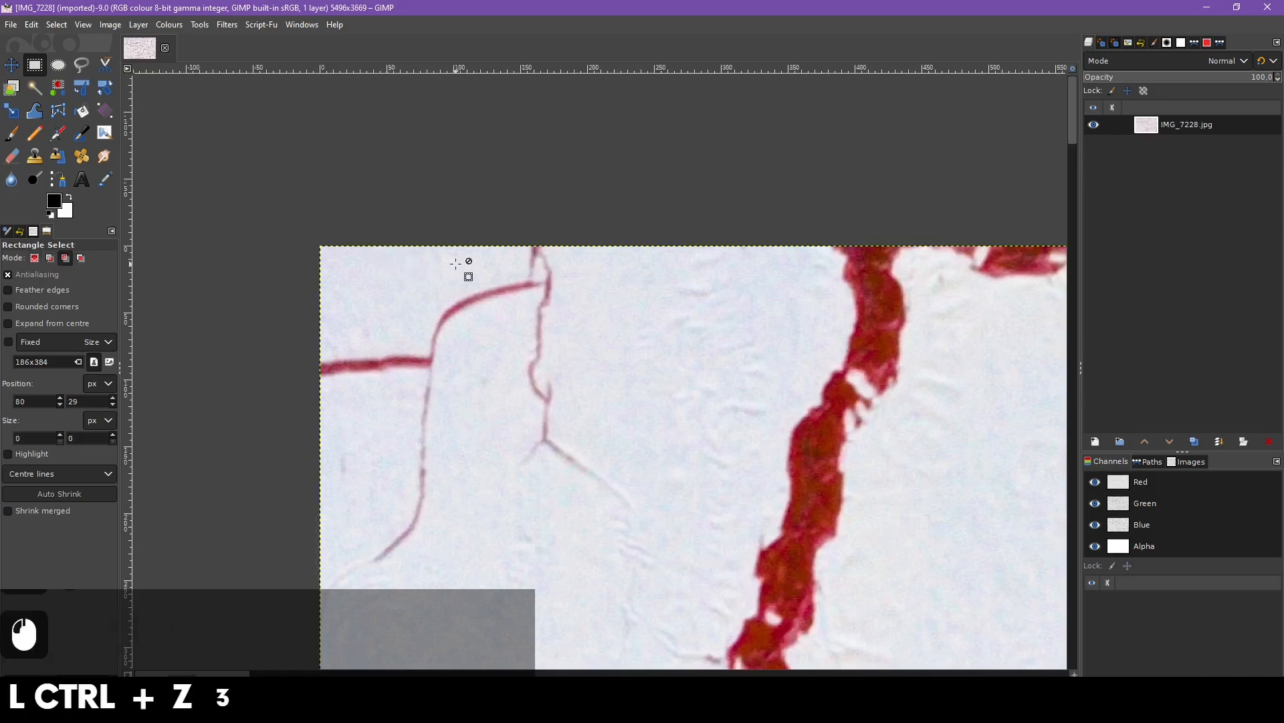
Halve the canvas width by appending /2 to its value, and apply the canvas resize
{"action": "scroll", "coordinate": [448, 273], "scroll_direction": "down", "scroll_amount": 3}
{"action": "scroll", "coordinate": [447, 273], "scroll_direction": "down", "scroll_amount": 3}
{"action": "scroll", "coordinate": [672, 353], "scroll_direction": "down", "scroll_amount": 2}
{"action": "scroll", "coordinate": [672, 352], "scroll_direction": "right", "scroll_amount": 5}
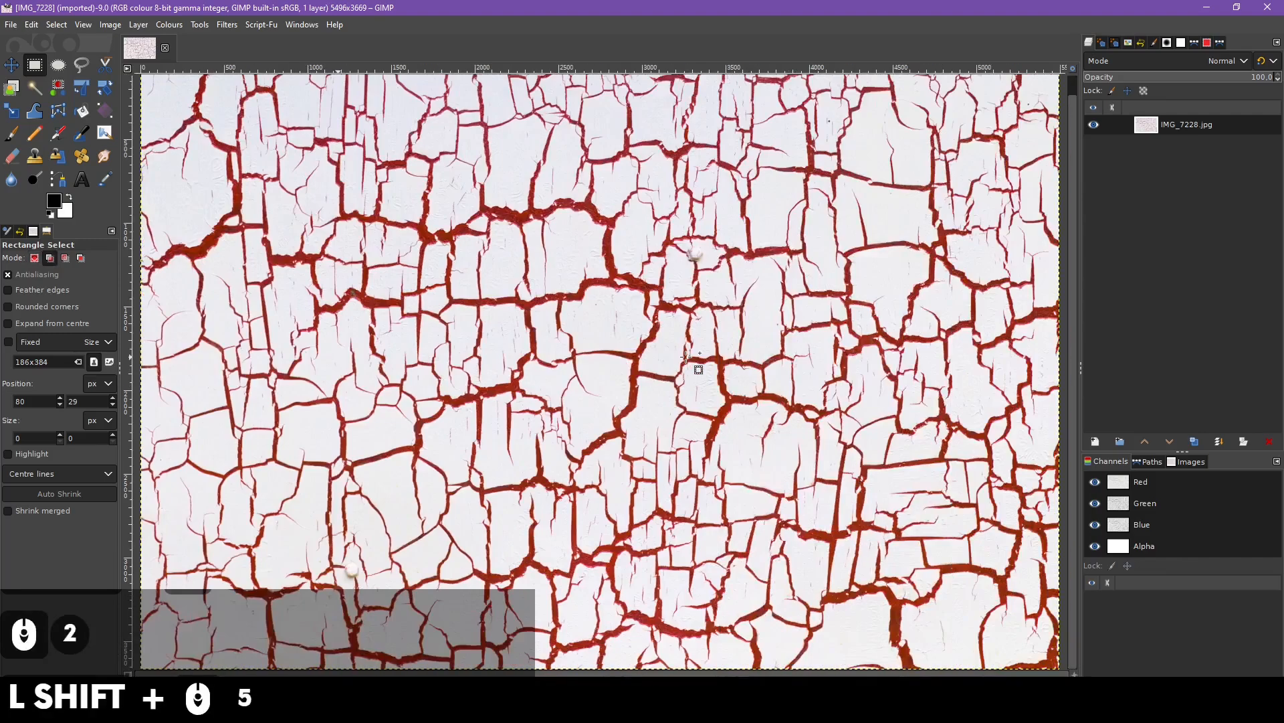
{"action": "scroll", "coordinate": [672, 352], "scroll_direction": "down", "scroll_amount": 3}
{"action": "scroll", "coordinate": [672, 352], "scroll_direction": "up", "scroll_amount": 2}
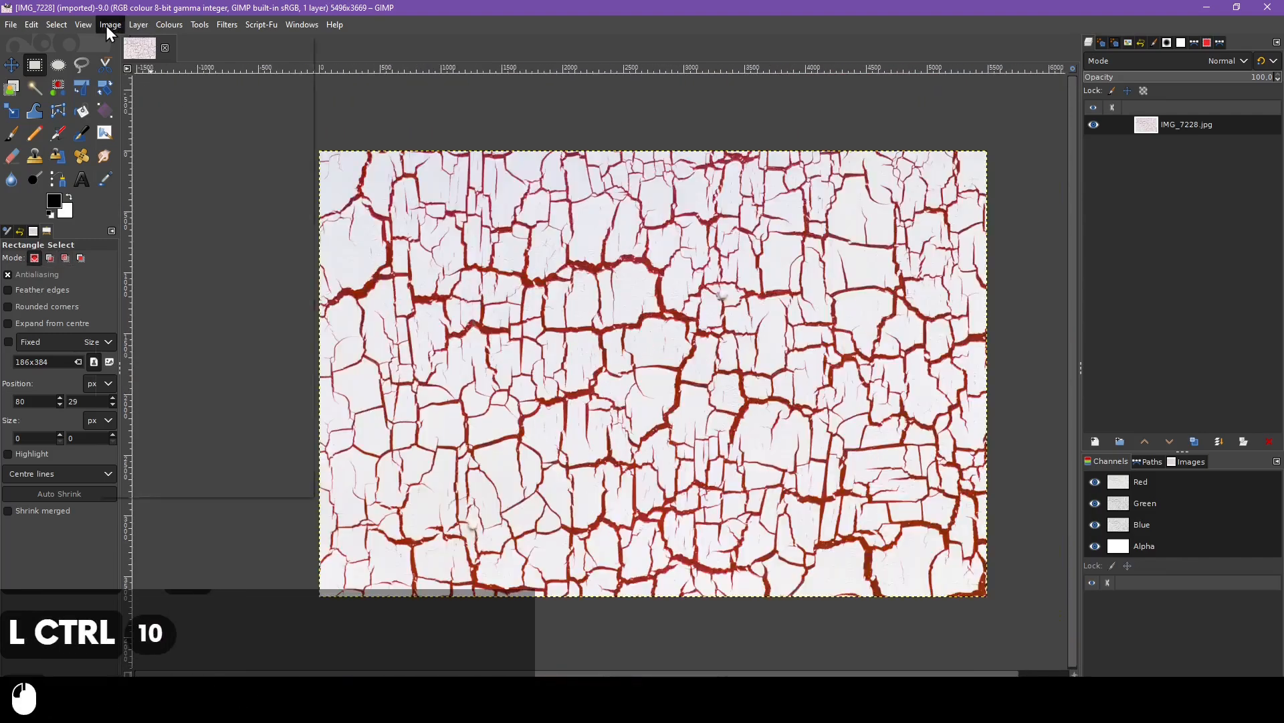
{"action": "left_click", "coordinate": [110, 25]}
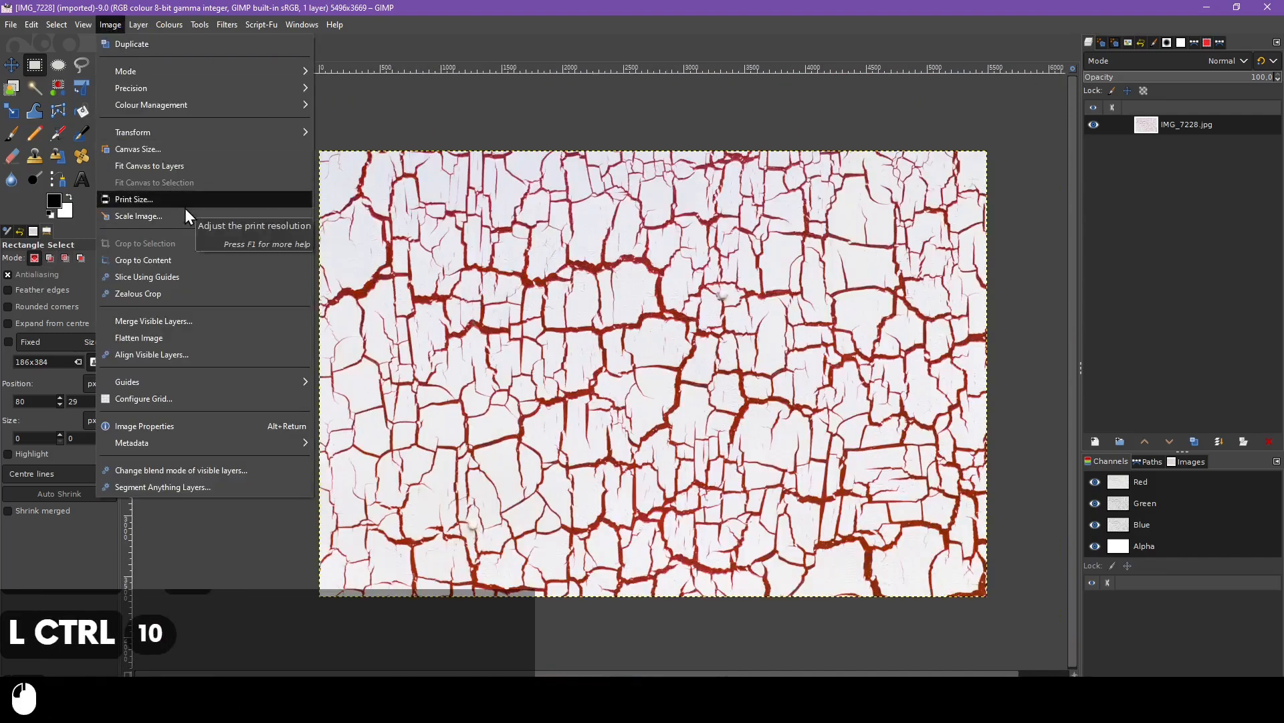
{"action": "left_click", "coordinate": [191, 151]}
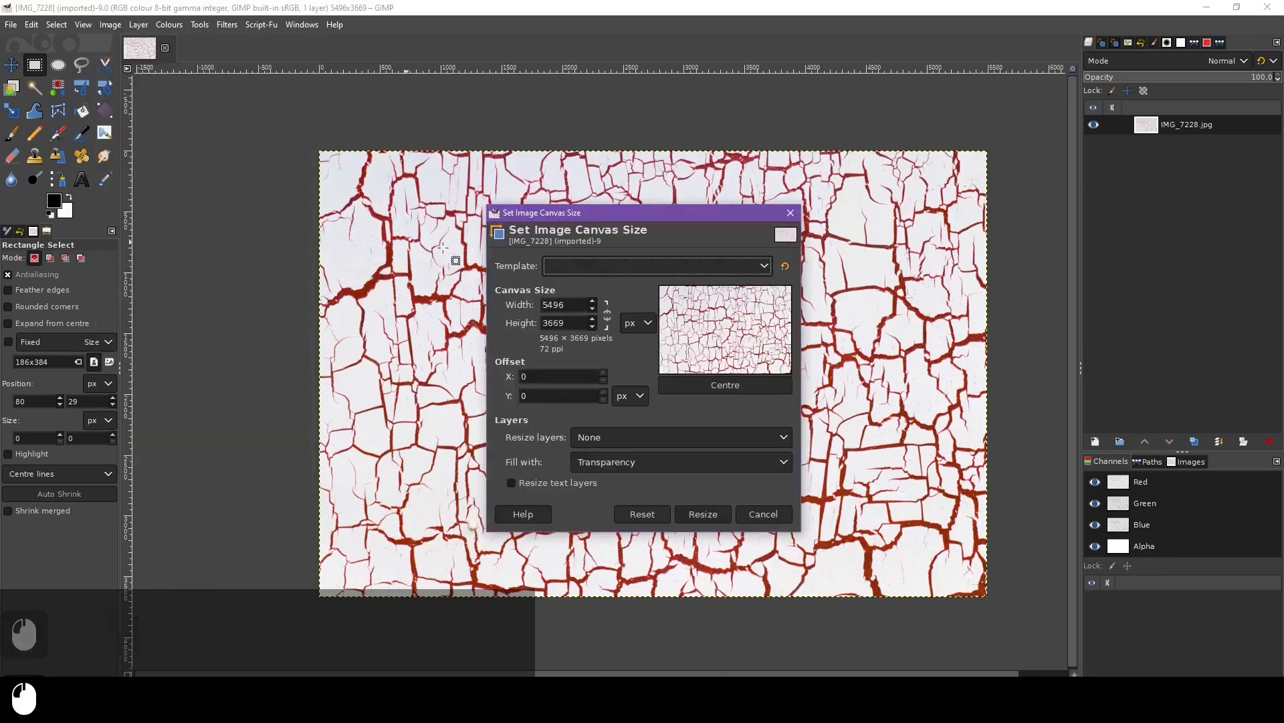
{"action": "left_click", "coordinate": [580, 305]}
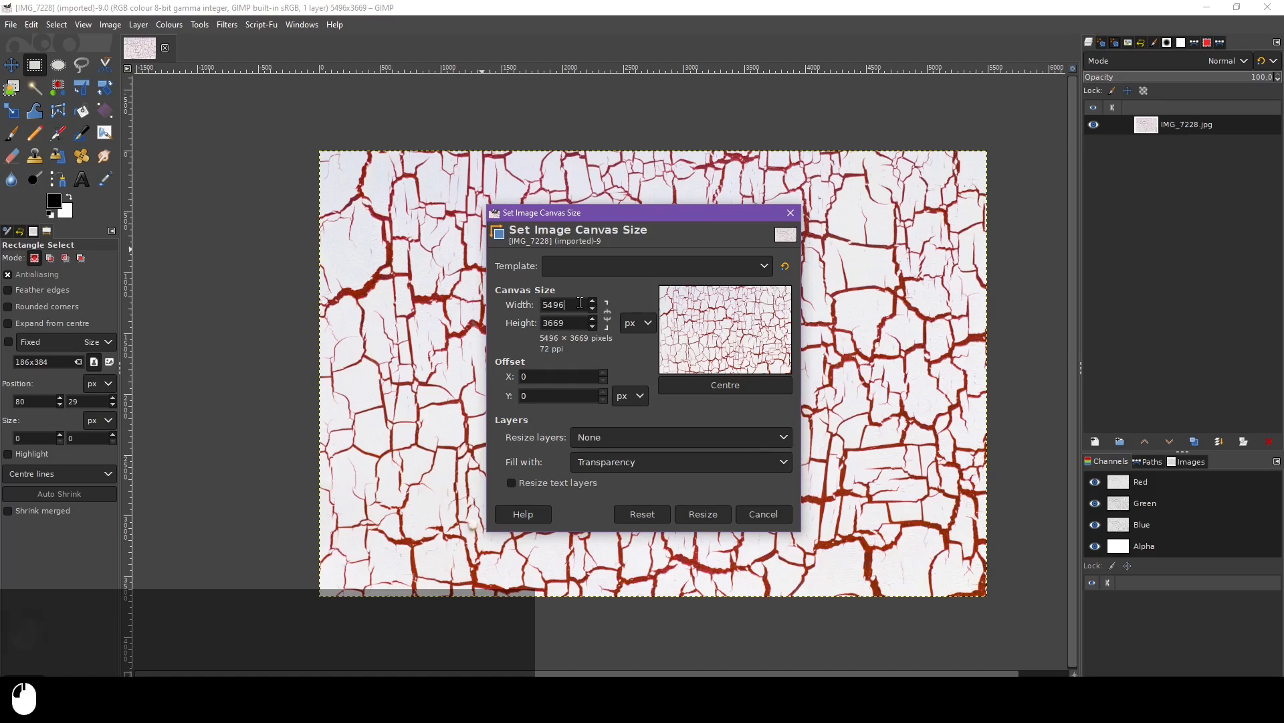
{"action": "type", "text": "/2"}
{"action": "key", "text": "Tab"}
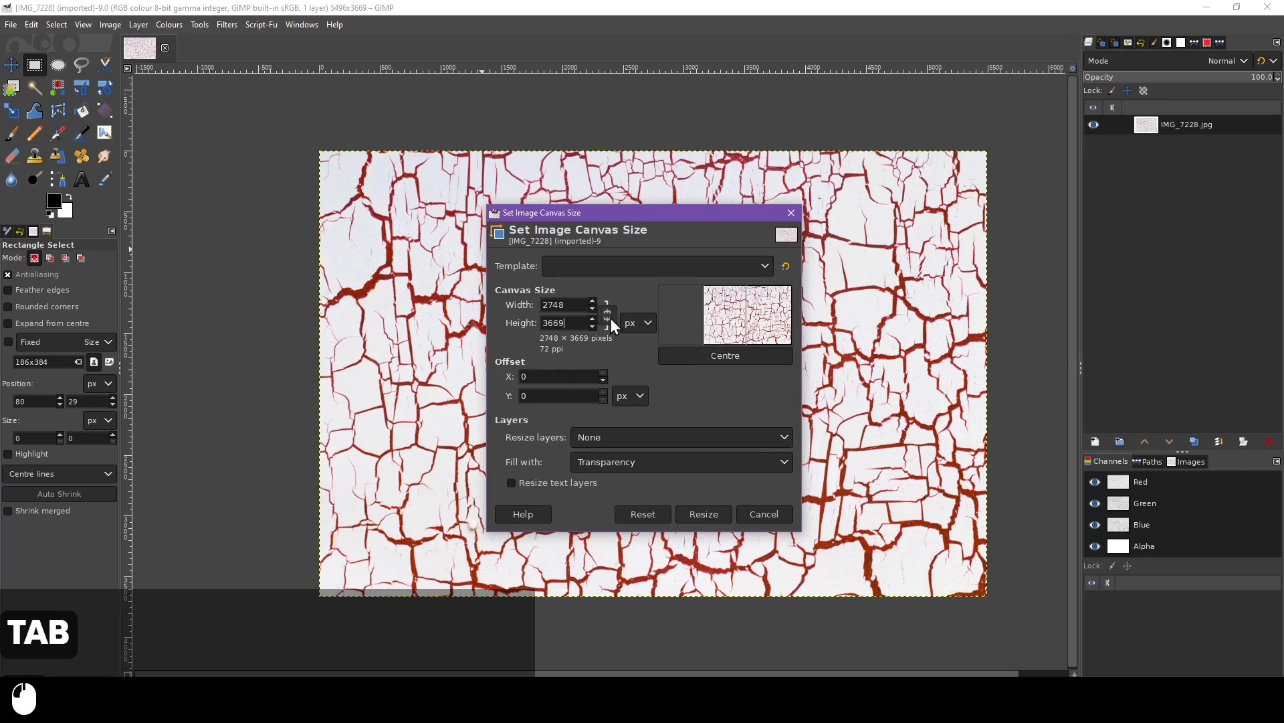
{"action": "left_click", "coordinate": [704, 519]}
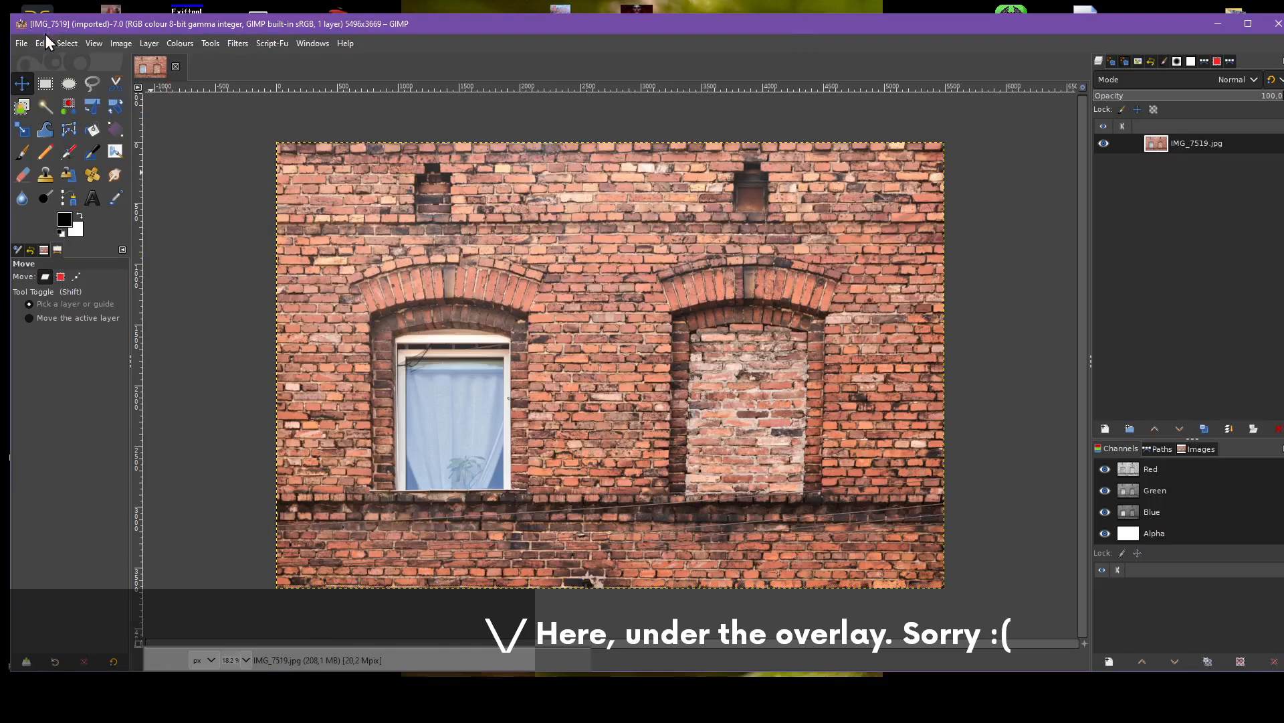
Open the title and status bar preferences for image windows and examine the custom %M Mpix entry in the status bar format
{"action": "left_click", "coordinate": [42, 43]}
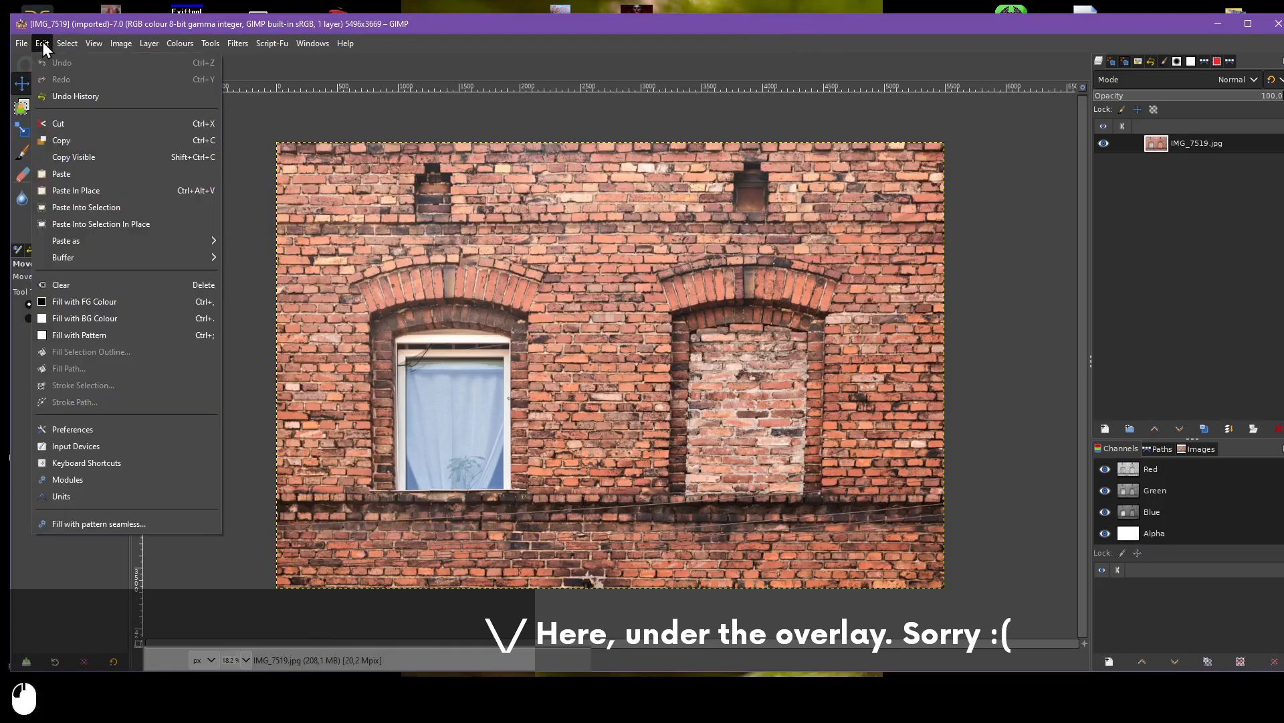
{"action": "left_click", "coordinate": [129, 430]}
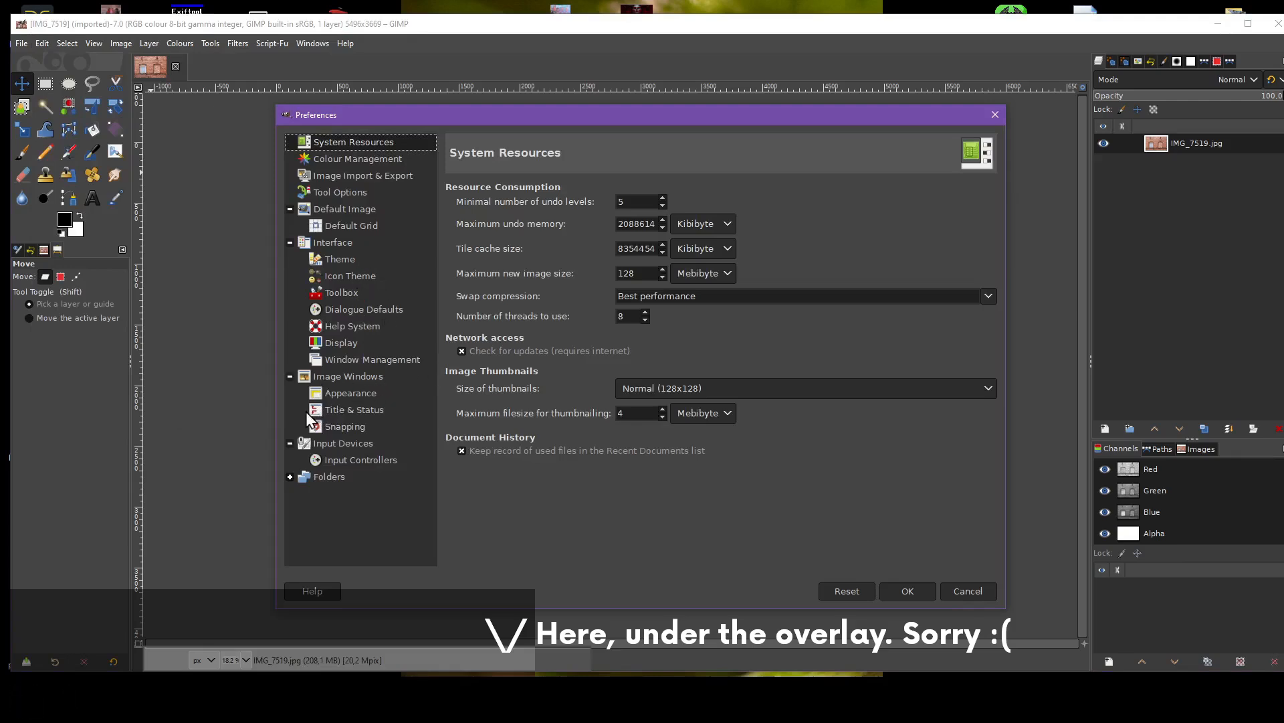
{"action": "left_click", "coordinate": [356, 411]}
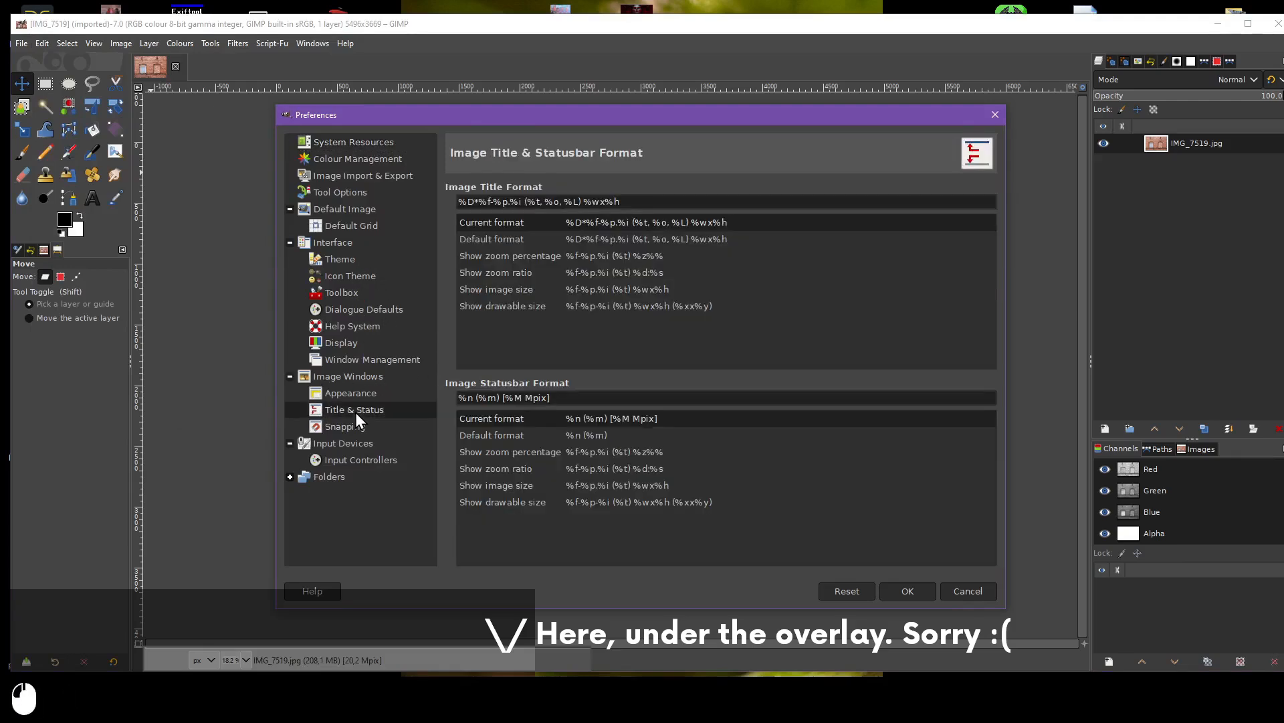
{"action": "left_click", "coordinate": [515, 399]}
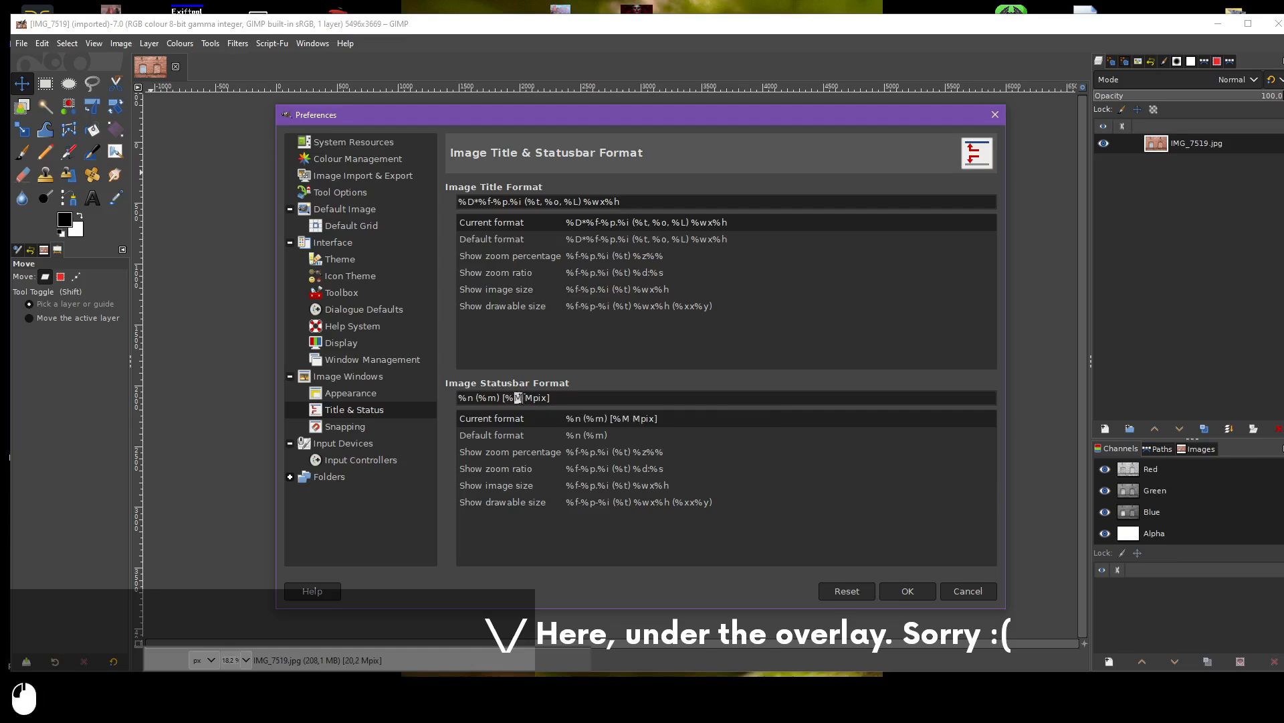
{"action": "left_click", "coordinate": [580, 399]}
Try the default, zoom percentage, image size and drawable size status bar formats, then restore %n (%m) [%M Mpix] and accept the preferences
{"action": "left_click", "coordinate": [559, 436]}
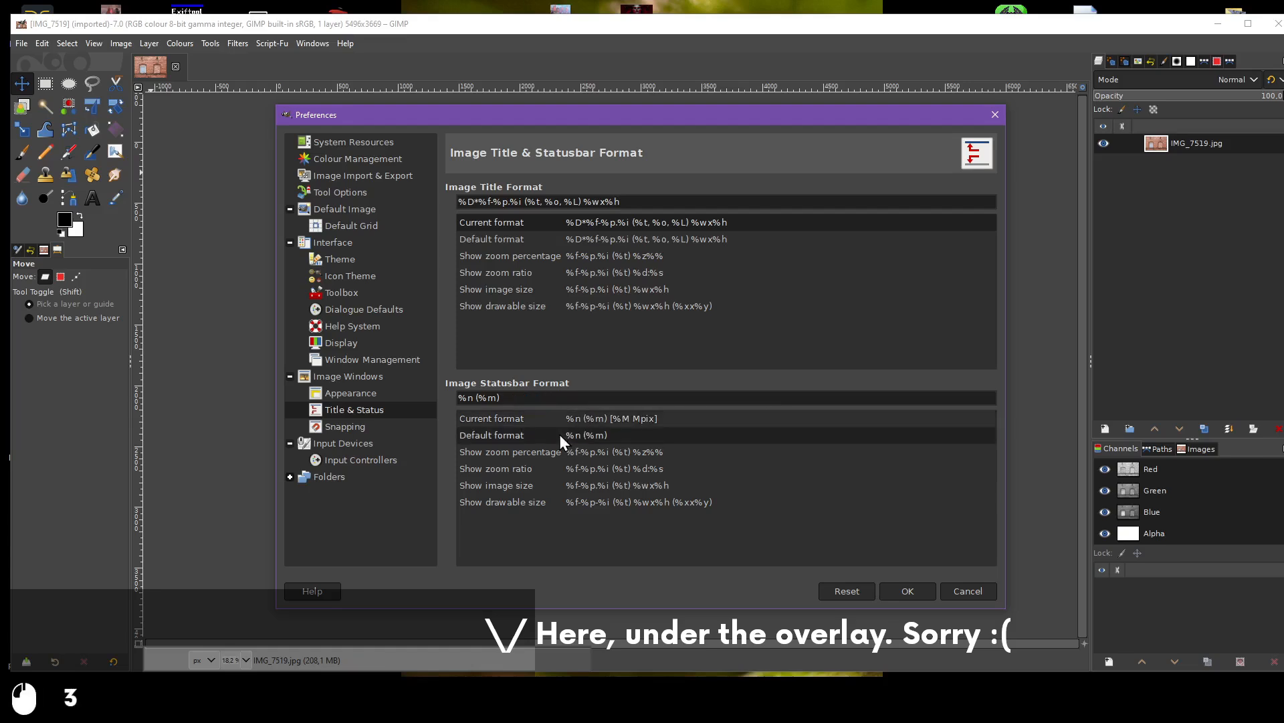
{"action": "left_click", "coordinate": [549, 451]}
{"action": "left_click", "coordinate": [552, 484]}
{"action": "left_click", "coordinate": [554, 503]}
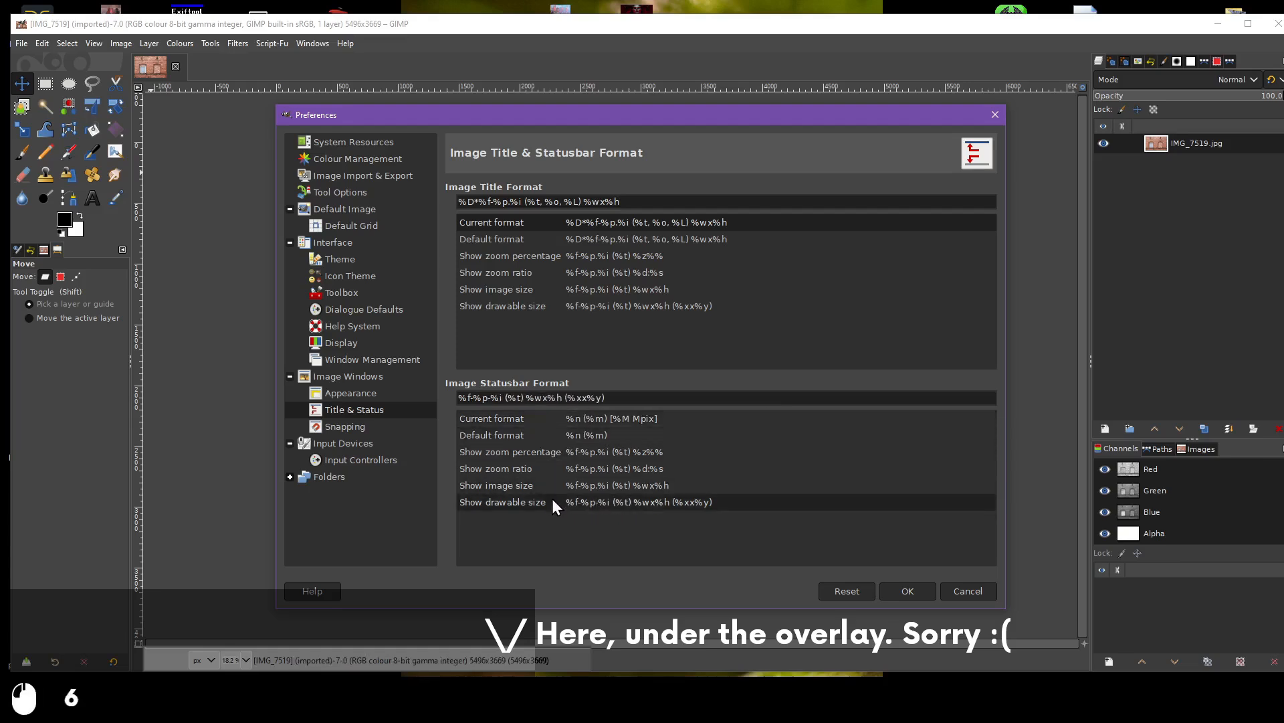
{"action": "left_click", "coordinate": [555, 420]}
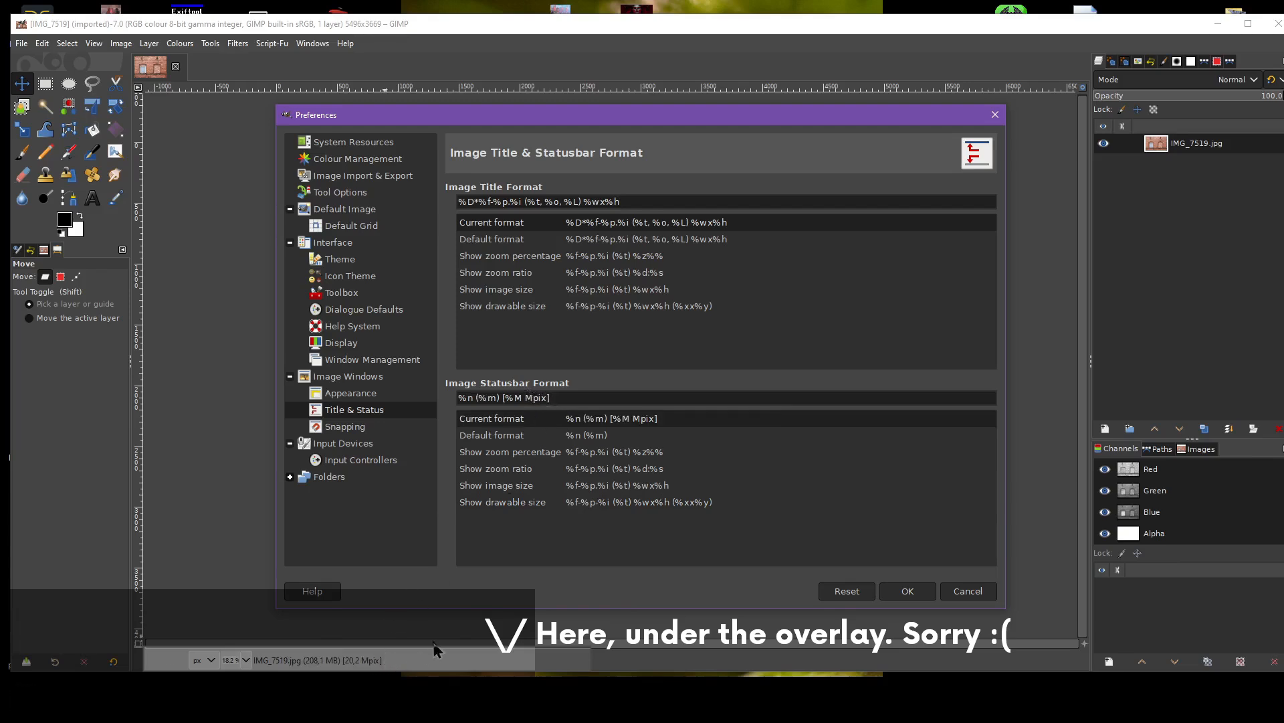
{"action": "left_click", "coordinate": [904, 591]}
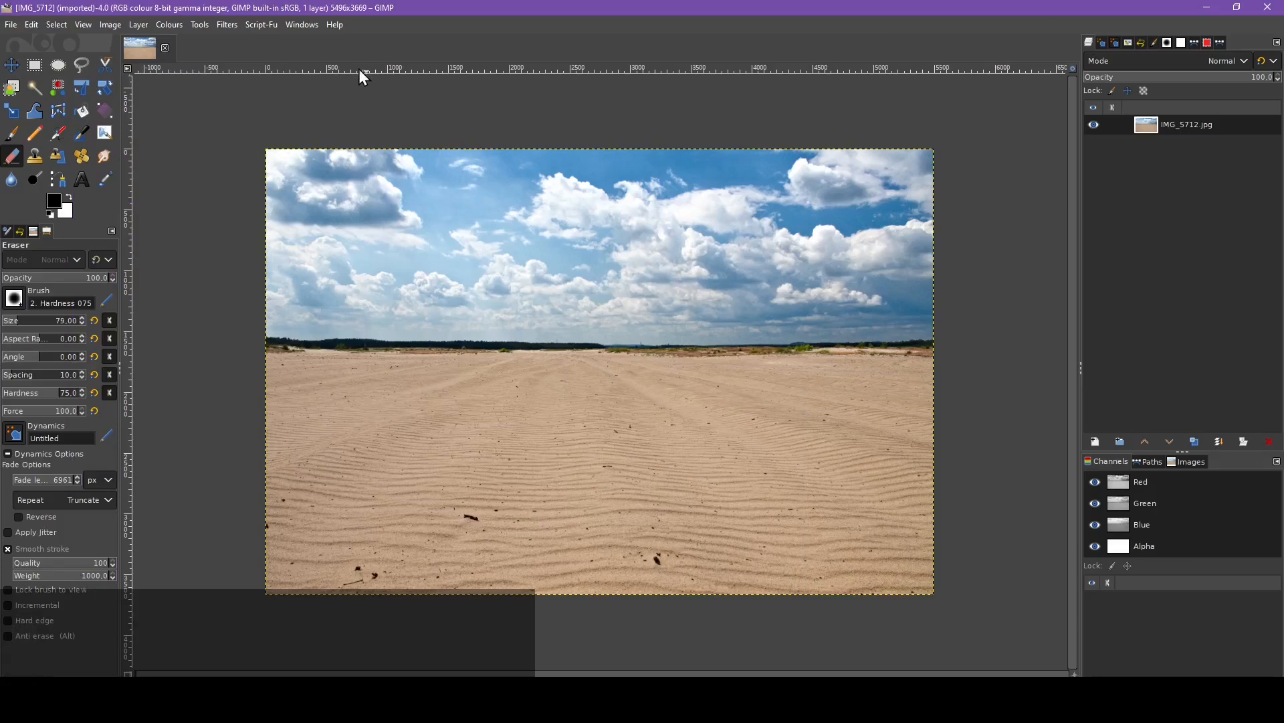
Place a horizontal guide along the horizon and a vertical guide slightly right of the desert photo's centre
{"action": "left_click", "coordinate": [85, 24]}
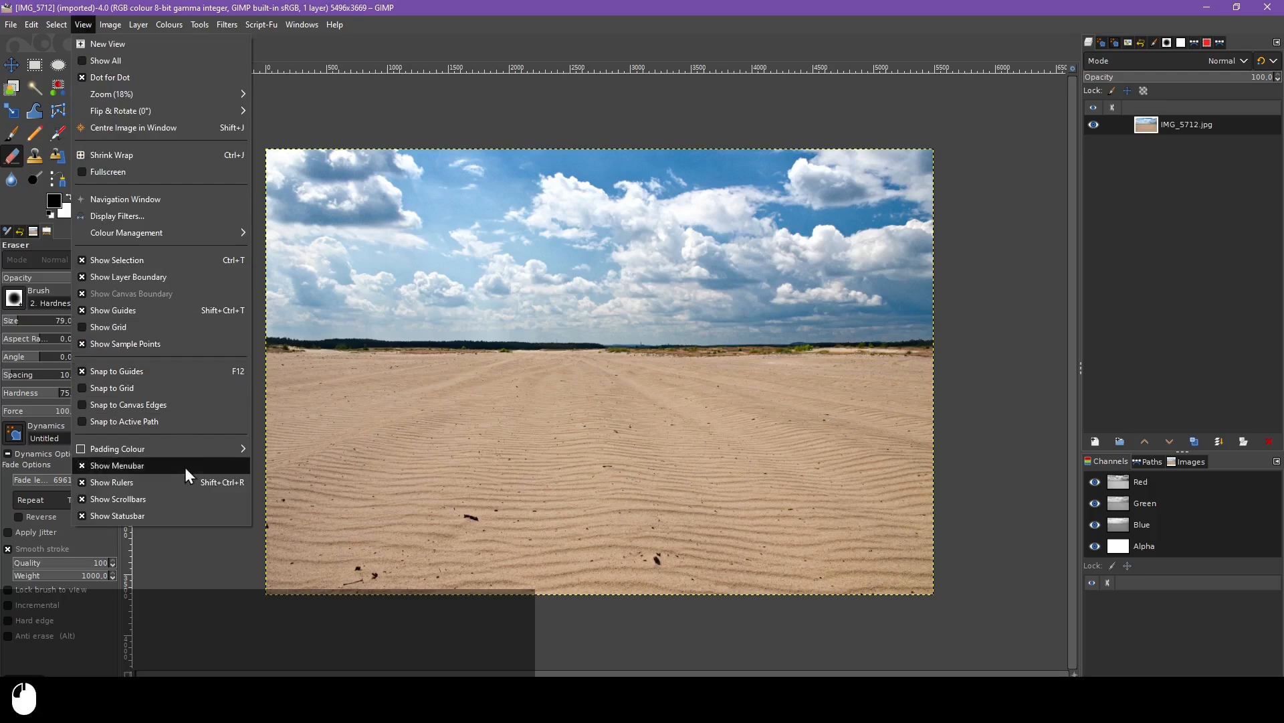
{"action": "left_click", "coordinate": [506, 41]}
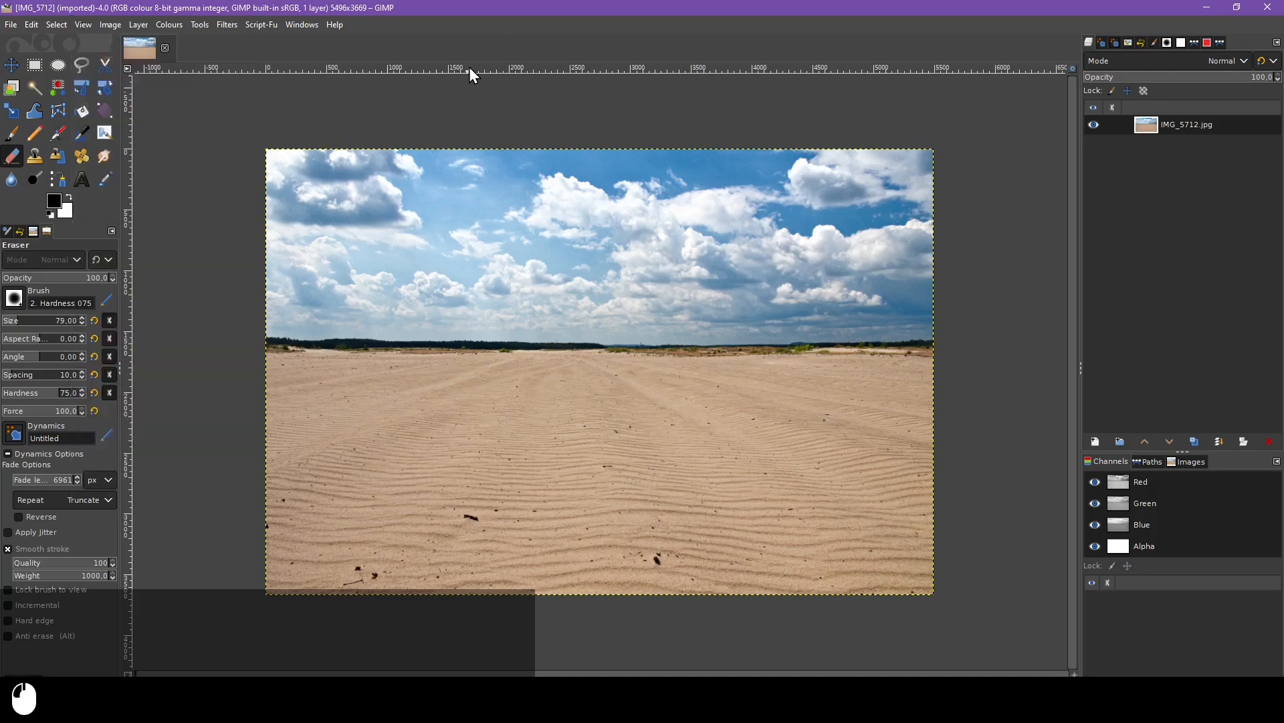
{"action": "left_click_drag", "start_coordinate": [491, 67], "coordinate": [492, 345]}
{"action": "left_click_drag", "start_coordinate": [130, 449], "coordinate": [625, 414]}
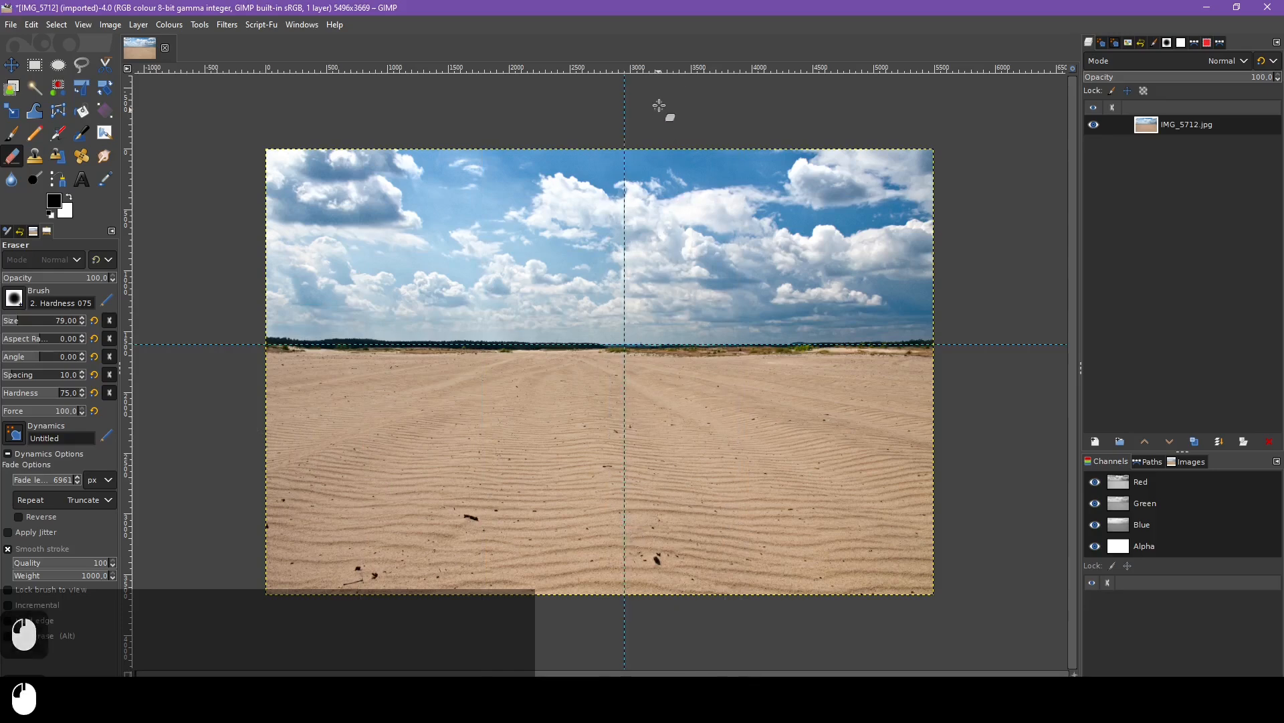
Set the Move tool to pick a layer or guide, and remove the vertical guide by moving it off the canvas
{"action": "left_click", "coordinate": [14, 67]}
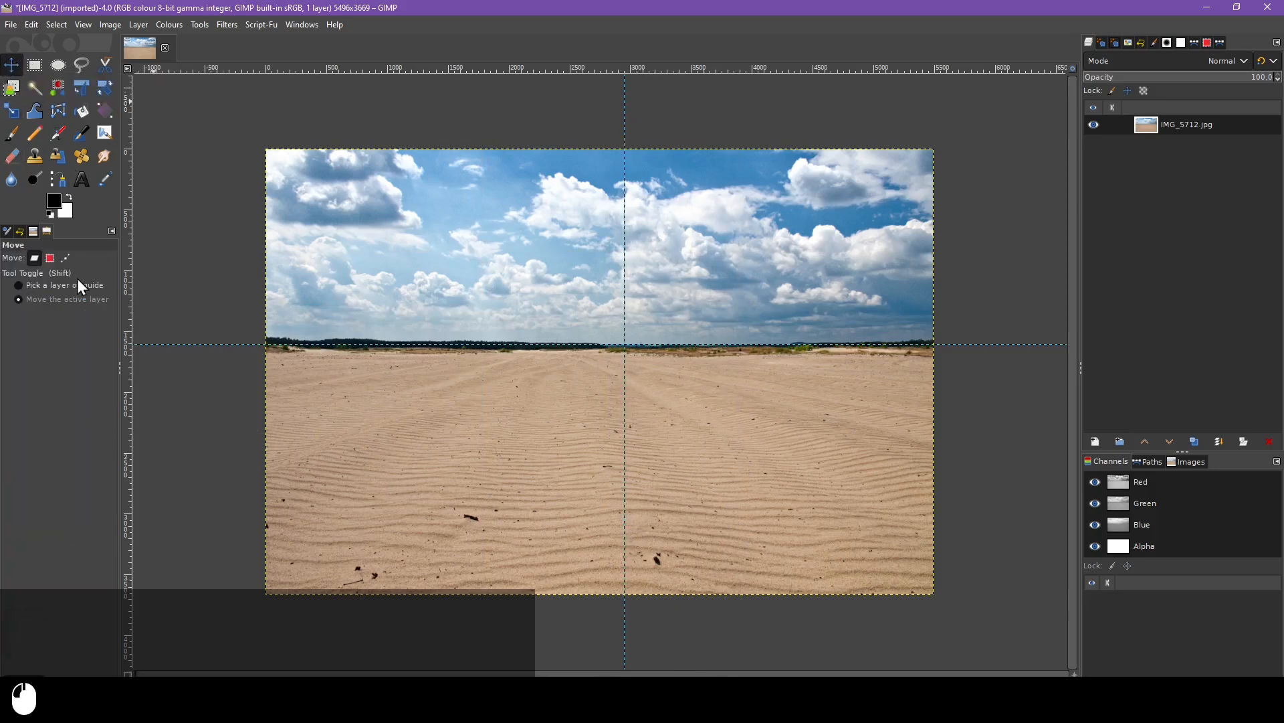
{"action": "left_click", "coordinate": [53, 286]}
{"action": "left_click_drag", "start_coordinate": [622, 114], "coordinate": [13, 137]}
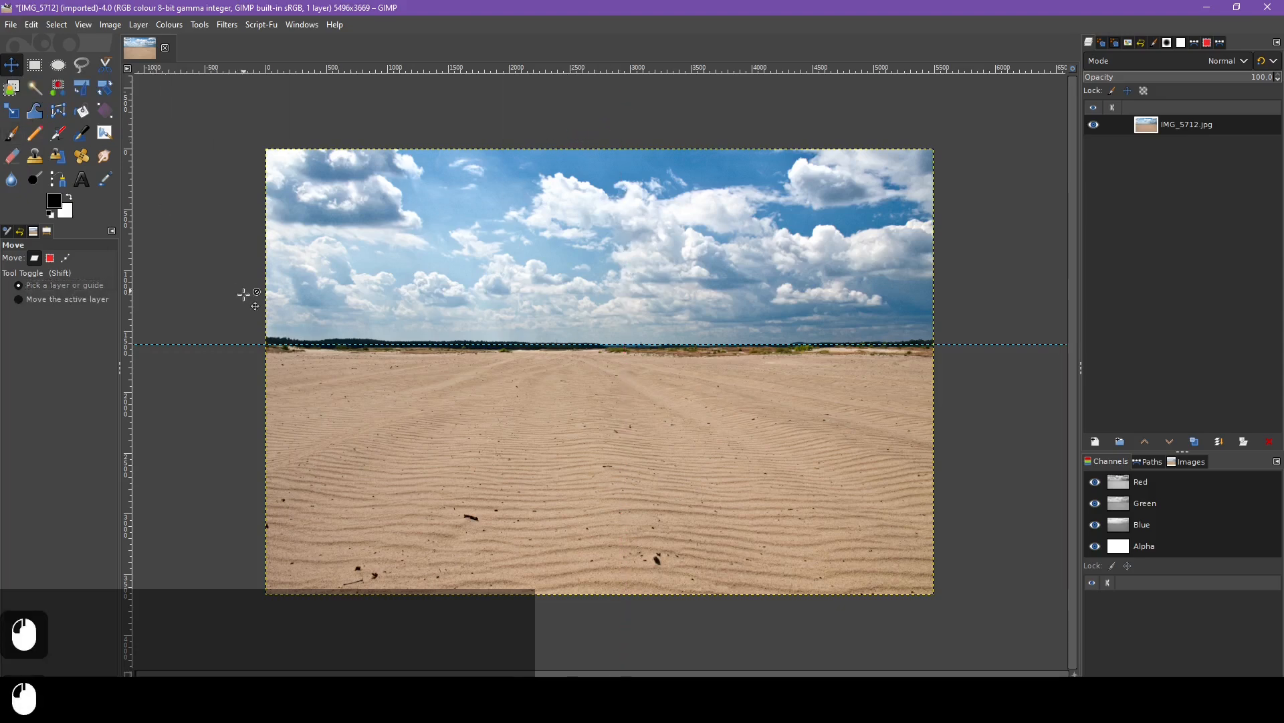
{"action": "left_click_drag", "start_coordinate": [231, 2], "coordinate": [235, 3]}
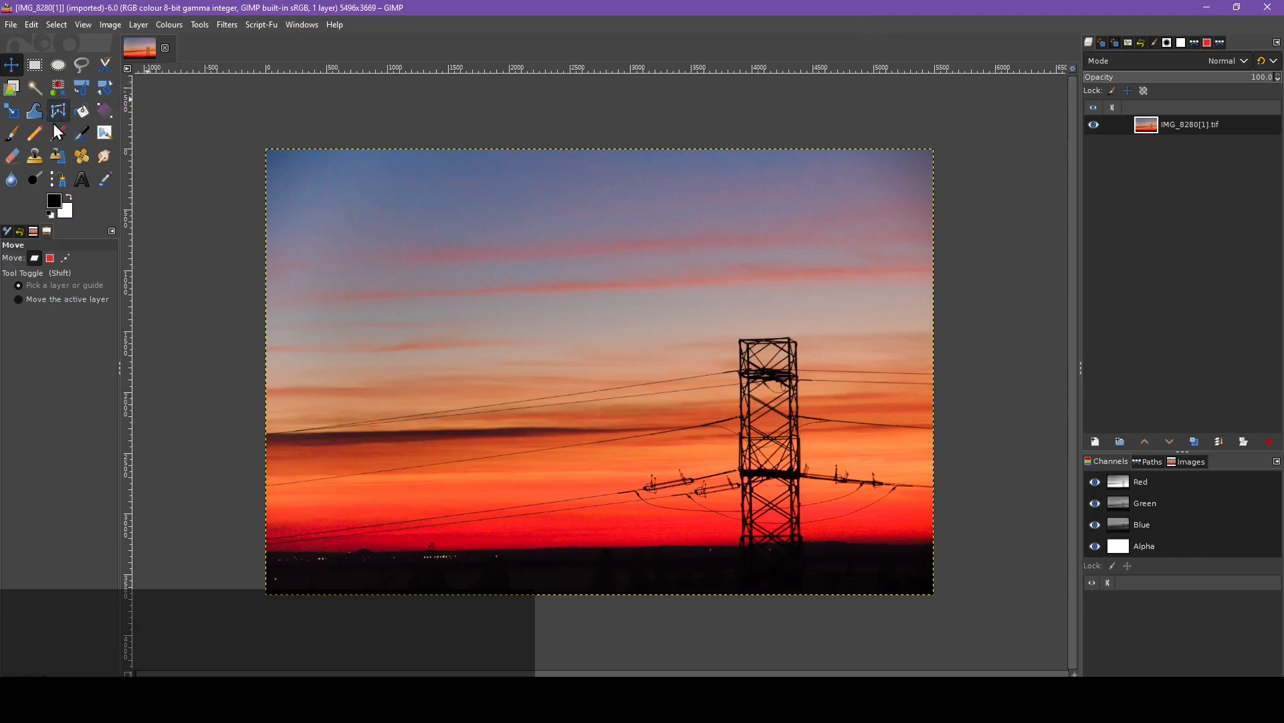
Paint a chain of connected straight black lines across the sunset sky with the Paintbrush, each starting where the previous one ended
{"action": "left_click", "coordinate": [15, 136]}
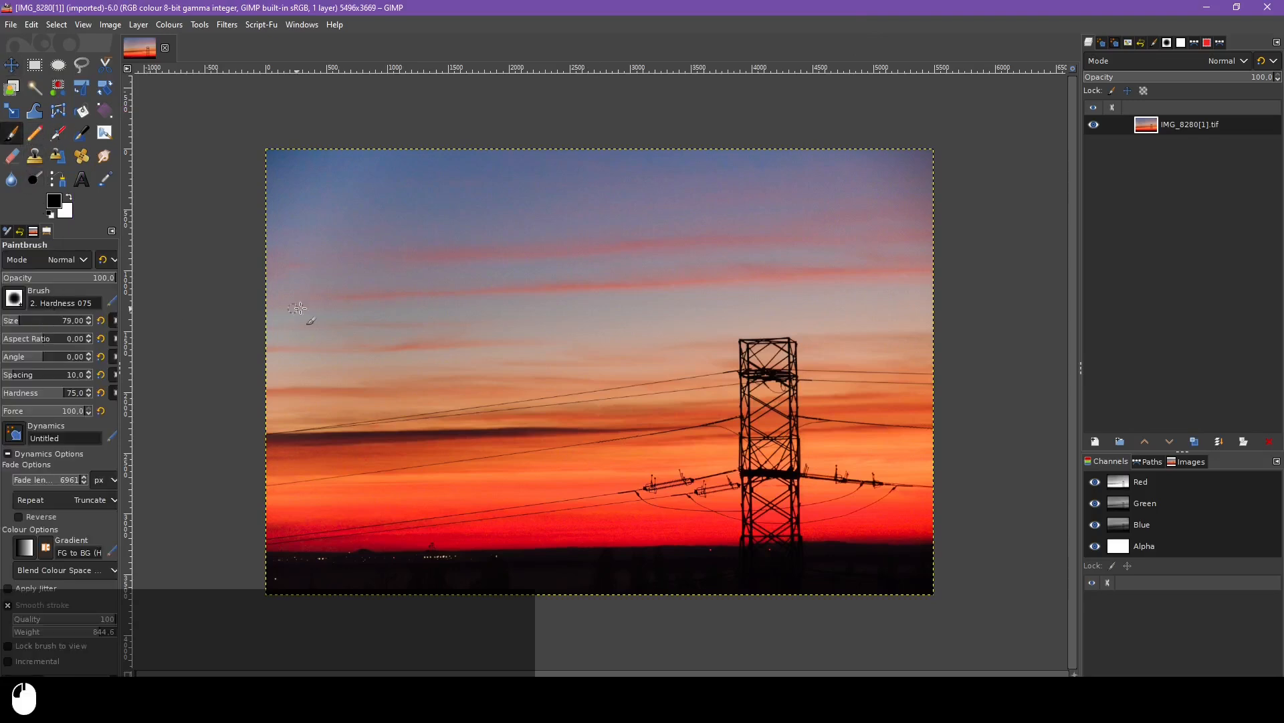
{"action": "left_click", "coordinate": [324, 251]}
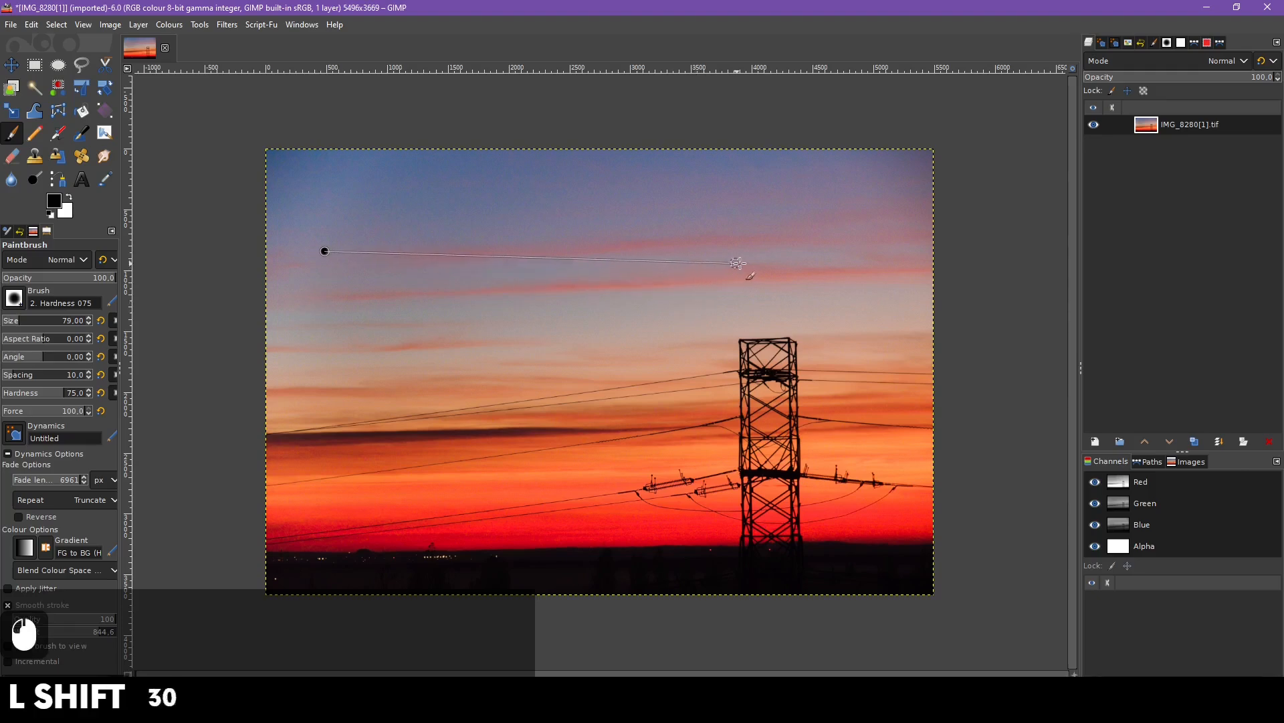
{"action": "left_click", "coordinate": [801, 264], "text": "shift"}
{"action": "left_click", "coordinate": [470, 382], "text": "shift"}
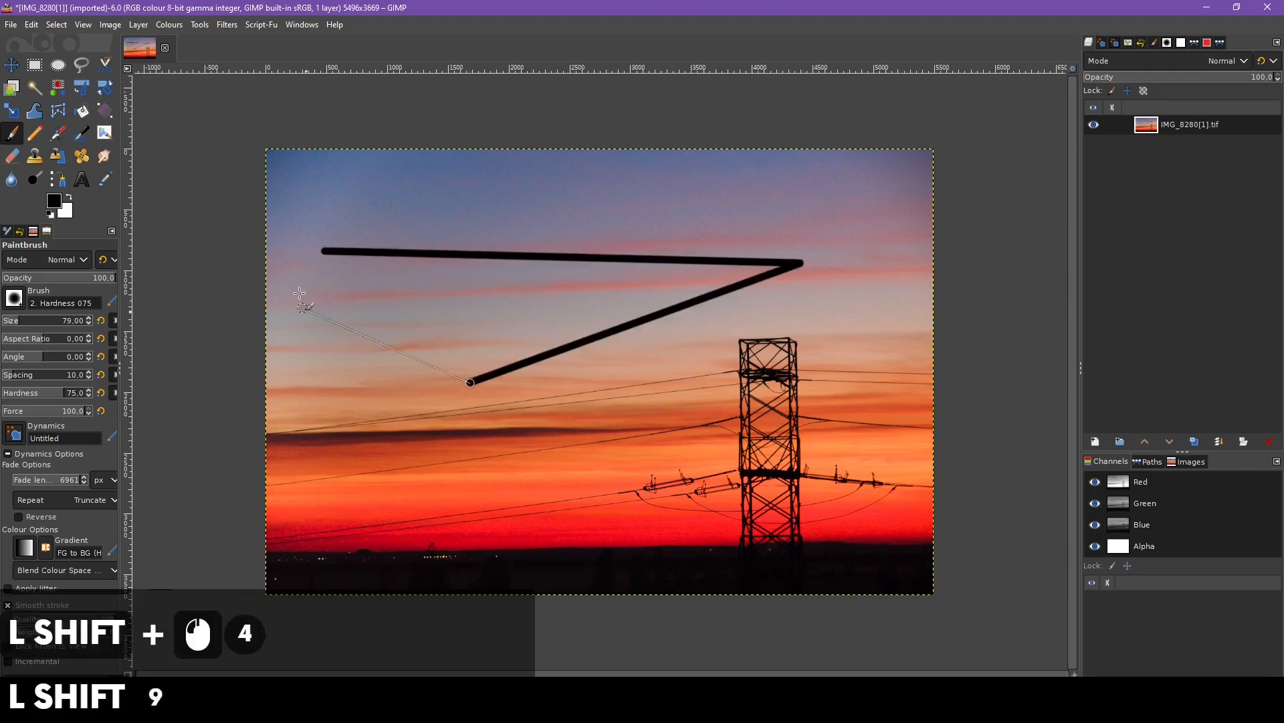
{"action": "left_click", "coordinate": [326, 253], "text": "shift"}
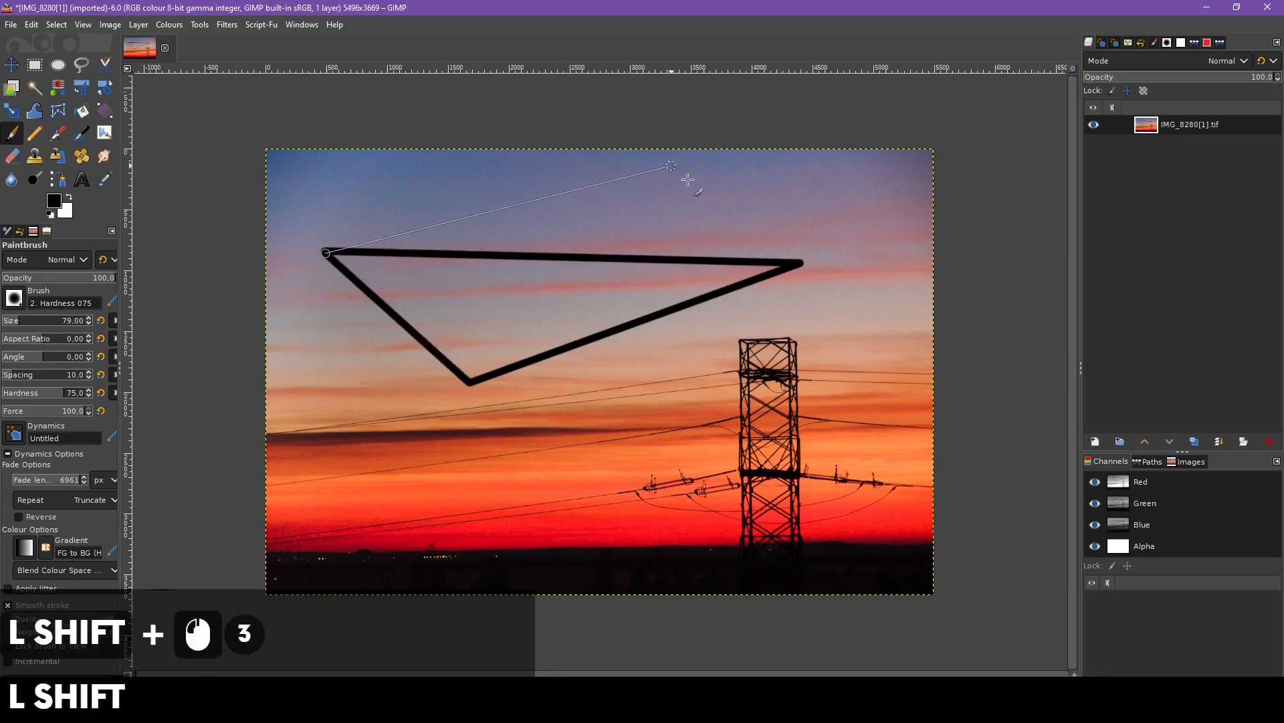
{"action": "left_click", "coordinate": [670, 164], "text": "shift"}
{"action": "left_click", "coordinate": [802, 263], "text": "shift"}
Undo all the straight brush lines painted on the sunset sky
{"action": "key", "text": "ctrl+z"}
{"action": "key", "text": "ctrl+z"}
{"action": "key", "text": "ctrl+z"}
{"action": "key", "text": "ctrl+z"}
{"action": "key", "text": "ctrl+z"}
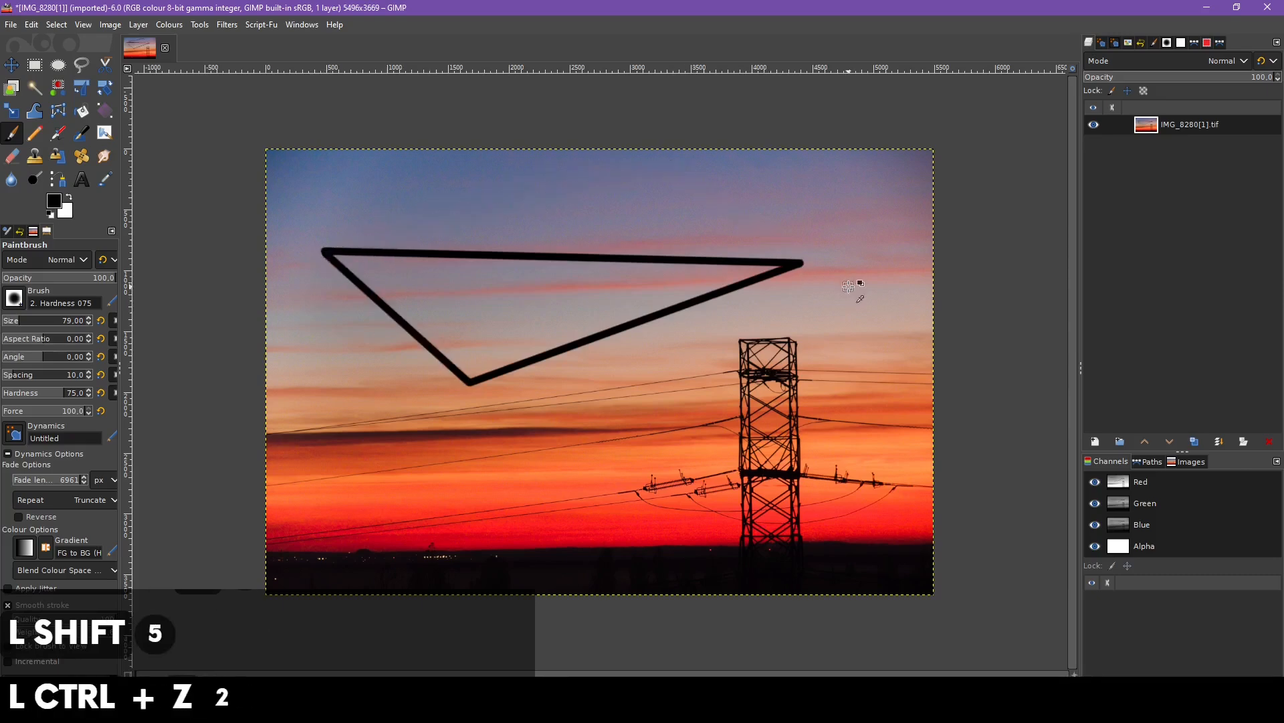
{"action": "key", "text": "ctrl+z"}
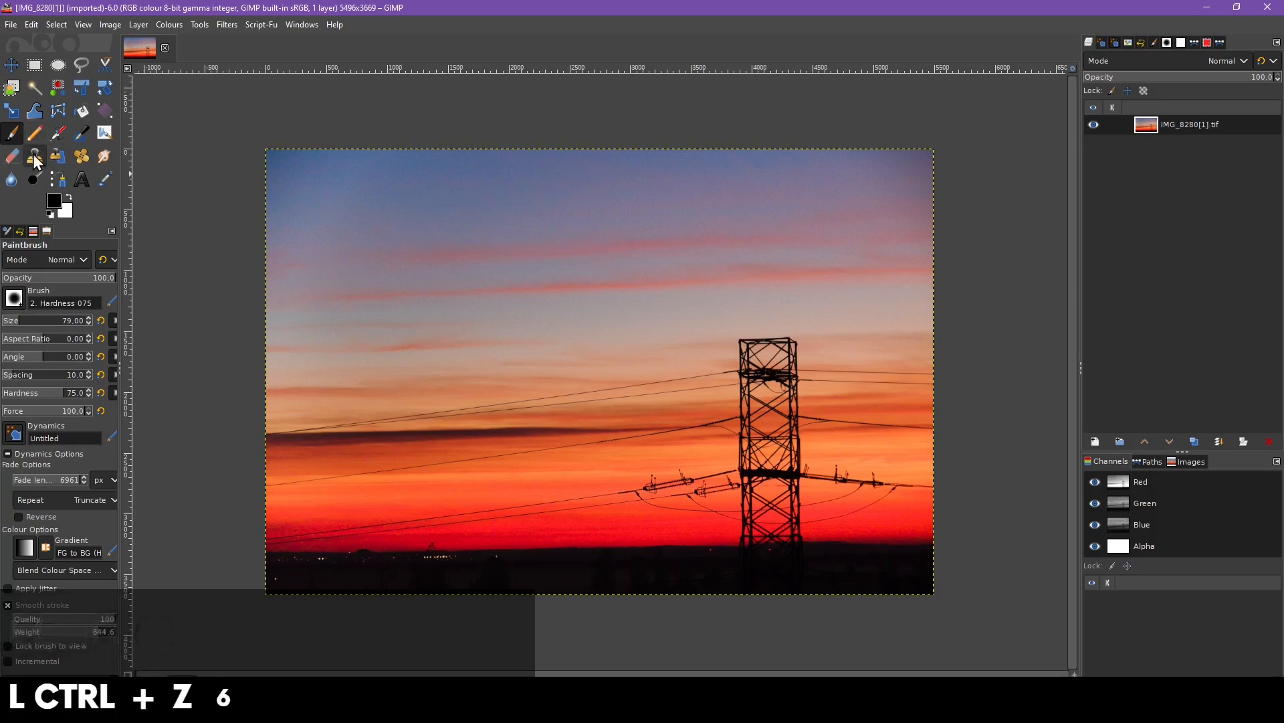
Heal away the uppermost power line between the photo's left edge and the pylon with straight Healing strokes sampled from the adjacent sky
{"action": "left_click", "coordinate": [79, 158]}
{"action": "scroll", "coordinate": [305, 411], "scroll_direction": "up", "scroll_amount": 3, "text": "ctrl"}
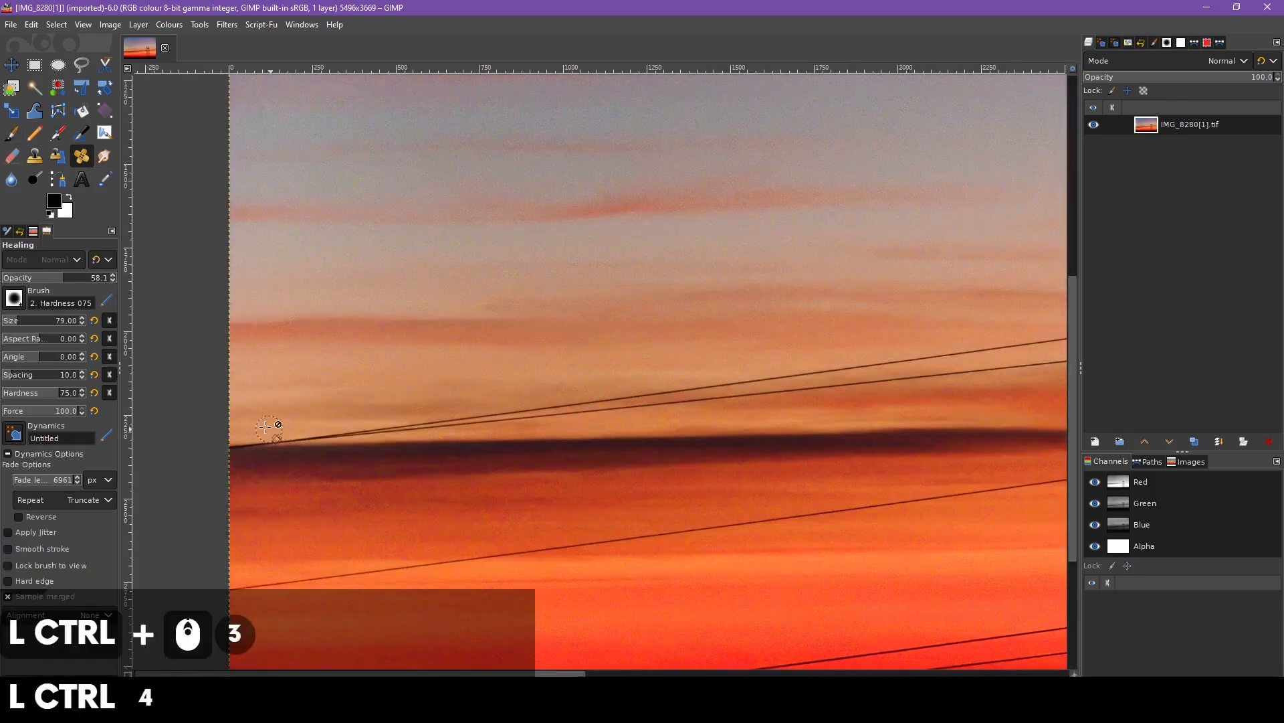
{"action": "key", "text": "shift"}
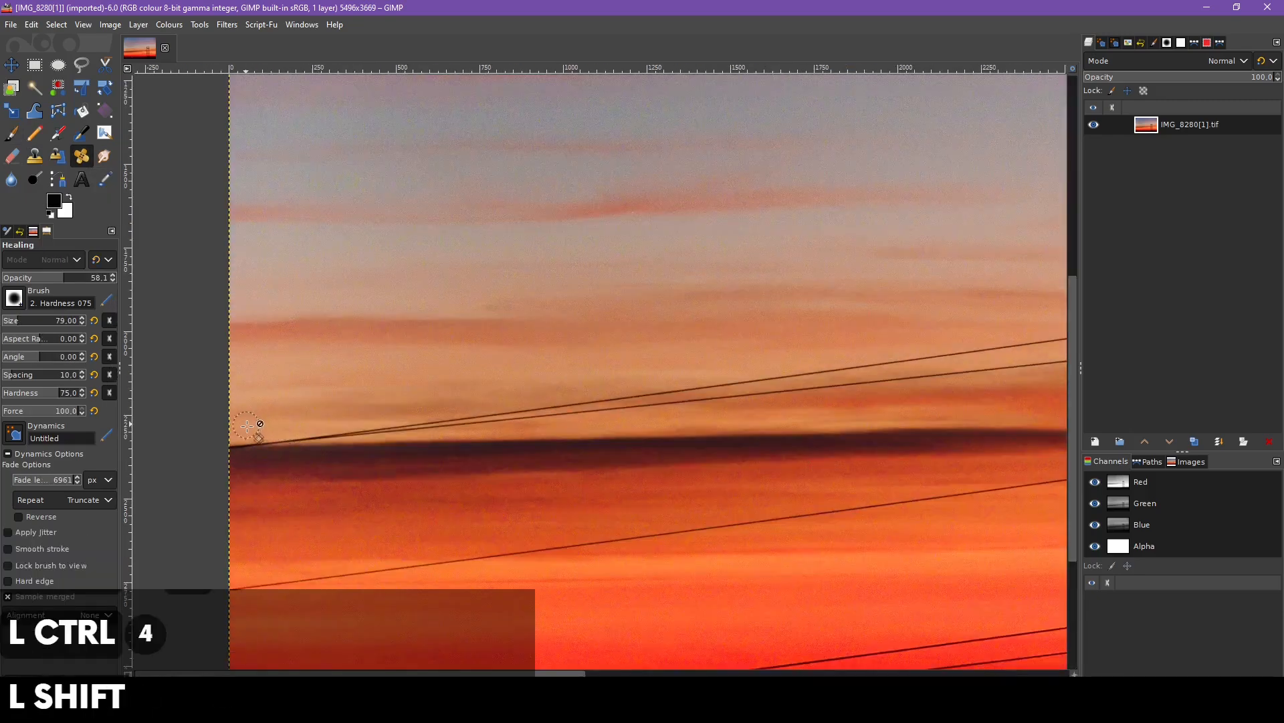
{"action": "key", "text": "alt"}
{"action": "left_click", "coordinate": [249, 426], "text": "ctrl"}
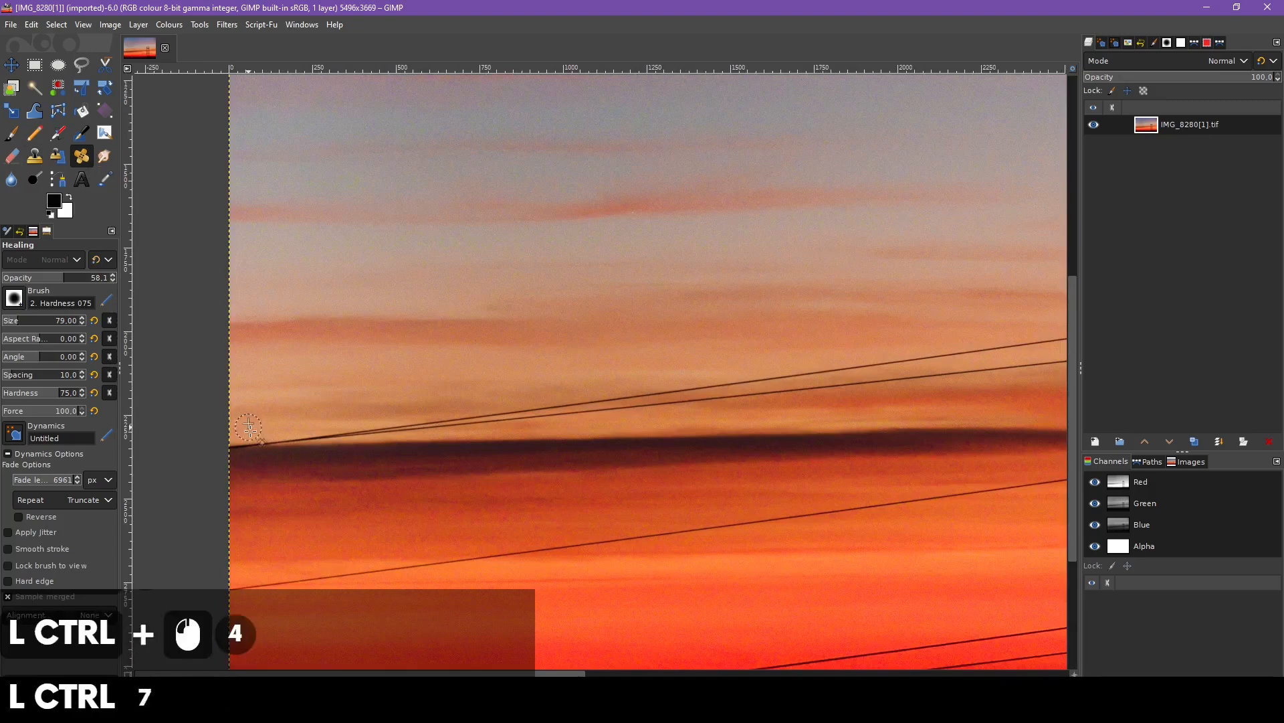
{"action": "left_click", "coordinate": [1034, 344], "text": "shift"}
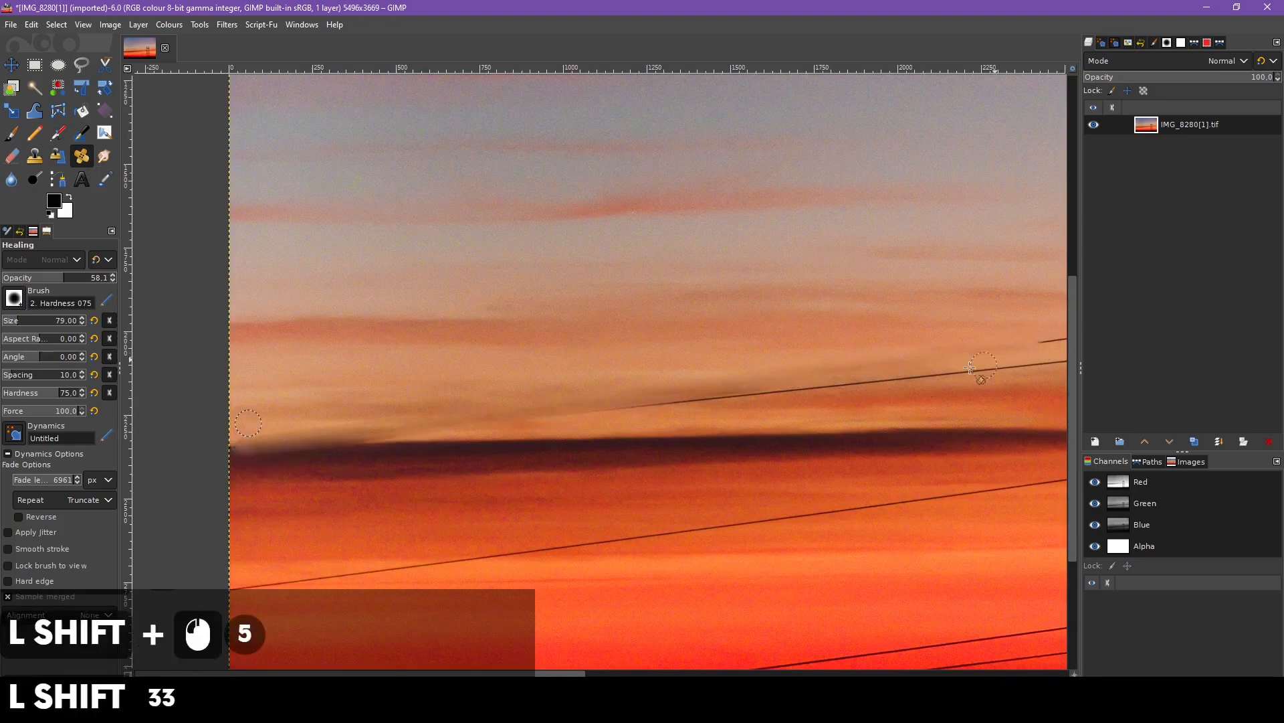
{"action": "scroll", "coordinate": [739, 381], "scroll_direction": "down", "scroll_amount": 2}
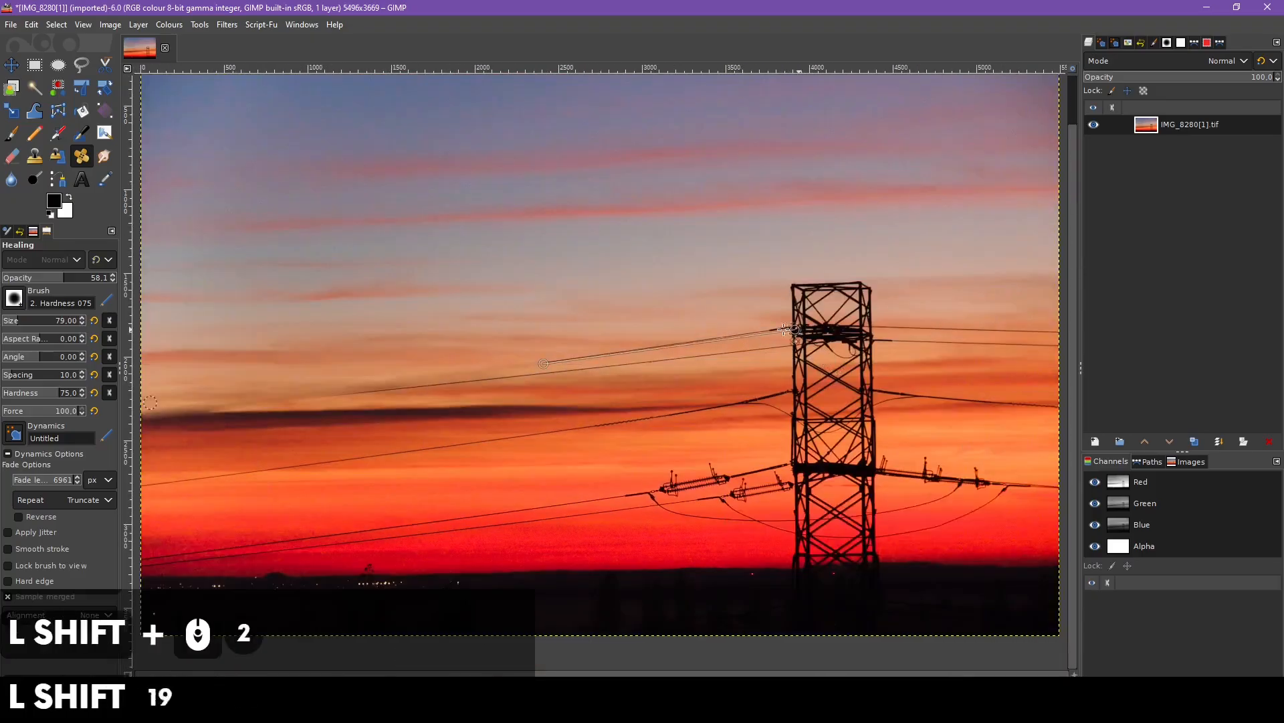
{"action": "left_click", "coordinate": [766, 331], "text": "shift"}
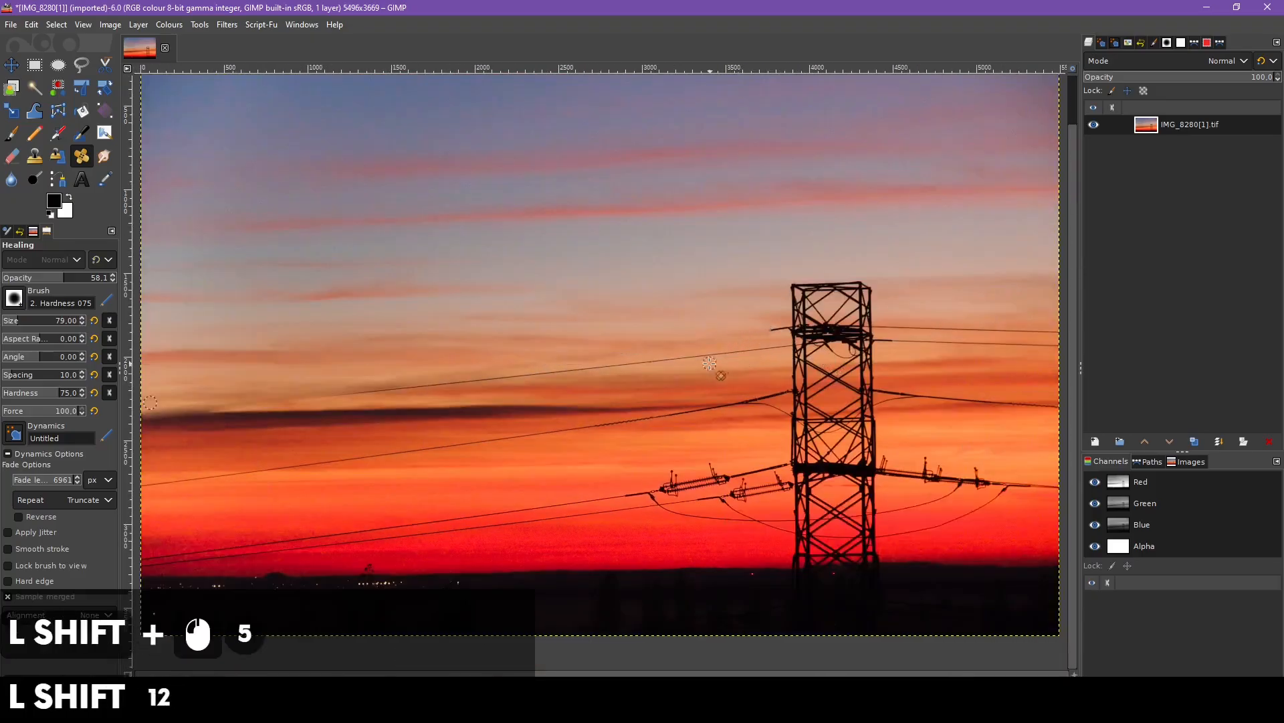
{"action": "scroll", "coordinate": [569, 384], "scroll_direction": "down", "scroll_amount": 3}
{"action": "scroll", "coordinate": [569, 384], "scroll_direction": "up", "scroll_amount": 13}
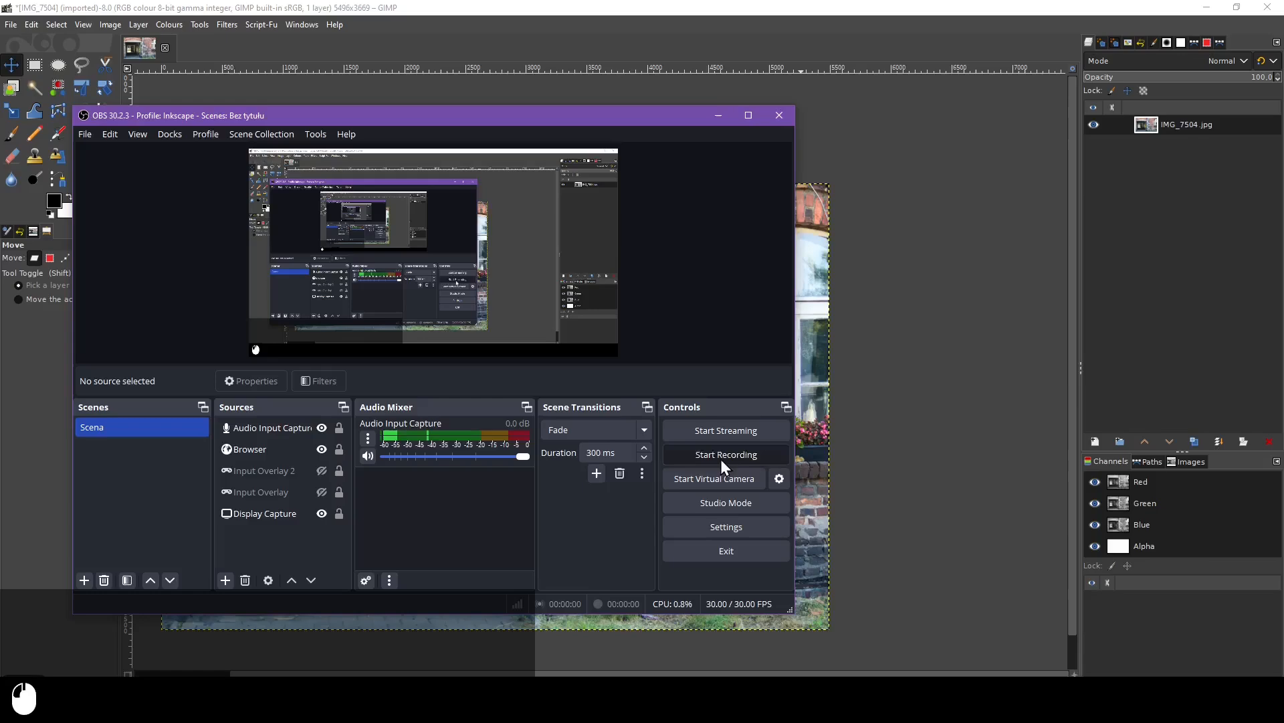
{"action": "left_click", "coordinate": [729, 453]}
{"action": "left_click", "coordinate": [892, 52]}
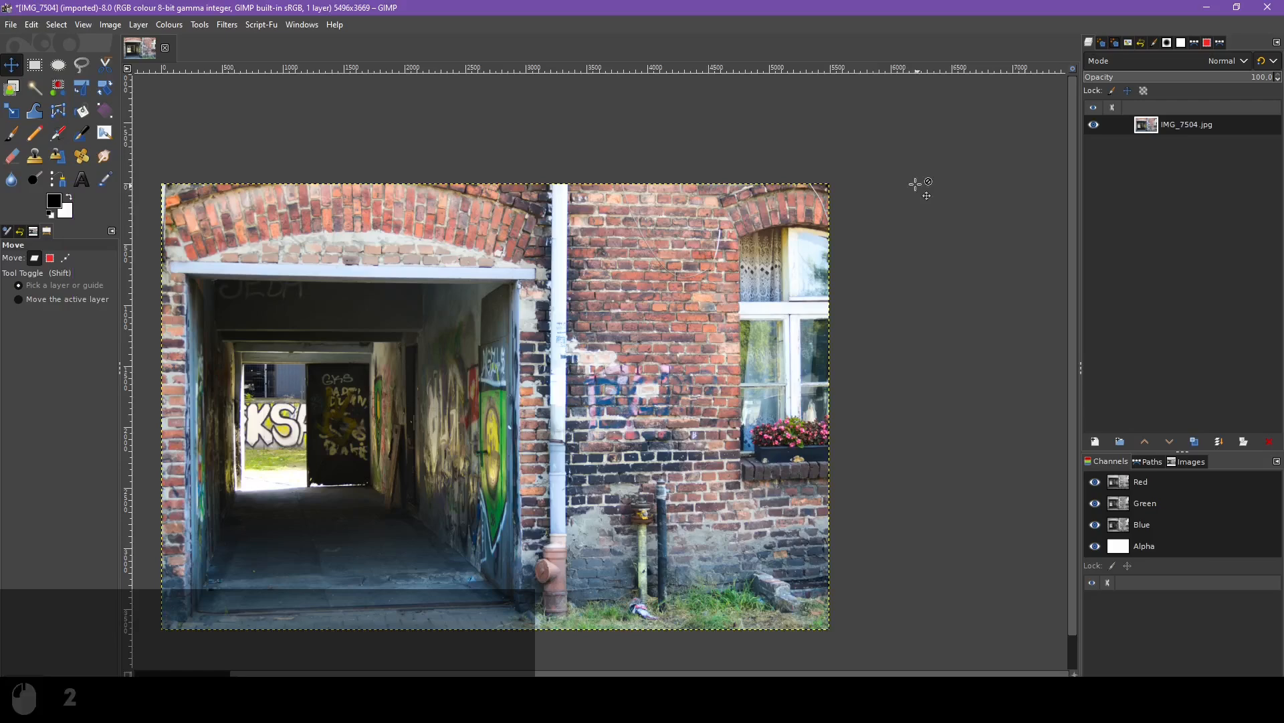
Choose the Clone tool for the brick building photo and set its blend mode to Normal
{"action": "left_click", "coordinate": [83, 157]}
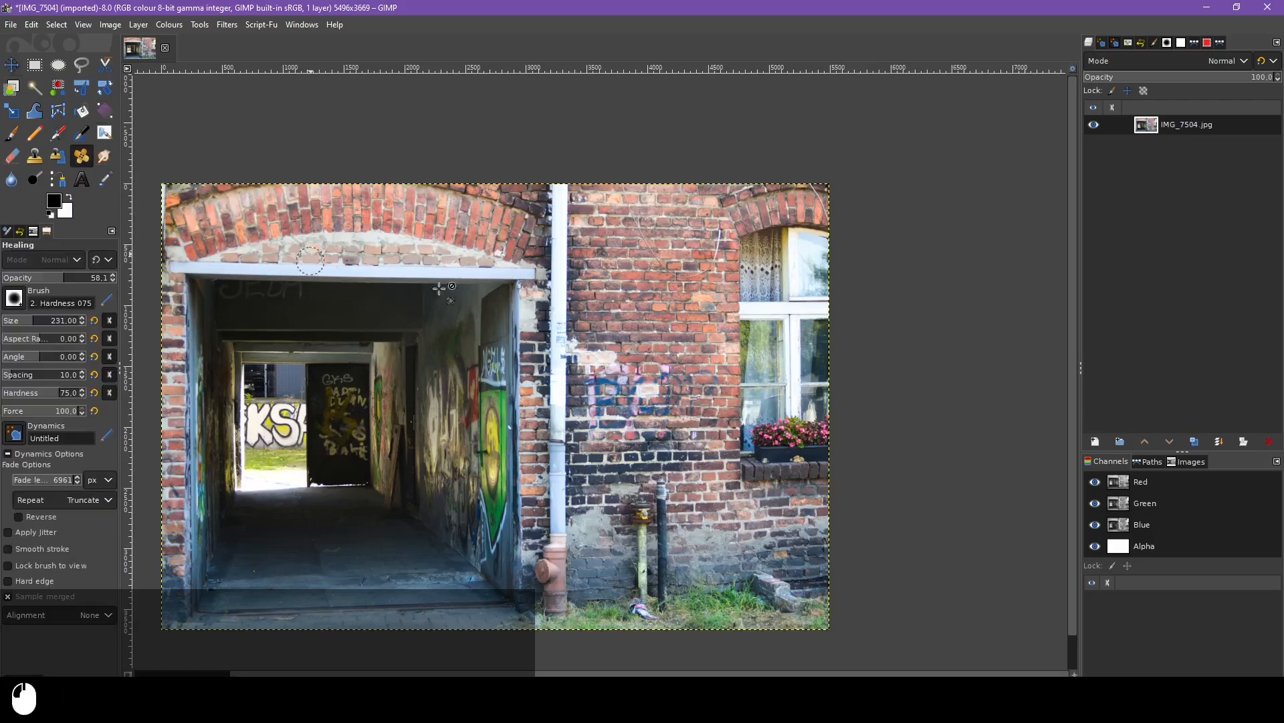
{"action": "left_click", "coordinate": [30, 159]}
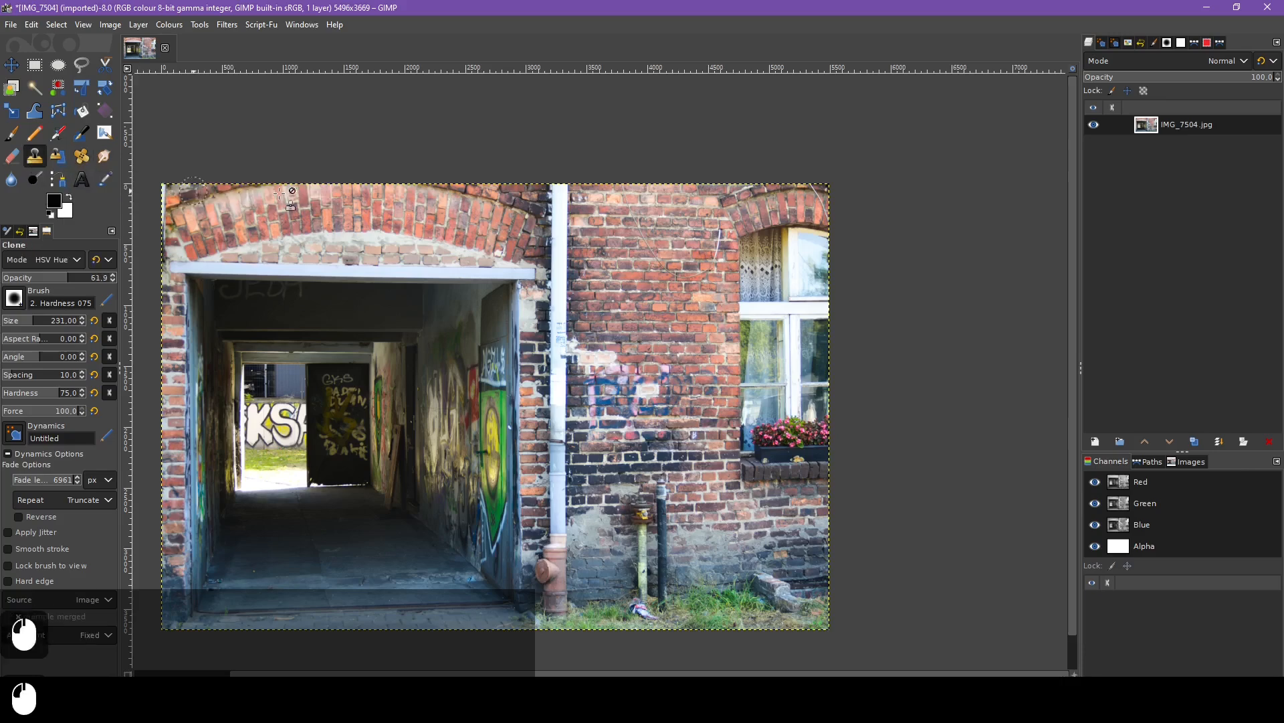
{"action": "left_click", "coordinate": [45, 259]}
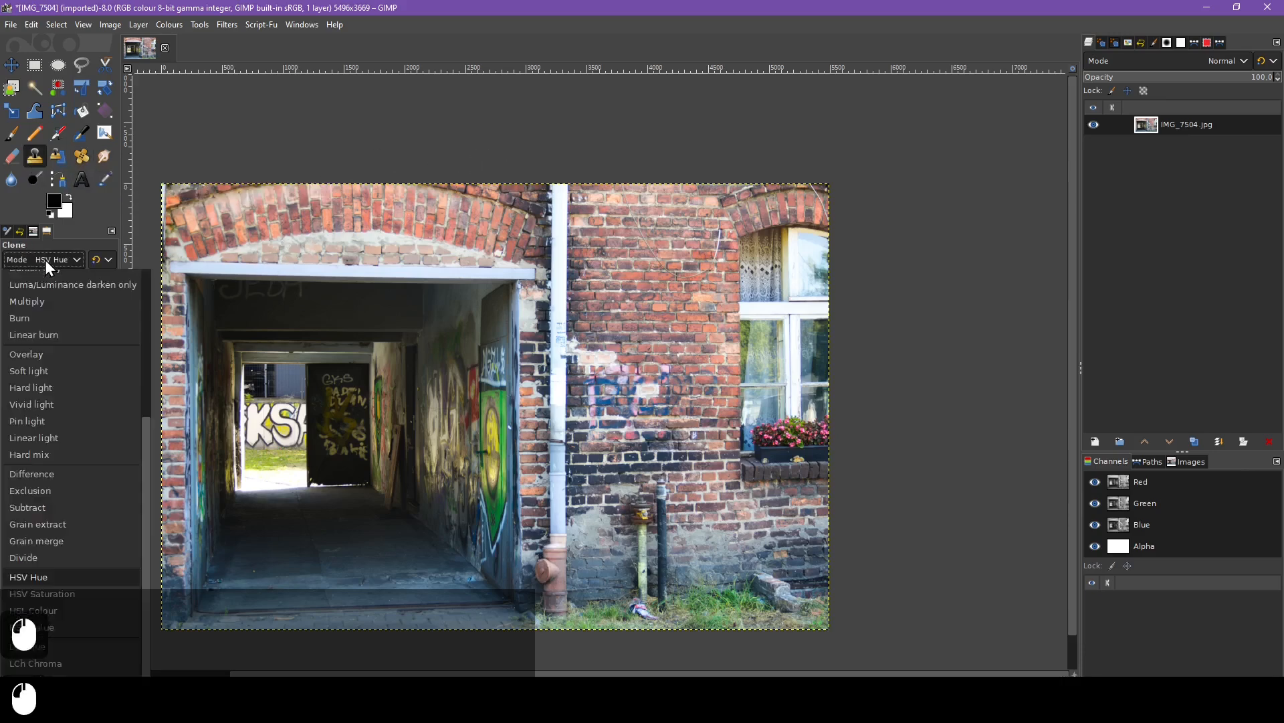
{"action": "left_click", "coordinate": [51, 258]}
{"action": "left_click", "coordinate": [37, 256]}
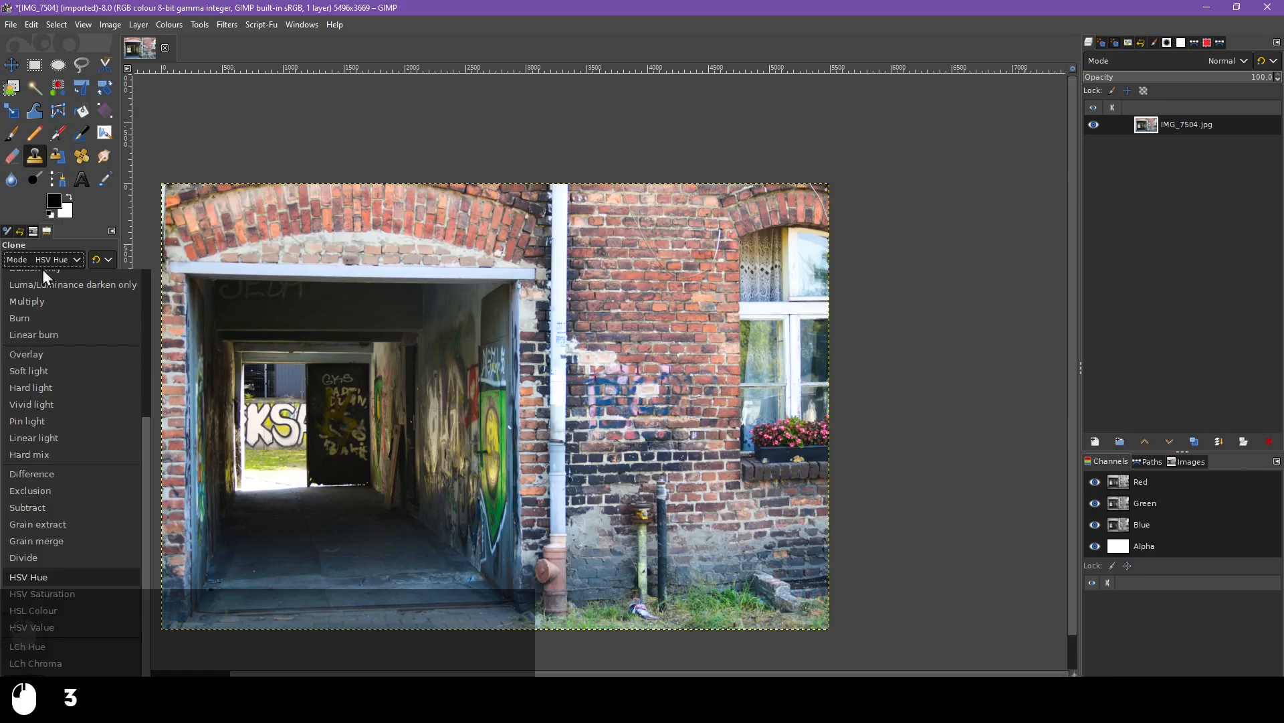
{"action": "scroll", "coordinate": [95, 456], "scroll_direction": "up", "scroll_amount": 10}
{"action": "left_click", "coordinate": [70, 279]}
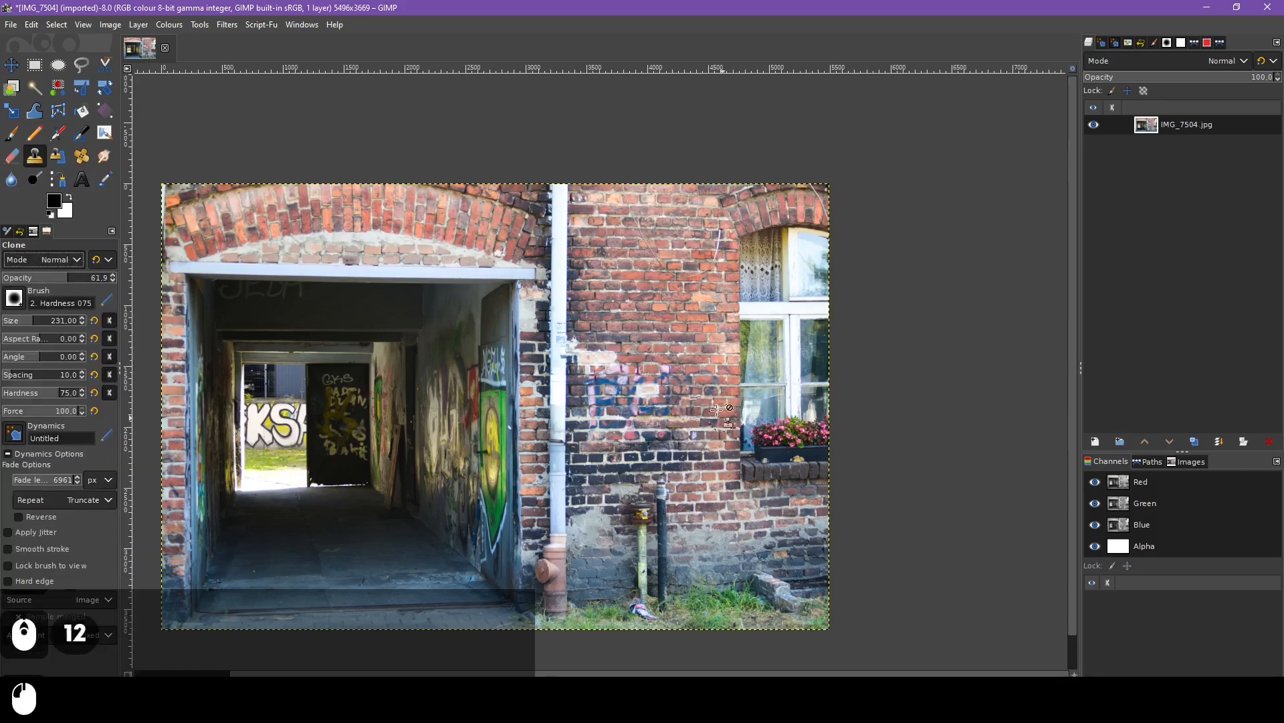
Try to cover the blue graffiti on the brick wall with clean bricks cloned from just above it
{"action": "scroll", "coordinate": [718, 409], "scroll_direction": "up", "scroll_amount": 3, "text": "ctrl"}
{"action": "left_click", "coordinate": [610, 320], "text": "ctrl"}
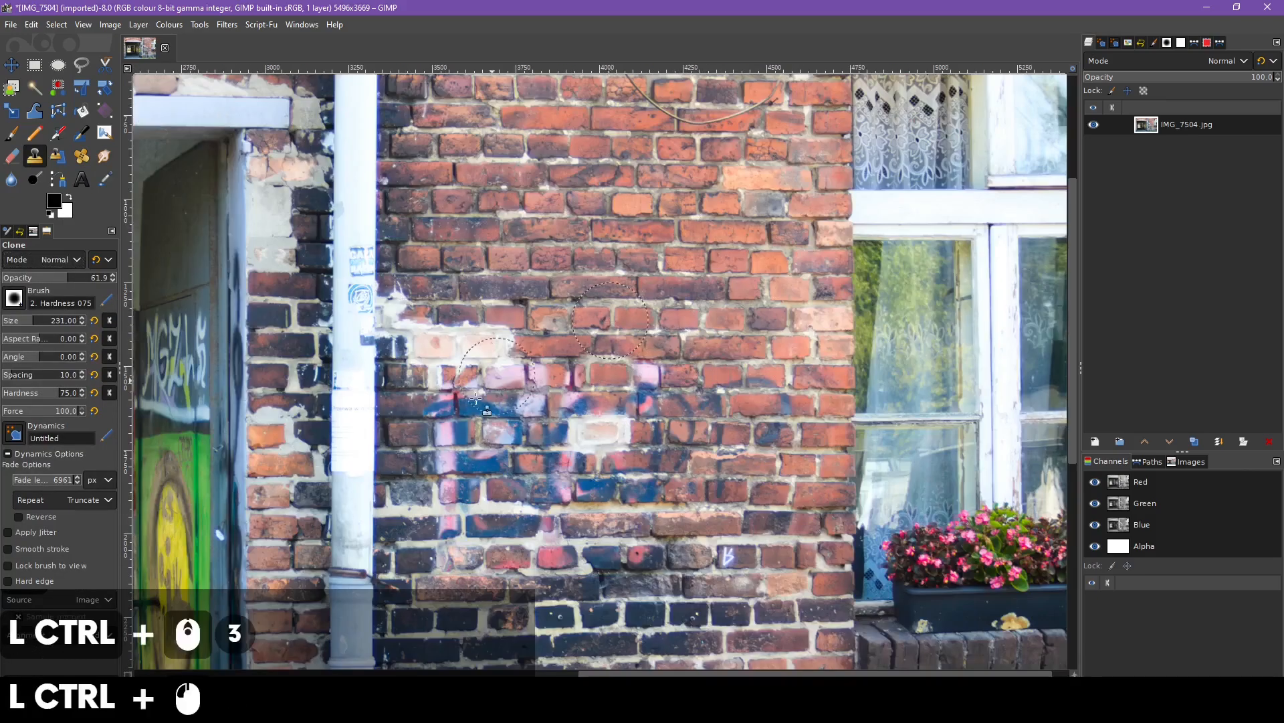
{"action": "mouse_move", "coordinate": [475, 399]}
{"action": "left_mouse_down"}
{"action": "mouse_move", "coordinate": [479, 543]}
{"action": "mouse_move", "coordinate": [542, 515]}
{"action": "mouse_move", "coordinate": [545, 496]}
{"action": "mouse_move", "coordinate": [618, 503]}
{"action": "mouse_move", "coordinate": [652, 461]}
{"action": "mouse_move", "coordinate": [511, 455]}
{"action": "left_mouse_up"}
{"action": "left_click", "coordinate": [524, 412]}
{"action": "left_click", "coordinate": [608, 416]}
{"action": "left_click", "coordinate": [637, 416]}
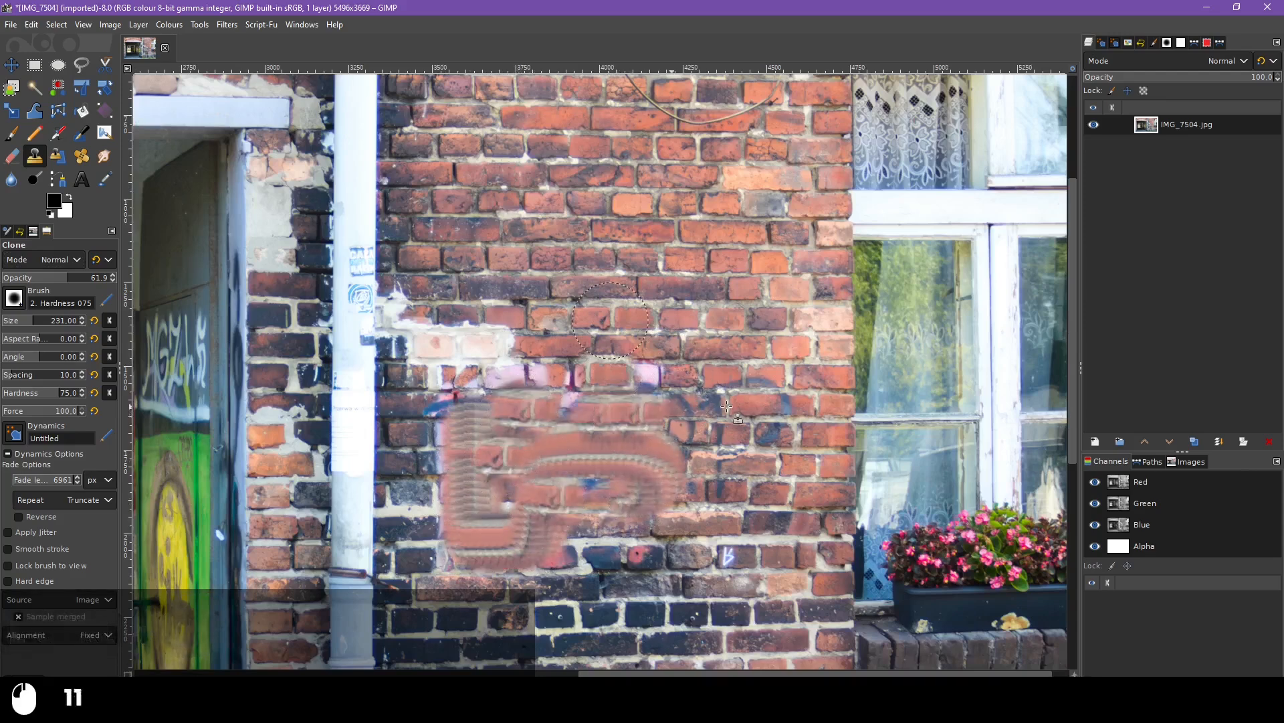
{"action": "left_click", "coordinate": [727, 407]}
Undo all the Normal mode clone strokes over the graffiti
{"action": "key", "text": "ctrl+z"}
{"action": "key", "text": "ctrl+z"}
{"action": "key", "text": "ctrl+z"}
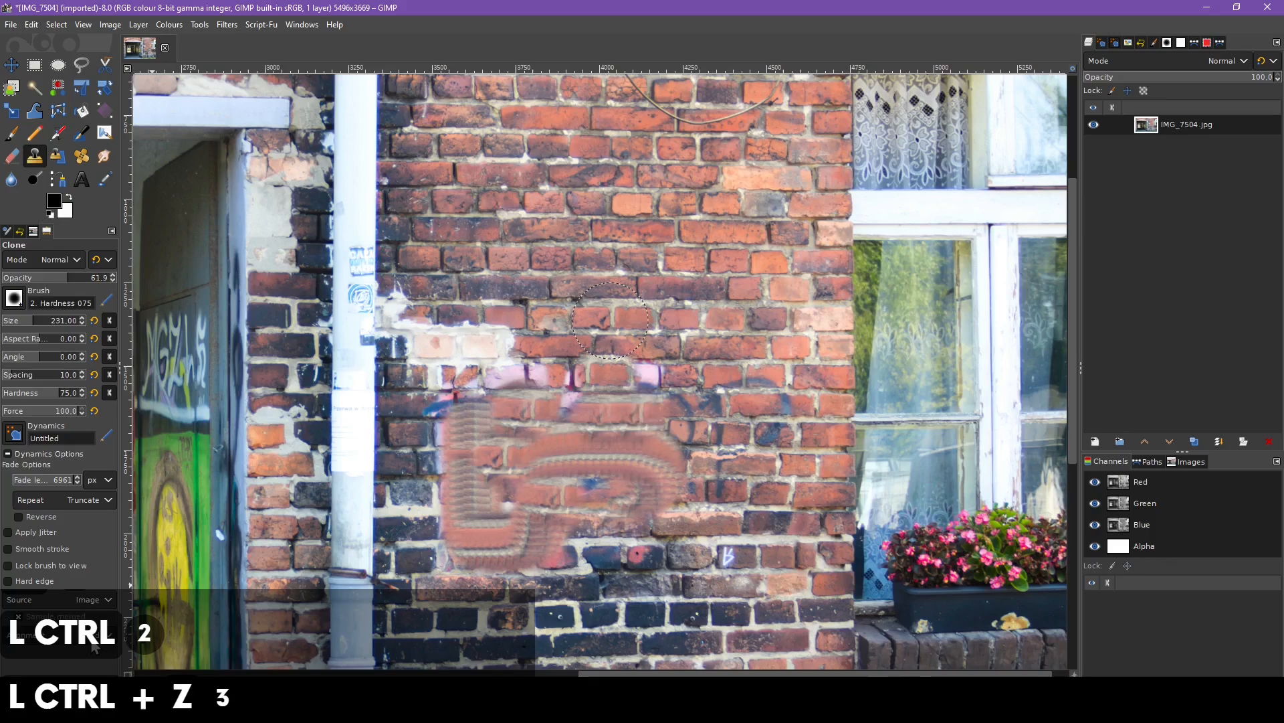
{"action": "key", "text": "ctrl+z"}
{"action": "key", "text": "ctrl+z"}
{"action": "key", "text": "ctrl+z"}
{"action": "key", "text": "ctrl+z"}
{"action": "key", "text": "ctrl+z"}
{"action": "key", "text": "ctrl+z"}
{"action": "key", "text": "ctrl+z"}
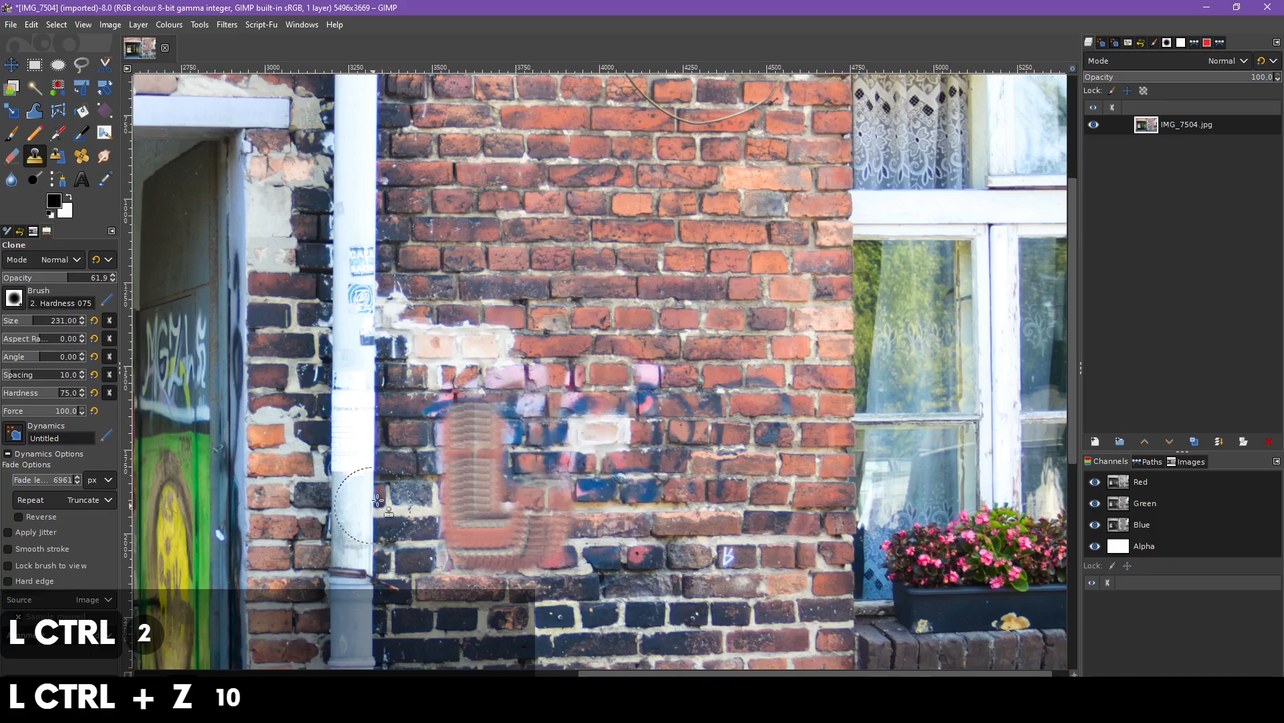
{"action": "key", "text": "ctrl+z"}
{"action": "key", "text": "ctrl+z"}
Set the Clone tool's blend mode to HSV Hue
{"action": "left_click", "coordinate": [31, 261]}
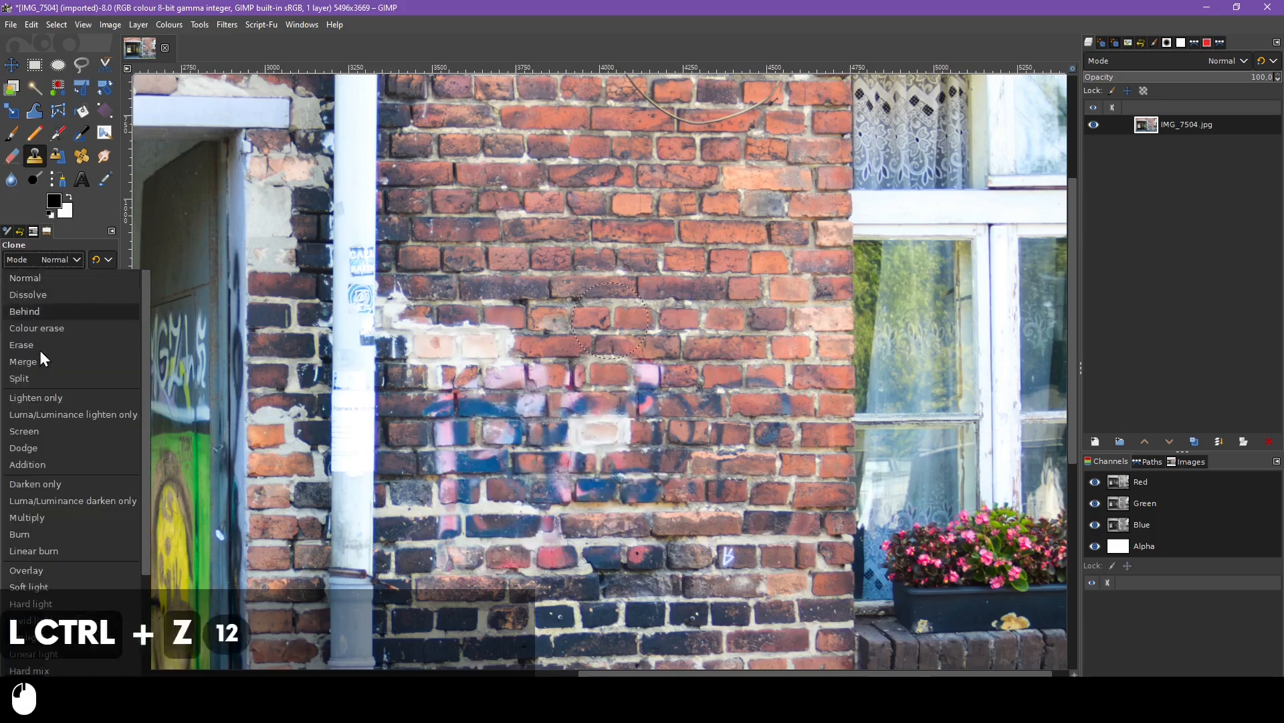
{"action": "scroll", "coordinate": [77, 587], "scroll_direction": "down", "scroll_amount": 7}
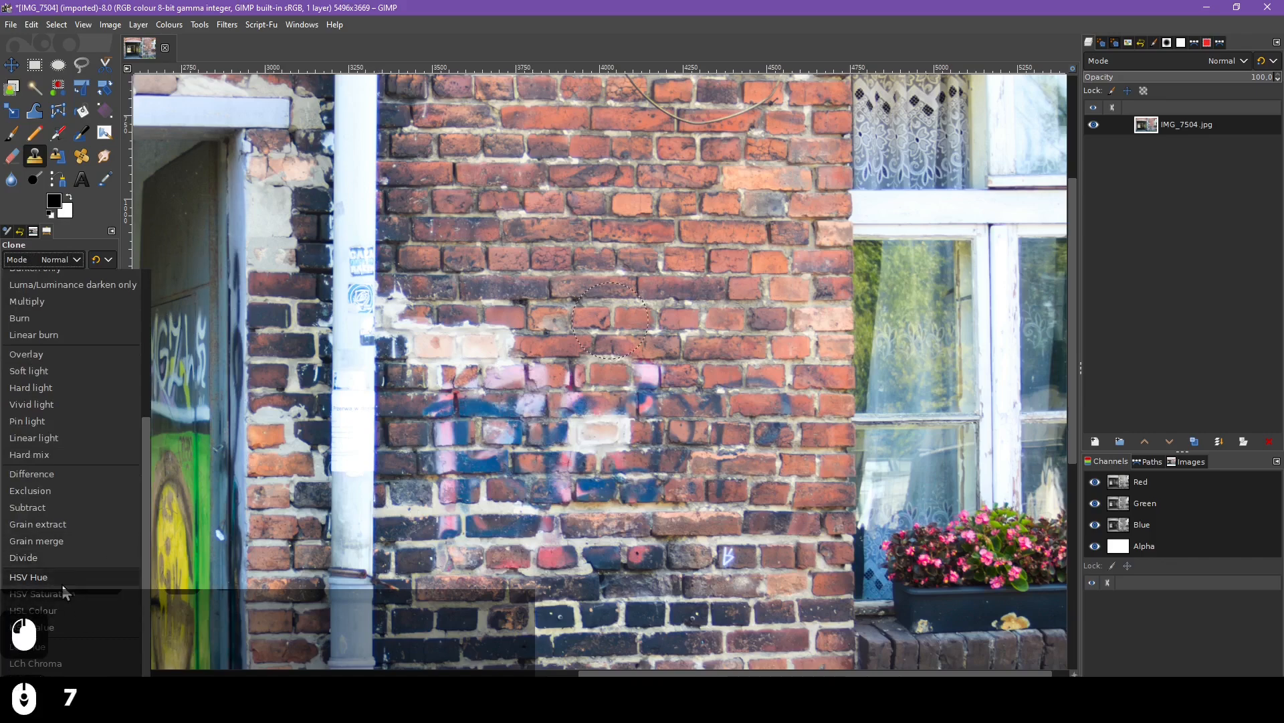
{"action": "left_click", "coordinate": [56, 586]}
Recolour the blue graffiti with the hue cloned from the clean red bricks above it, and undo those strokes
{"action": "left_click", "coordinate": [626, 280], "text": "ctrl"}
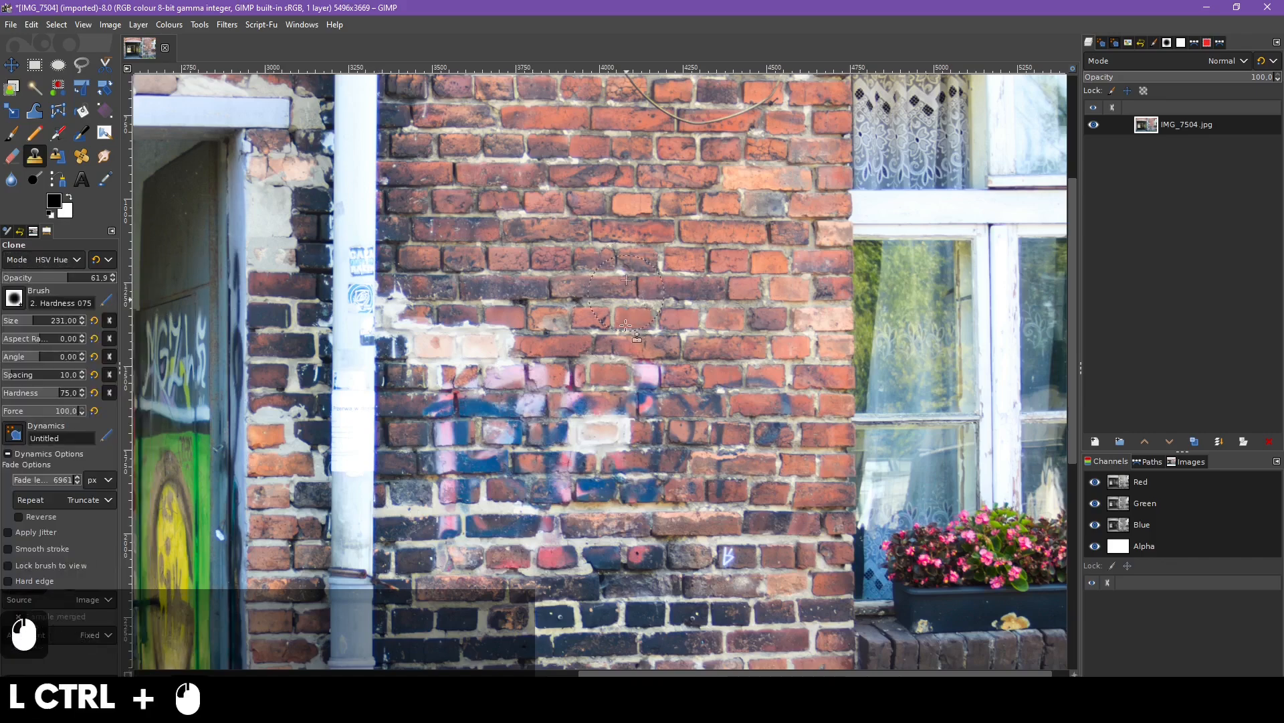
{"action": "mouse_move", "coordinate": [539, 415]}
{"action": "left_mouse_down"}
{"action": "mouse_move", "coordinate": [465, 471]}
{"action": "mouse_move", "coordinate": [473, 484]}
{"action": "mouse_move", "coordinate": [655, 470]}
{"action": "left_mouse_up"}
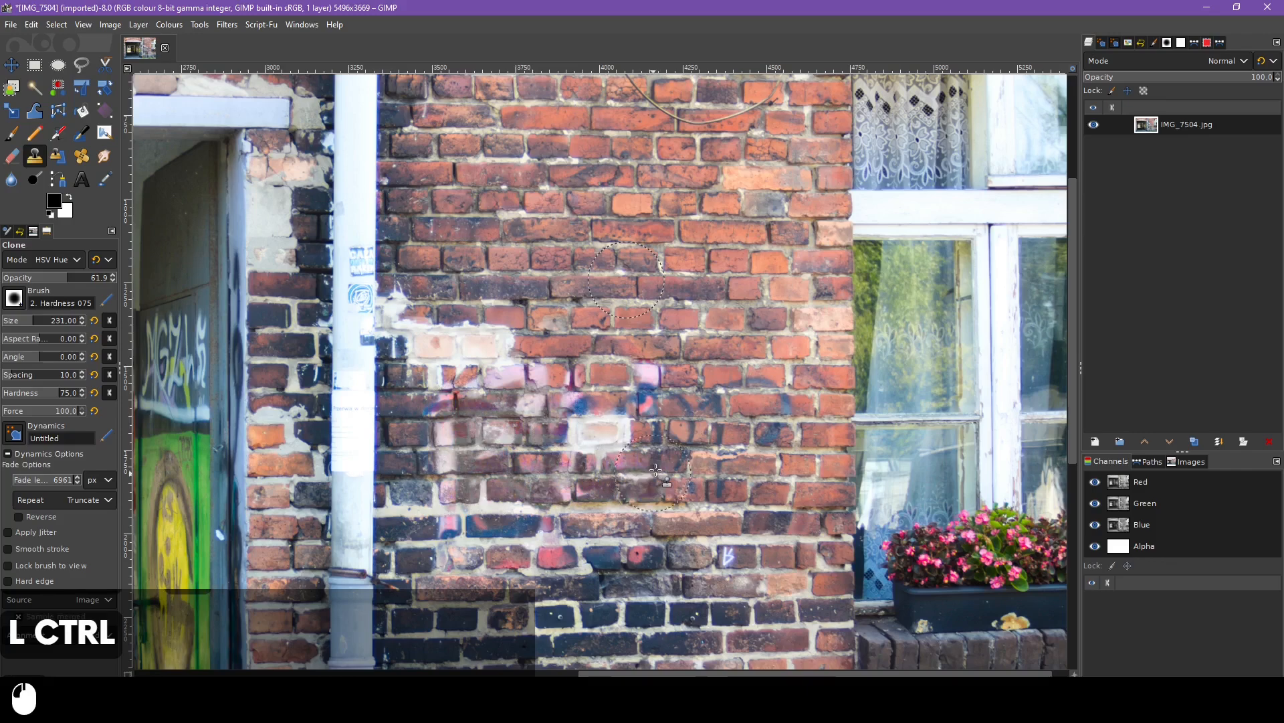
{"action": "left_click_drag", "start_coordinate": [655, 415], "coordinate": [568, 422]}
{"action": "mouse_move", "coordinate": [712, 403]}
{"action": "left_mouse_down"}
{"action": "mouse_move", "coordinate": [754, 400]}
{"action": "mouse_move", "coordinate": [762, 434]}
{"action": "left_mouse_up"}
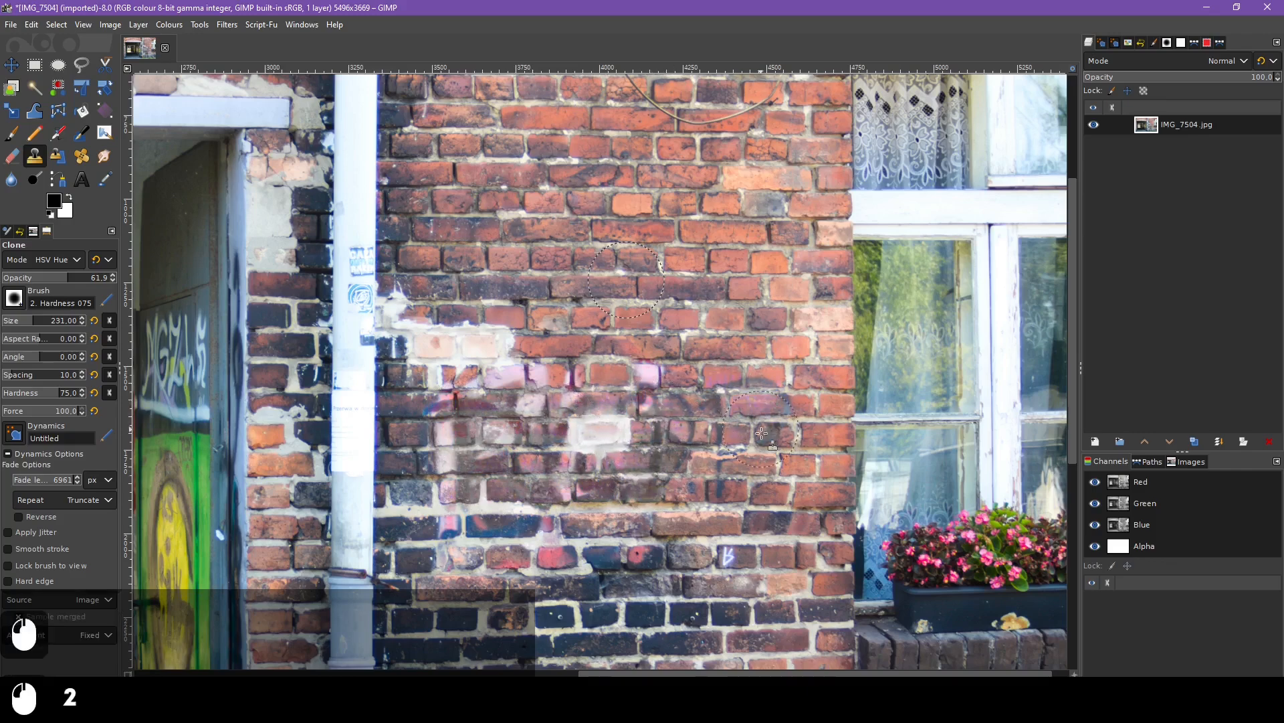
{"action": "mouse_move", "coordinate": [617, 547]}
{"action": "left_mouse_down"}
{"action": "mouse_move", "coordinate": [546, 528]}
{"action": "mouse_move", "coordinate": [463, 533]}
{"action": "mouse_move", "coordinate": [461, 411]}
{"action": "left_mouse_up"}
{"action": "scroll", "coordinate": [550, 430], "scroll_direction": "down", "scroll_amount": 3, "text": "ctrl"}
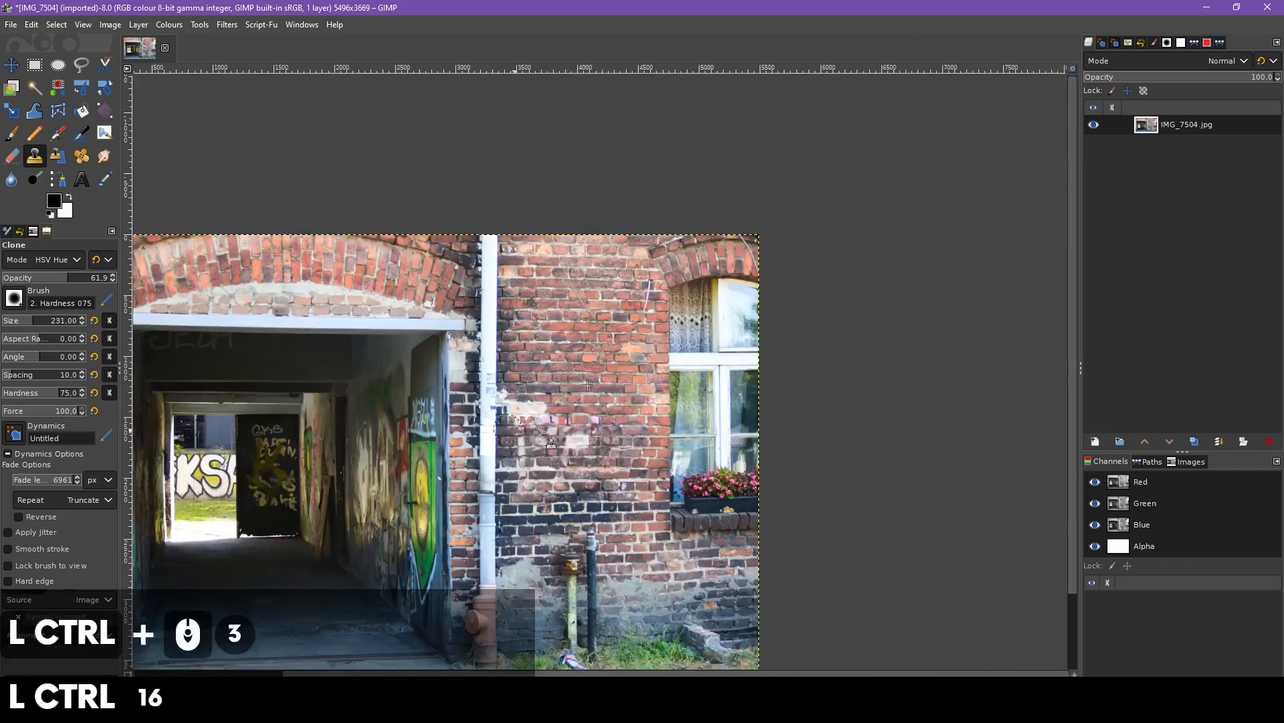
{"action": "key", "text": "ctrl+z"}
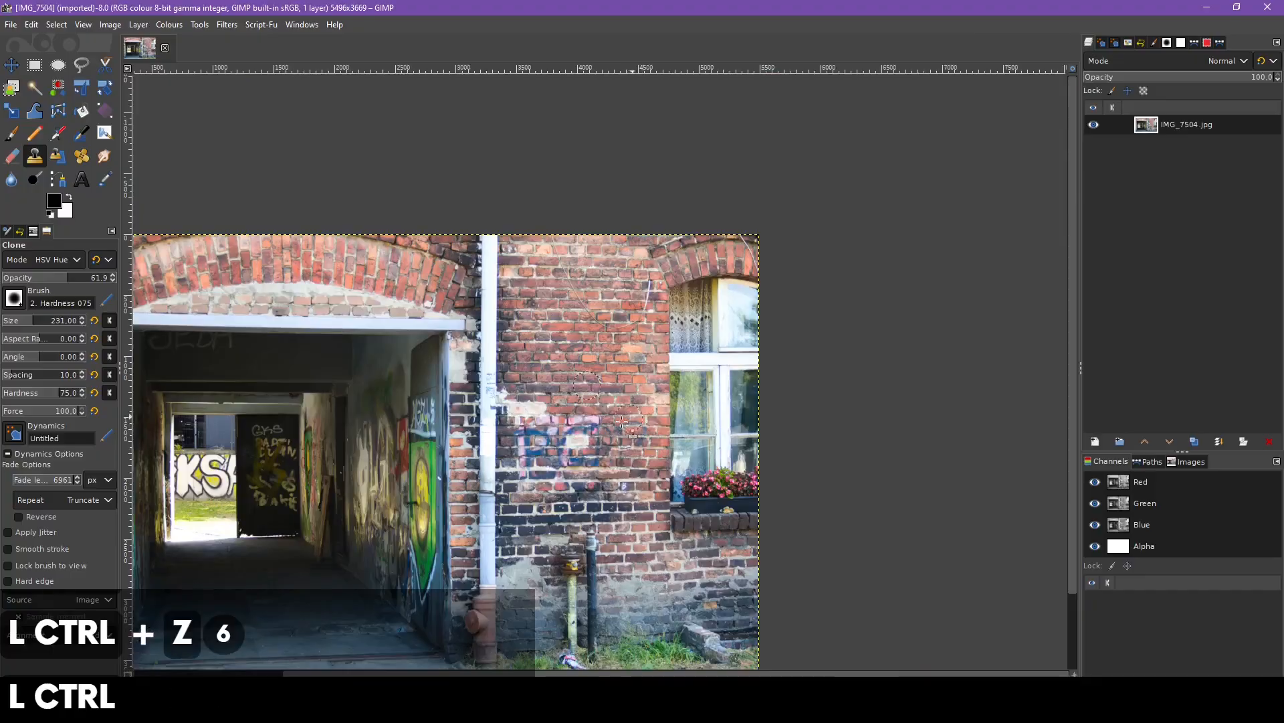
Sample the clean red bricks above the graffiti again and clone their hue over the blue and pink paint on the wall
{"action": "scroll", "coordinate": [596, 402], "scroll_direction": "up", "scroll_amount": 3}
{"action": "left_click", "coordinate": [596, 403], "text": "ctrl"}
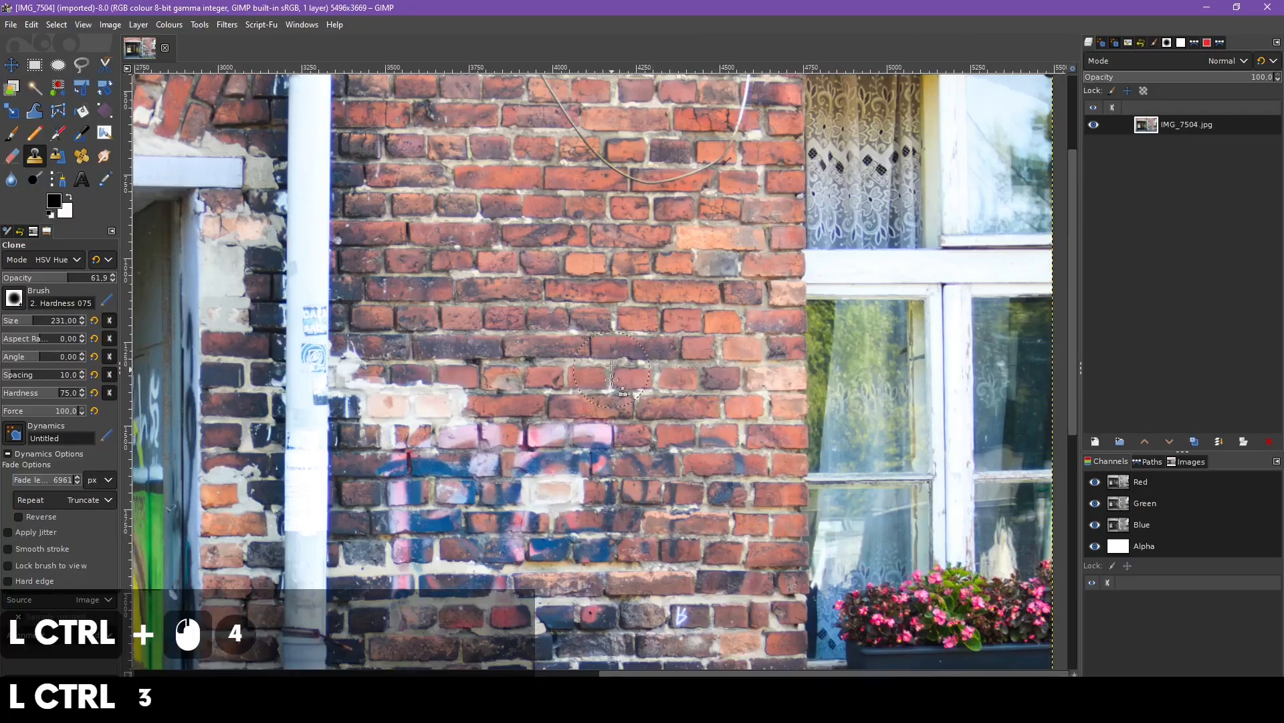
{"action": "mouse_move", "coordinate": [646, 406]}
{"action": "left_mouse_down"}
{"action": "mouse_move", "coordinate": [584, 431]}
{"action": "mouse_move", "coordinate": [502, 423]}
{"action": "mouse_move", "coordinate": [418, 442]}
{"action": "mouse_move", "coordinate": [440, 485]}
{"action": "mouse_move", "coordinate": [609, 465]}
{"action": "mouse_move", "coordinate": [591, 472]}
{"action": "mouse_move", "coordinate": [600, 551]}
{"action": "mouse_move", "coordinate": [462, 547]}
{"action": "mouse_move", "coordinate": [436, 574]}
{"action": "mouse_move", "coordinate": [420, 521]}
{"action": "mouse_move", "coordinate": [418, 567]}
{"action": "mouse_move", "coordinate": [459, 608]}
{"action": "mouse_move", "coordinate": [628, 592]}
{"action": "left_mouse_up"}
{"action": "mouse_move", "coordinate": [636, 512]}
{"action": "left_mouse_down"}
{"action": "mouse_move", "coordinate": [679, 466]}
{"action": "mouse_move", "coordinate": [648, 542]}
{"action": "left_mouse_up"}
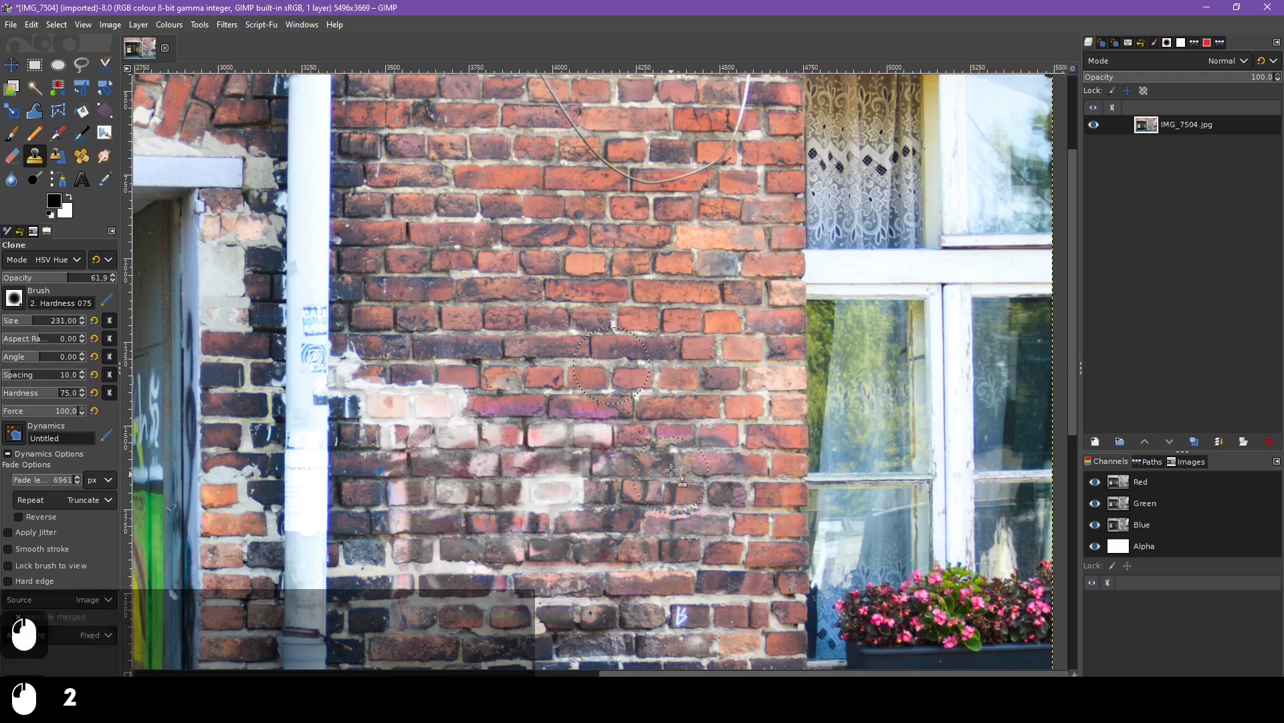
{"action": "mouse_move", "coordinate": [606, 420]}
{"action": "left_mouse_down"}
{"action": "mouse_move", "coordinate": [506, 424]}
{"action": "mouse_move", "coordinate": [609, 426]}
{"action": "left_mouse_up"}
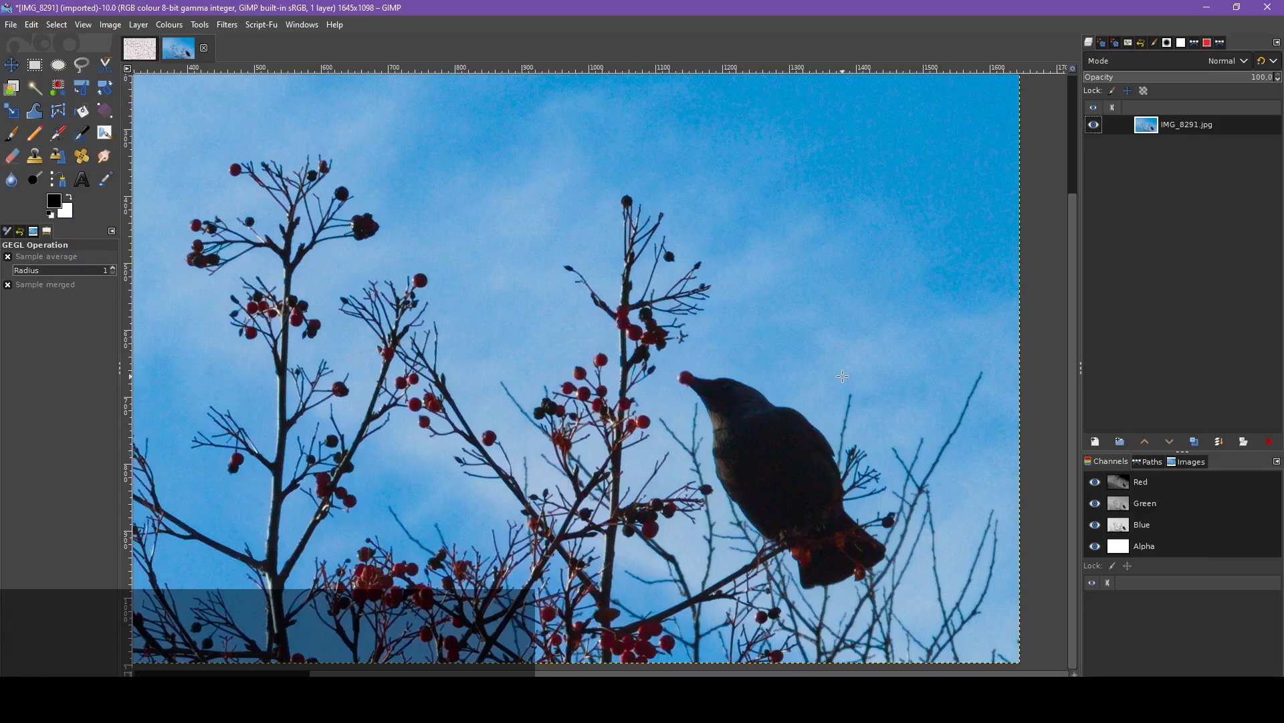
Clear the current selection and duplicate the IMG_8291.jpg layer
{"action": "left_click", "coordinate": [56, 25]}
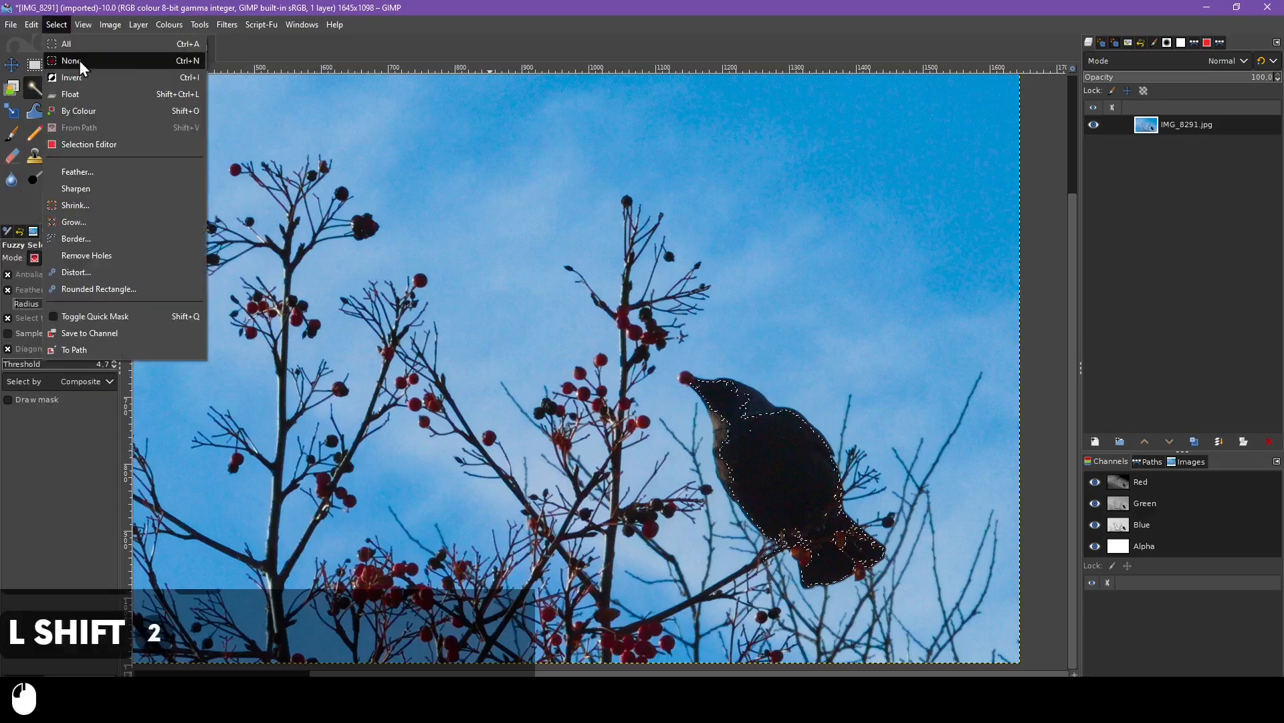
{"action": "left_click", "coordinate": [79, 62]}
{"action": "right_click", "coordinate": [1164, 125]}
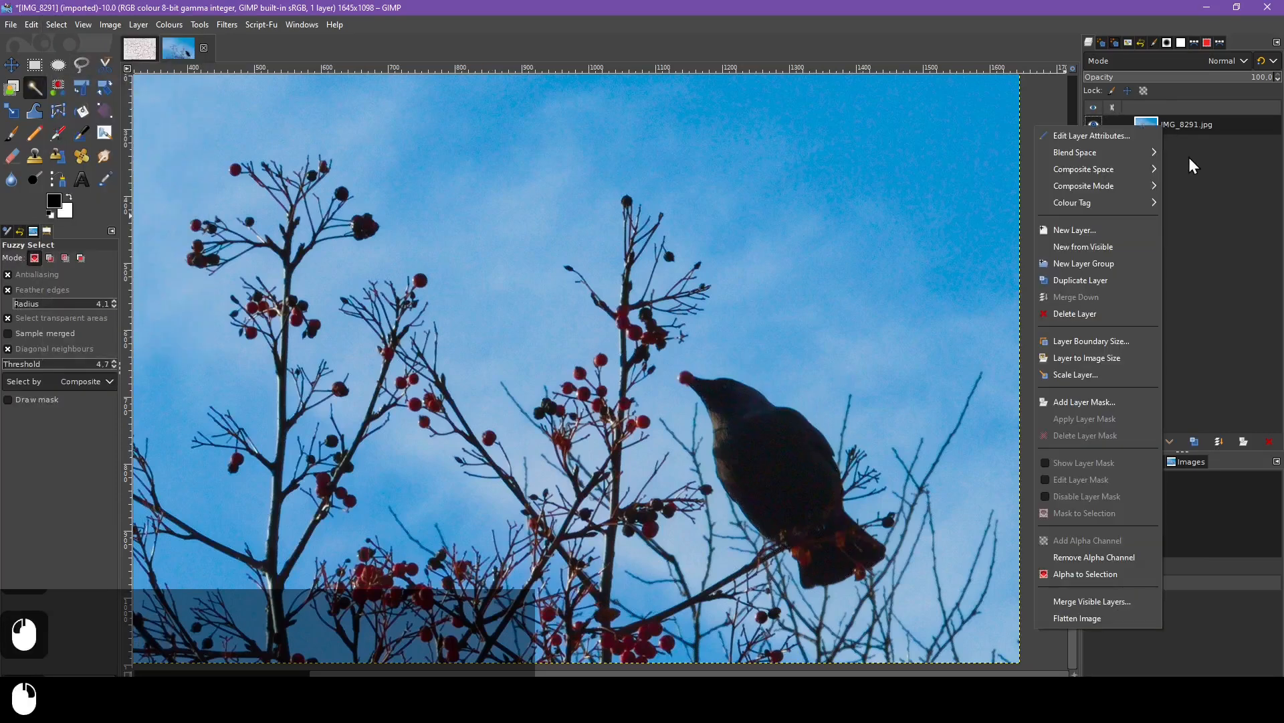
{"action": "left_click", "coordinate": [1119, 283]}
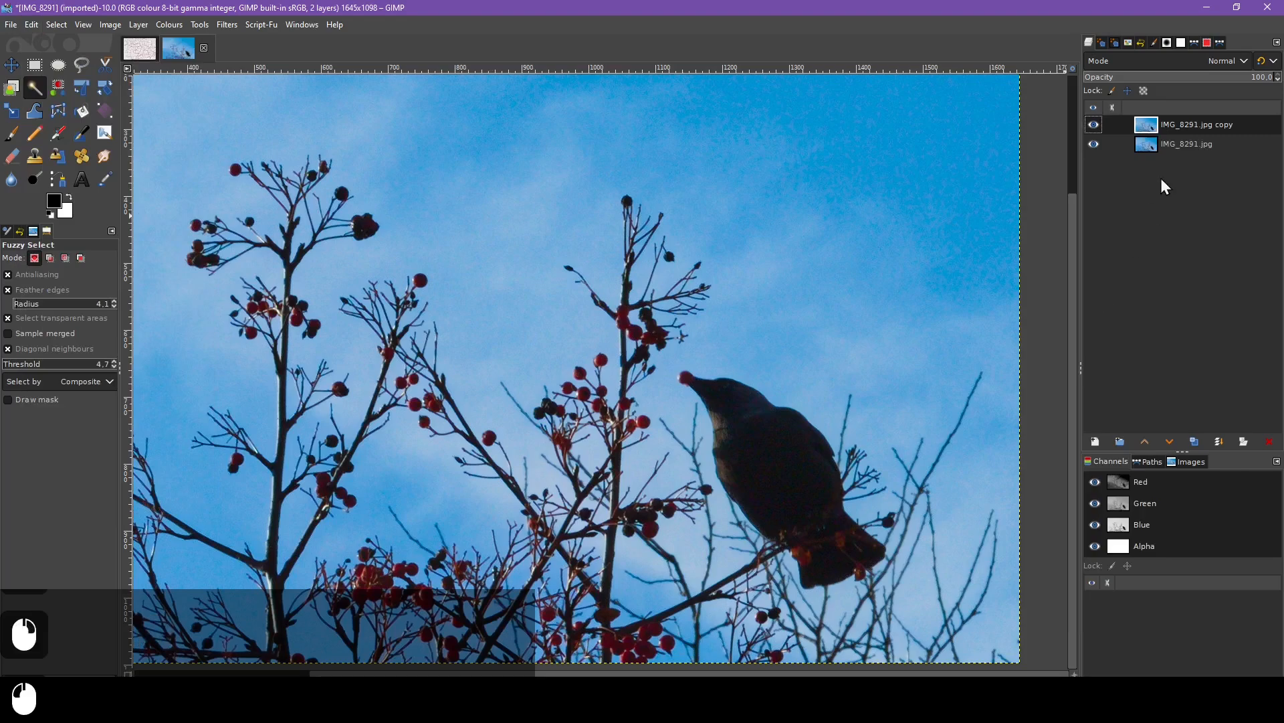
Raise the exposure and black level of the layer copy strongly with the Exposure adjustment to separate the dark bird from the sky
{"action": "left_click", "coordinate": [171, 25]}
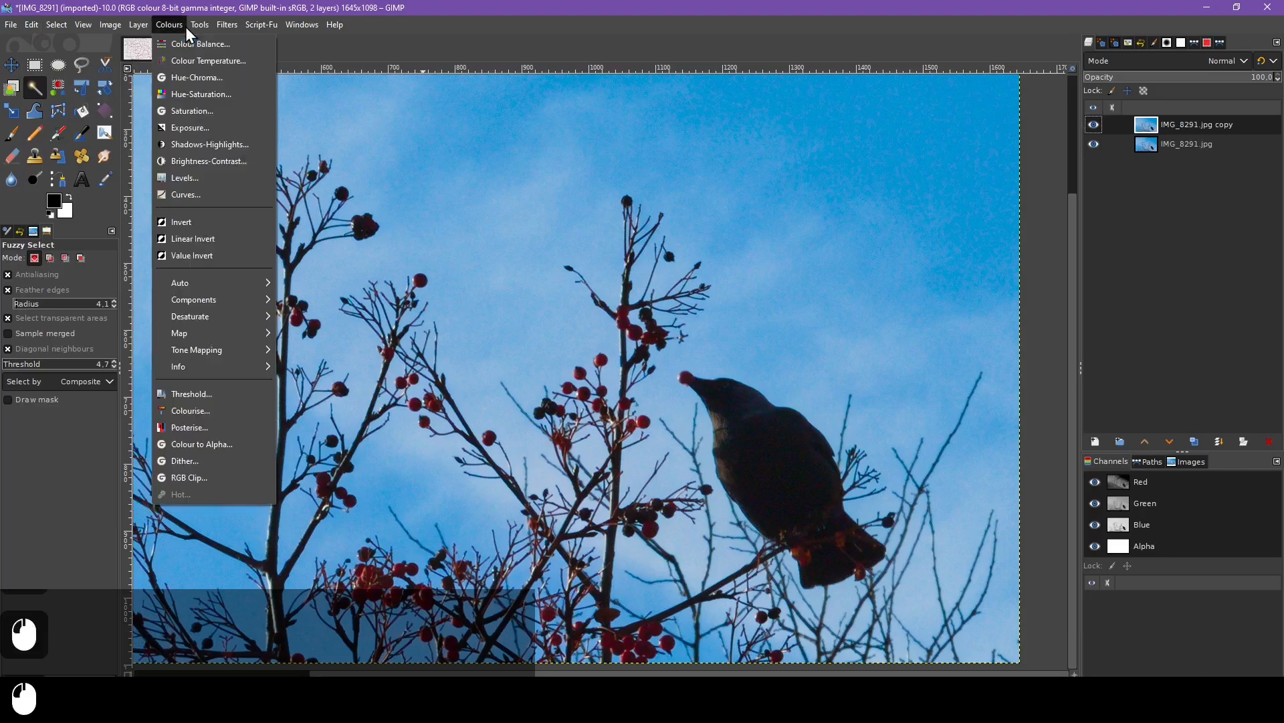
{"action": "left_click", "coordinate": [218, 127]}
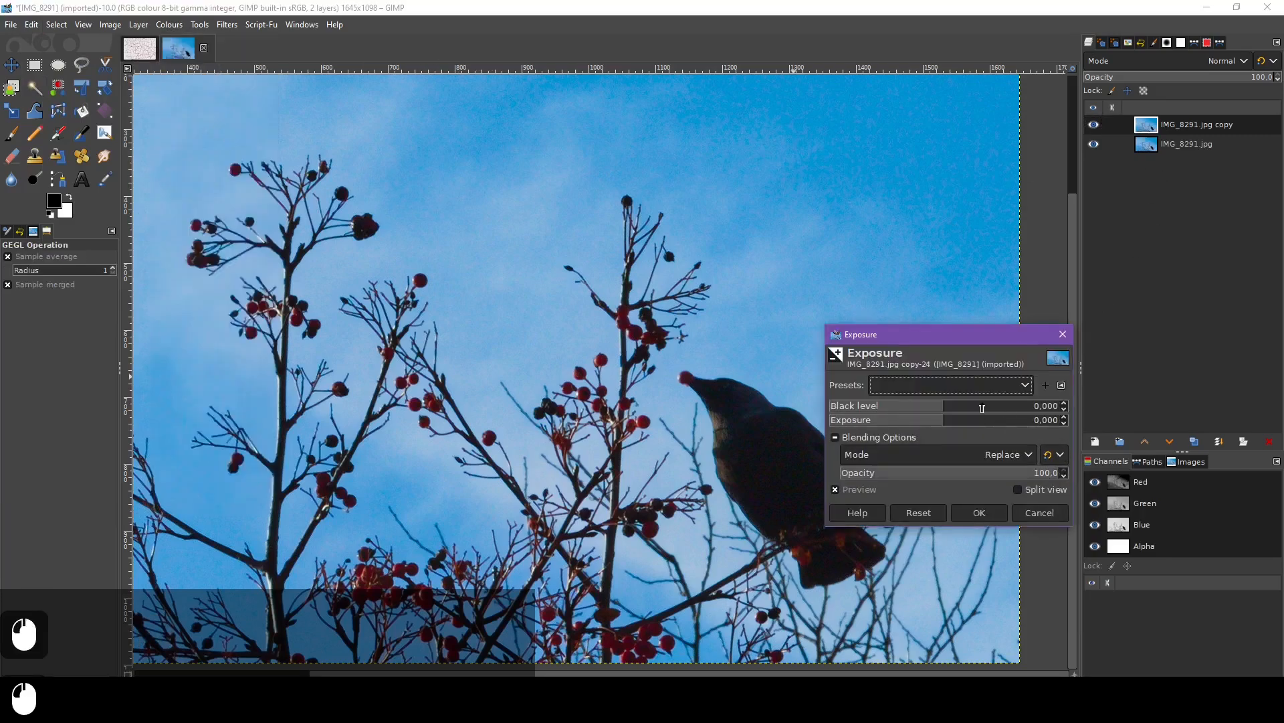
{"action": "left_click_drag", "start_coordinate": [983, 408], "coordinate": [1004, 430]}
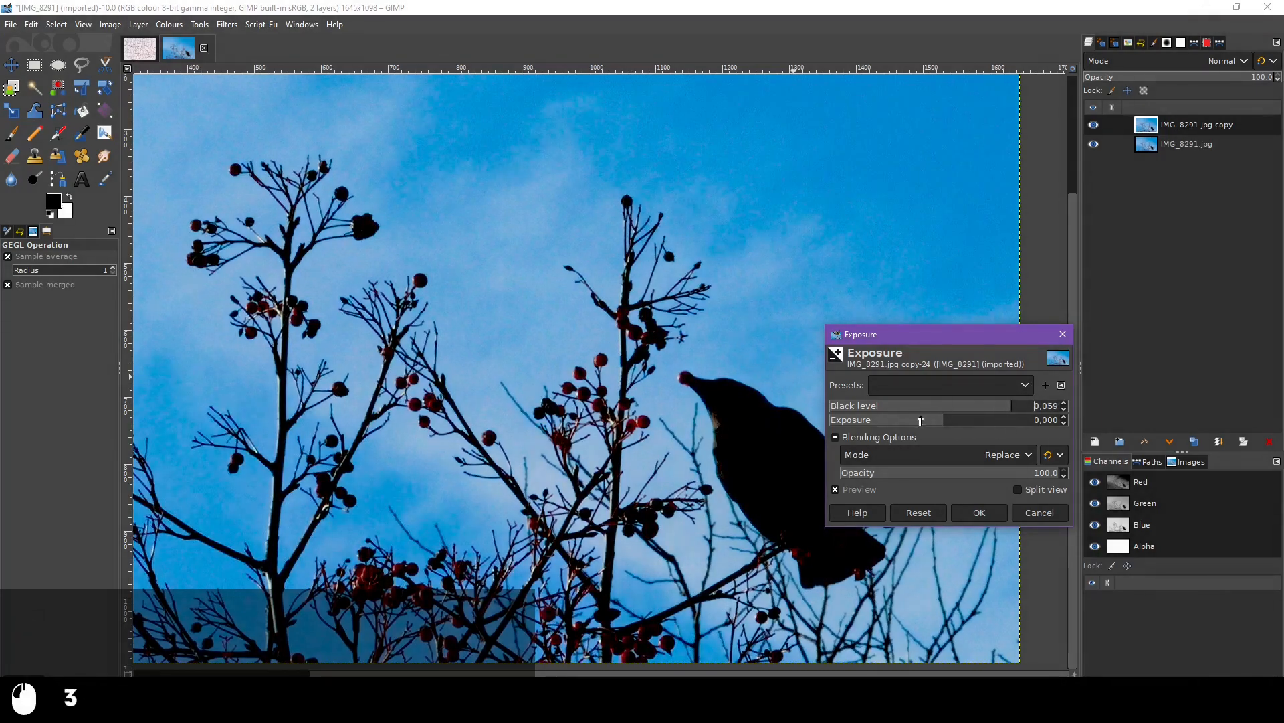
{"action": "mouse_move", "coordinate": [920, 421]}
{"action": "left_mouse_down"}
{"action": "mouse_move", "coordinate": [892, 424]}
{"action": "mouse_move", "coordinate": [975, 429]}
{"action": "mouse_move", "coordinate": [927, 408]}
{"action": "left_mouse_up"}
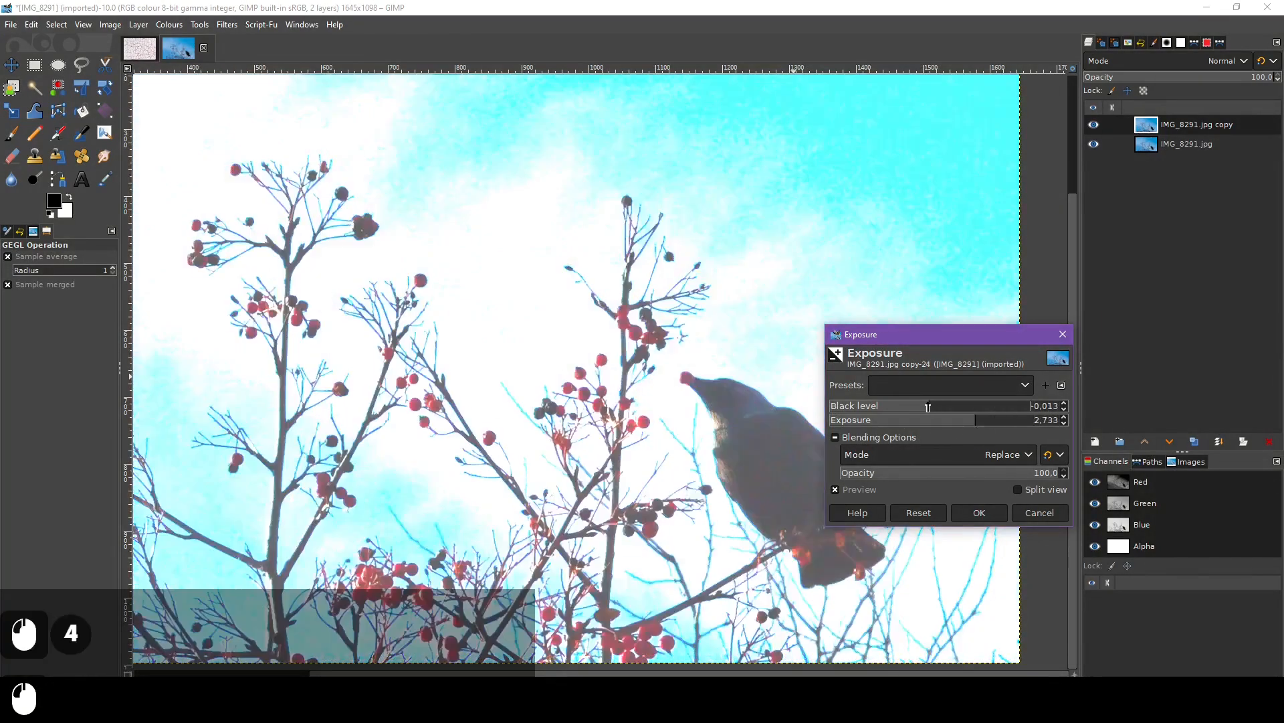
{"action": "left_click", "coordinate": [997, 515]}
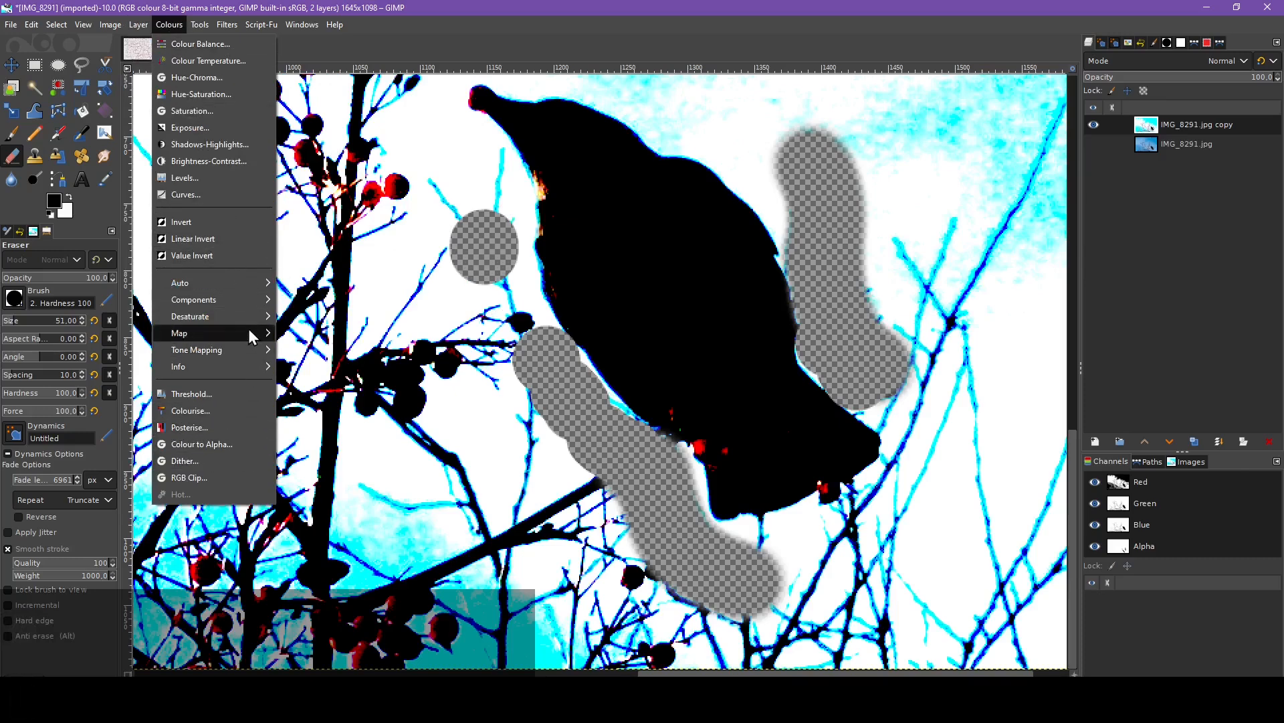
Desaturate the layer copy to greyscale
{"action": "mouse_move", "coordinate": [245, 300]}
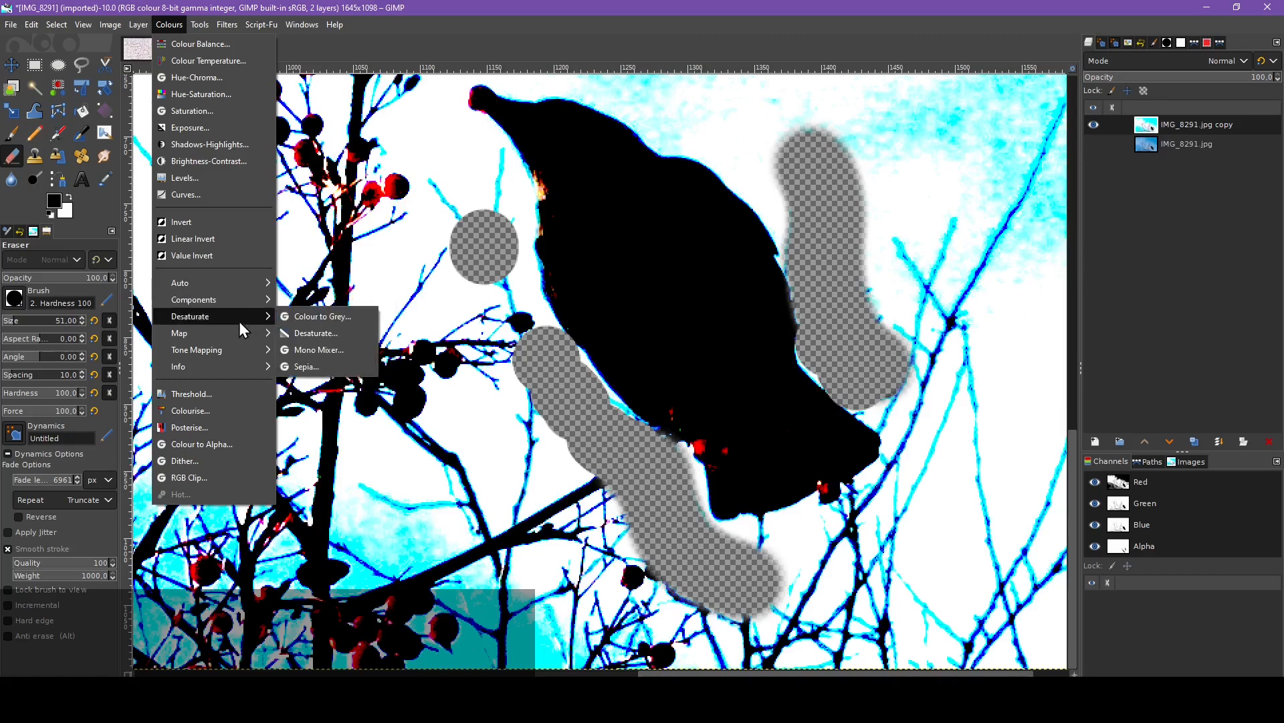
{"action": "left_click", "coordinate": [310, 333]}
{"action": "left_click", "coordinate": [980, 506]}
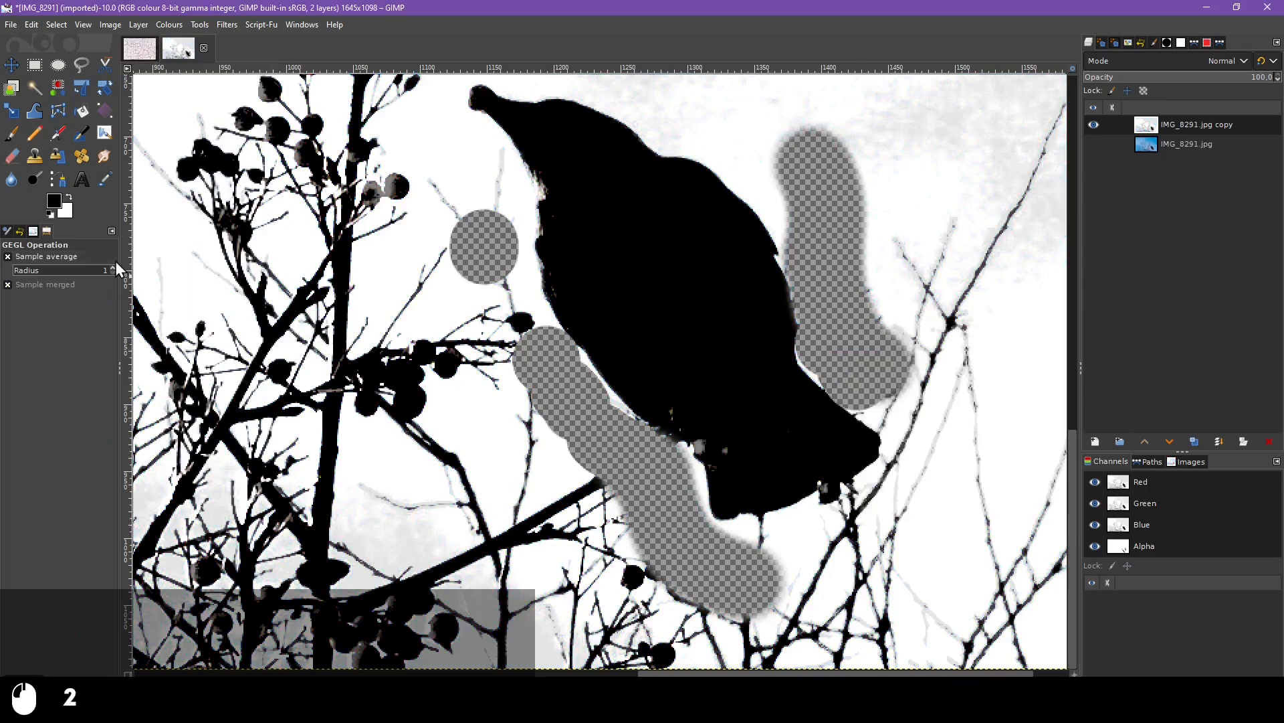
Erase the area just below the bird's tail on the layer copy, joining it to the erased strip along the belly
{"action": "left_click", "coordinate": [11, 156]}
{"action": "left_click", "coordinate": [876, 503]}
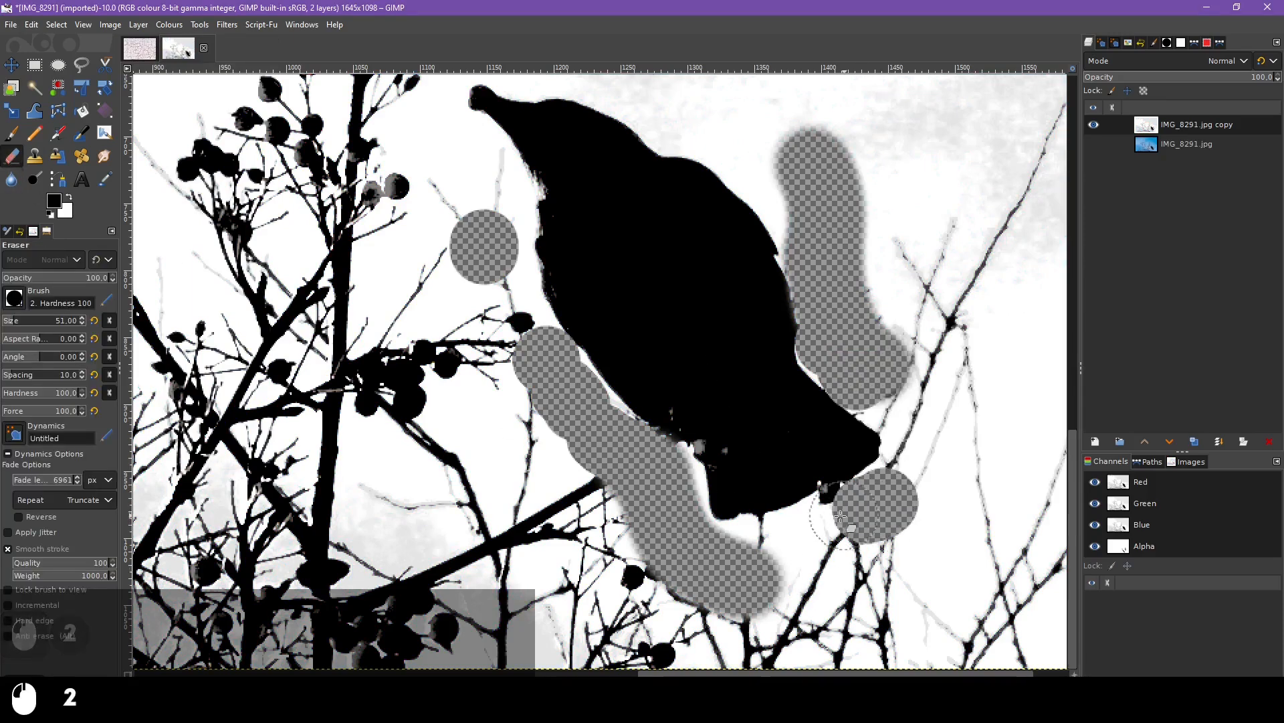
{"action": "left_click_drag", "start_coordinate": [840, 516], "coordinate": [743, 532]}
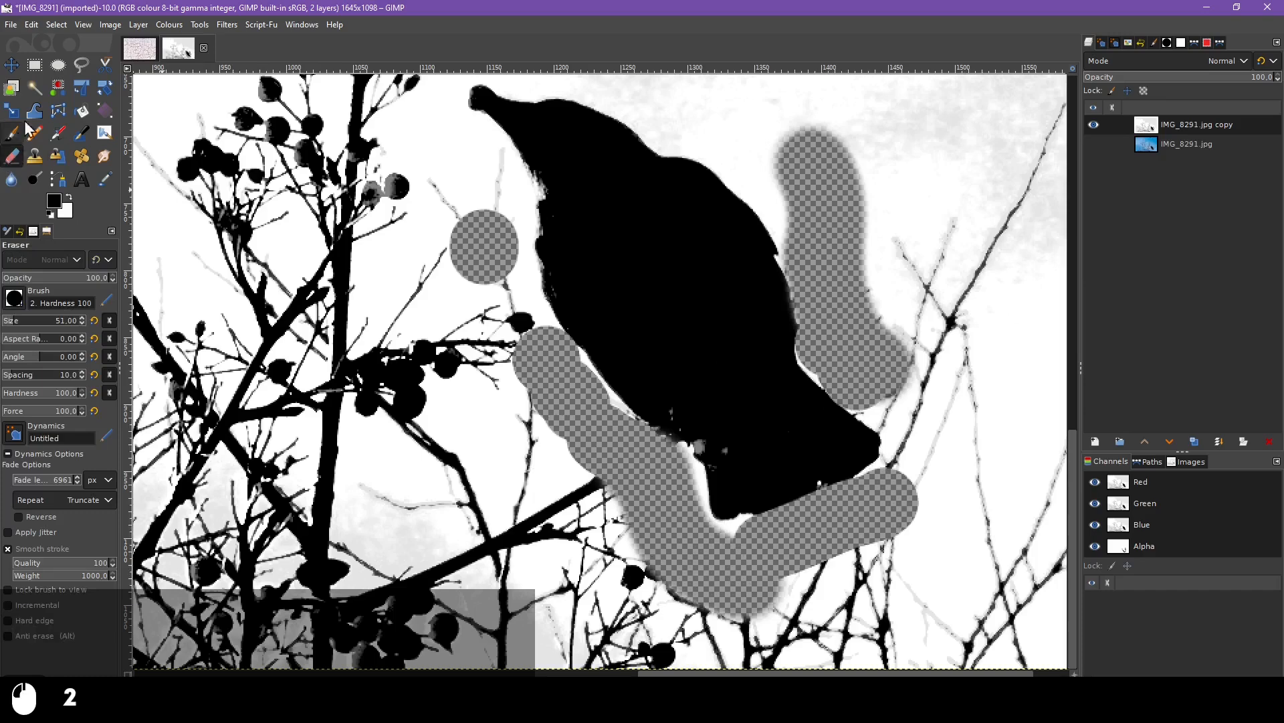
Fuzzy-select the black bird silhouette on the layer copy and add the light specks near the base of the tail
{"action": "left_click", "coordinate": [35, 88]}
{"action": "left_click", "coordinate": [622, 278]}
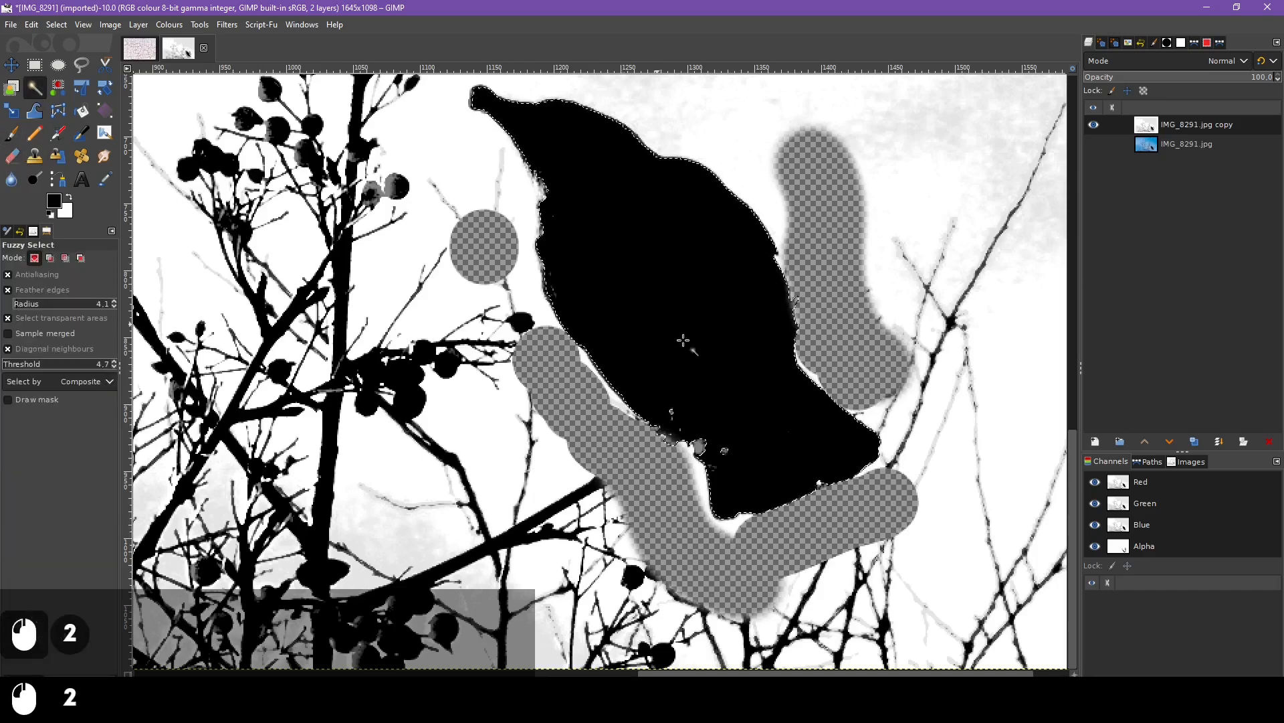
{"action": "left_click", "coordinate": [703, 447], "text": "shift"}
{"action": "left_click", "coordinate": [704, 442], "text": "shift"}
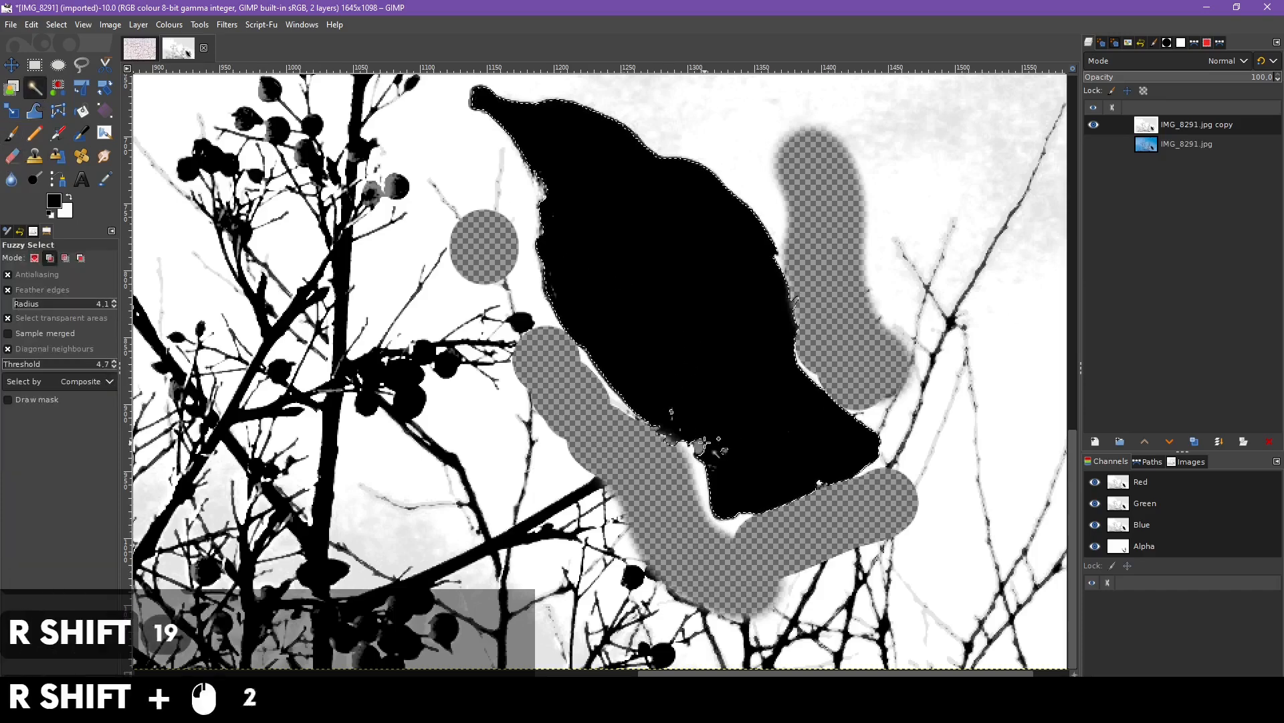
{"action": "left_click", "coordinate": [706, 444], "text": "shift"}
{"action": "left_click", "coordinate": [708, 444], "text": "shift"}
{"action": "left_click", "coordinate": [709, 445], "text": "shift"}
{"action": "left_click", "coordinate": [709, 444], "text": "shift"}
{"action": "left_click", "coordinate": [709, 444], "text": "shift"}
Refine the bird selection around the grey patch where the belly meets the tail
{"action": "scroll", "coordinate": [707, 447], "scroll_direction": "up", "scroll_amount": 2}
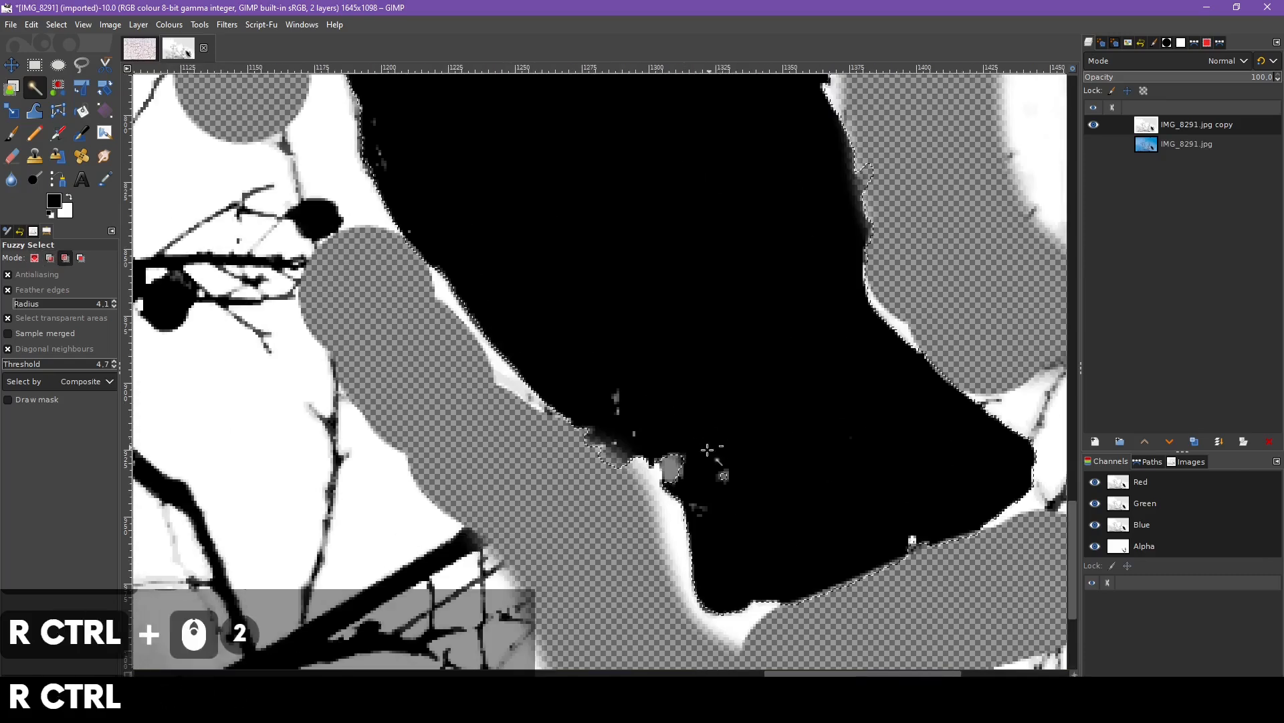
{"action": "left_click", "coordinate": [669, 453], "text": "ctrl+shift"}
{"action": "left_click", "coordinate": [668, 453], "text": "ctrl+shift"}
{"action": "left_click", "coordinate": [666, 453], "text": "ctrl+shift"}
{"action": "left_click", "coordinate": [665, 452], "text": "ctrl+shift"}
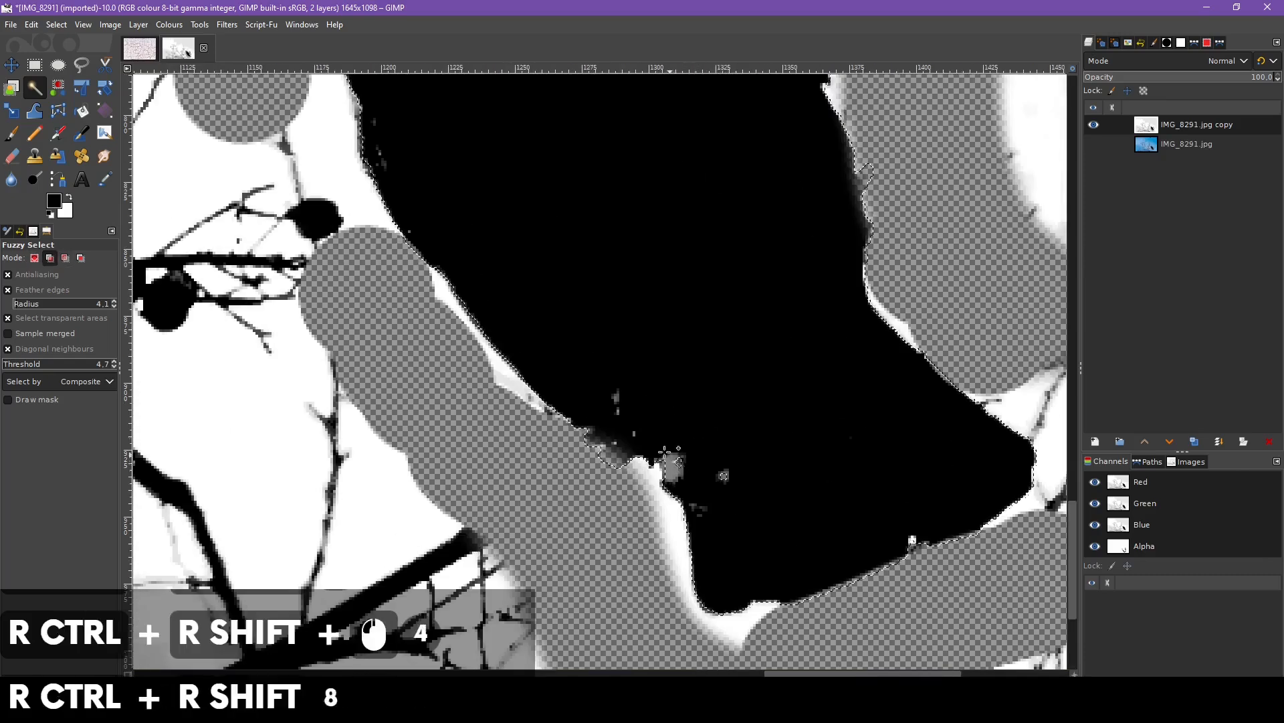
Make the original IMG_8291.jpg layer active and visible, and hide the layer copy
{"action": "left_click", "coordinate": [1165, 147], "text": "ctrl"}
{"action": "left_click", "coordinate": [1090, 141], "text": "ctrl"}
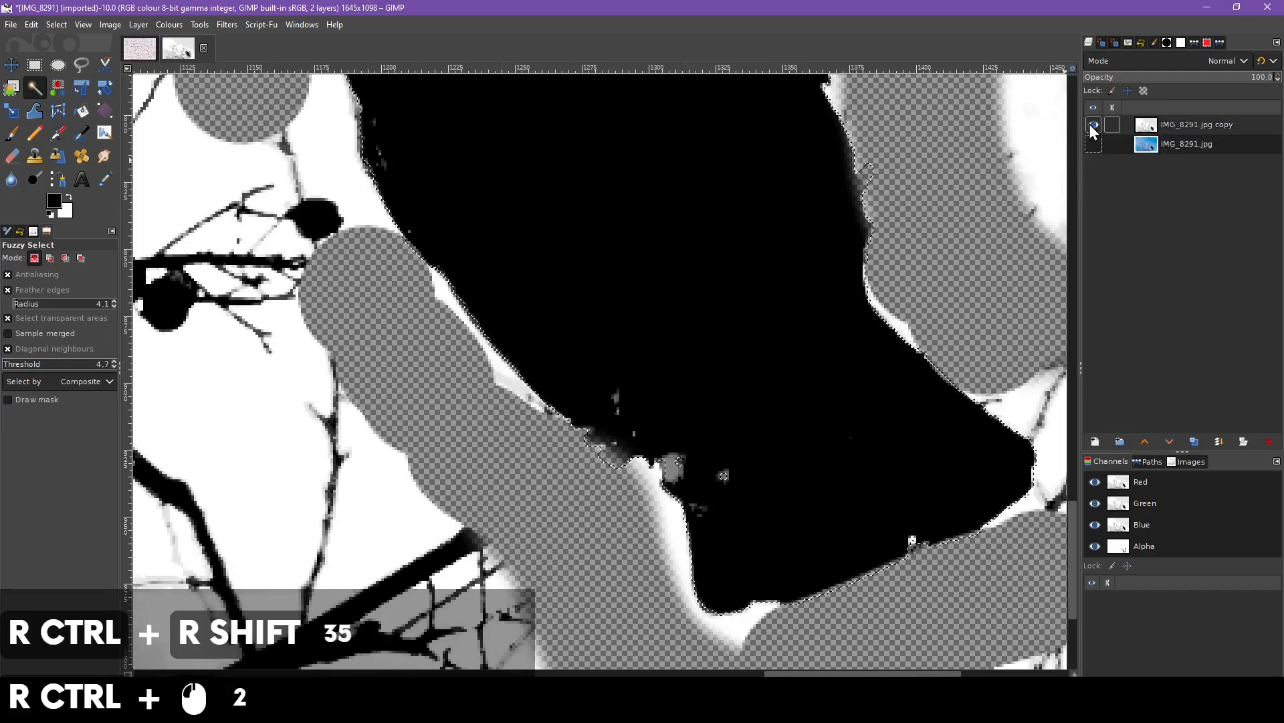
{"action": "left_click", "coordinate": [1094, 144], "text": "ctrl"}
{"action": "scroll", "coordinate": [785, 353], "scroll_direction": "down", "scroll_amount": 3}
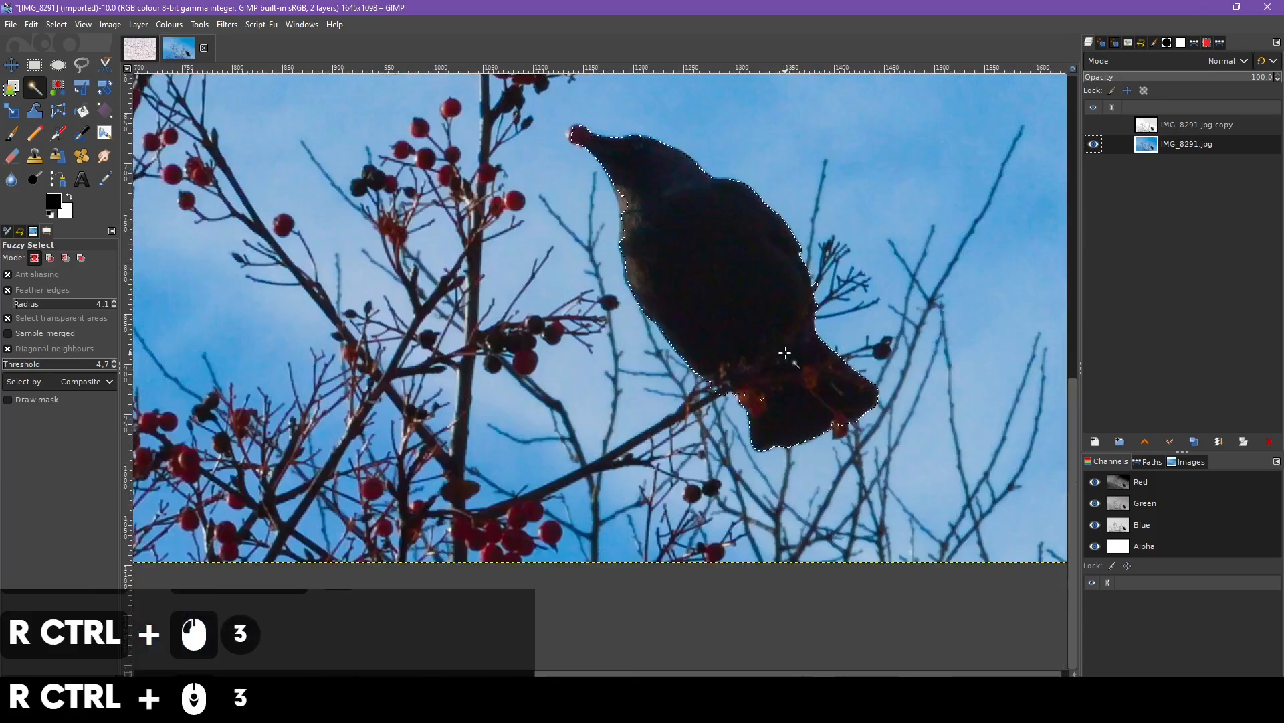
Delete the selected bird from the original layer, check the cut edge up close and undo the deletion
{"action": "scroll", "coordinate": [785, 352], "scroll_direction": "up", "scroll_amount": 3}
{"action": "key", "text": "Delete"}
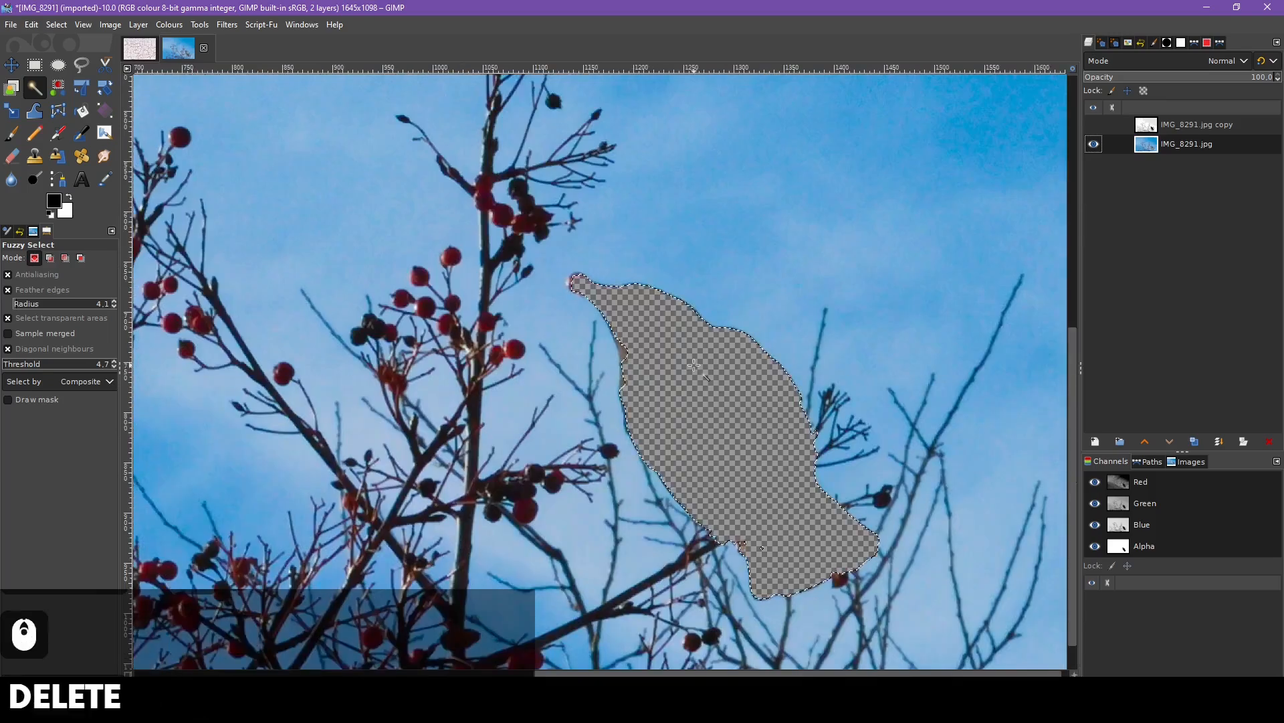
{"action": "scroll", "coordinate": [711, 354], "scroll_direction": "up", "scroll_amount": 3, "text": "ctrl"}
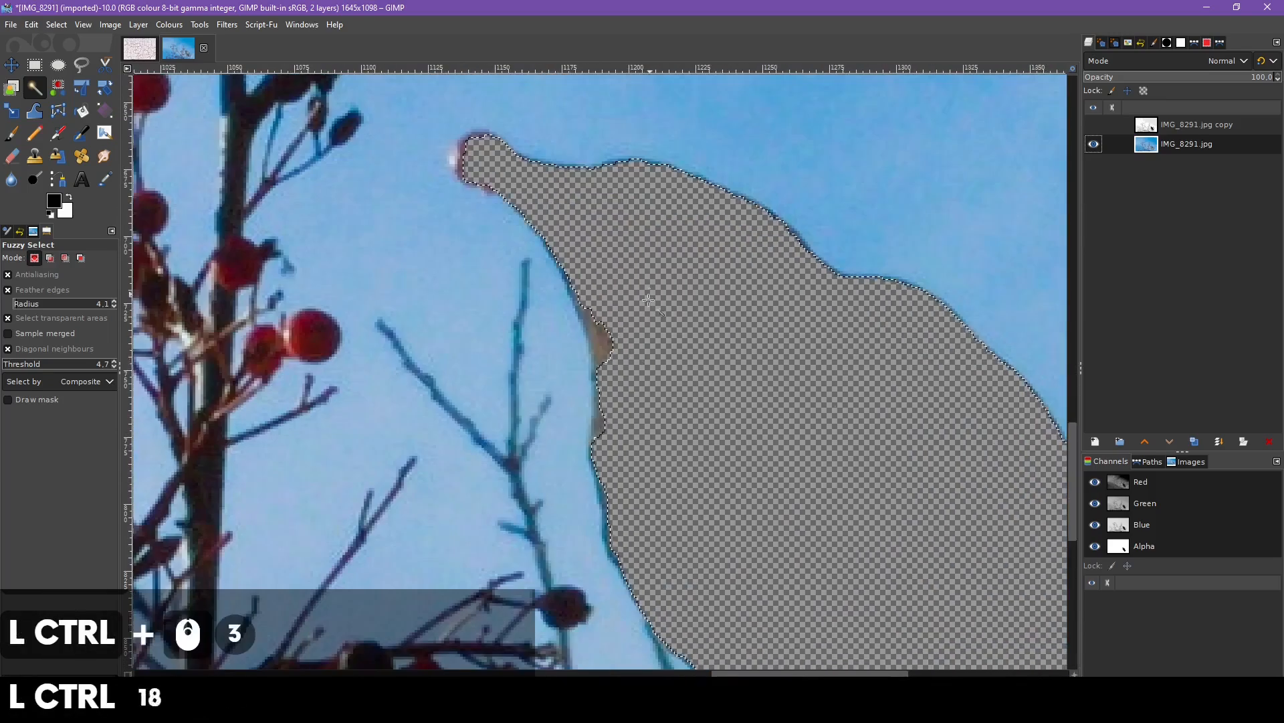
{"action": "key", "text": "ctrl+z"}
{"action": "scroll", "coordinate": [894, 317], "scroll_direction": "down", "scroll_amount": 2, "text": "ctrl"}
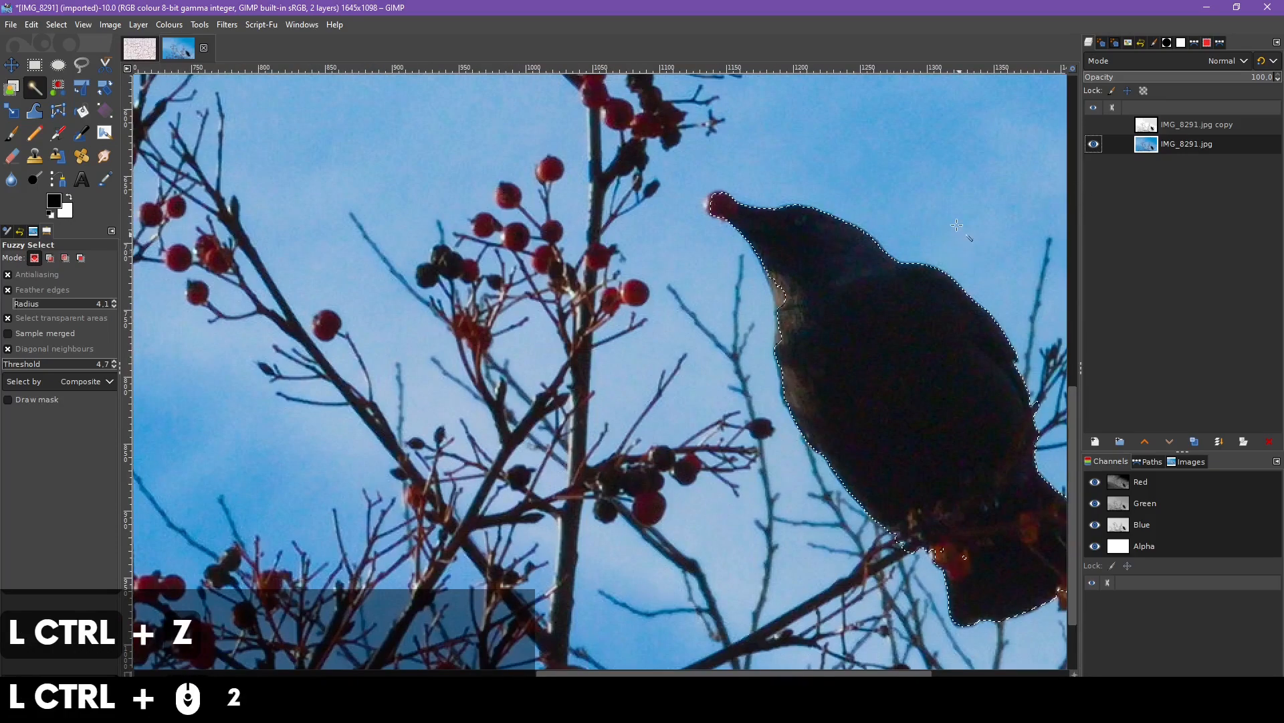
Try to fuzzy-select the bird directly on the original photo, adding further dark areas of its body and tail
{"action": "left_click", "coordinate": [893, 317]}
{"action": "left_click", "coordinate": [896, 374]}
{"action": "left_click", "coordinate": [903, 395], "text": "shift"}
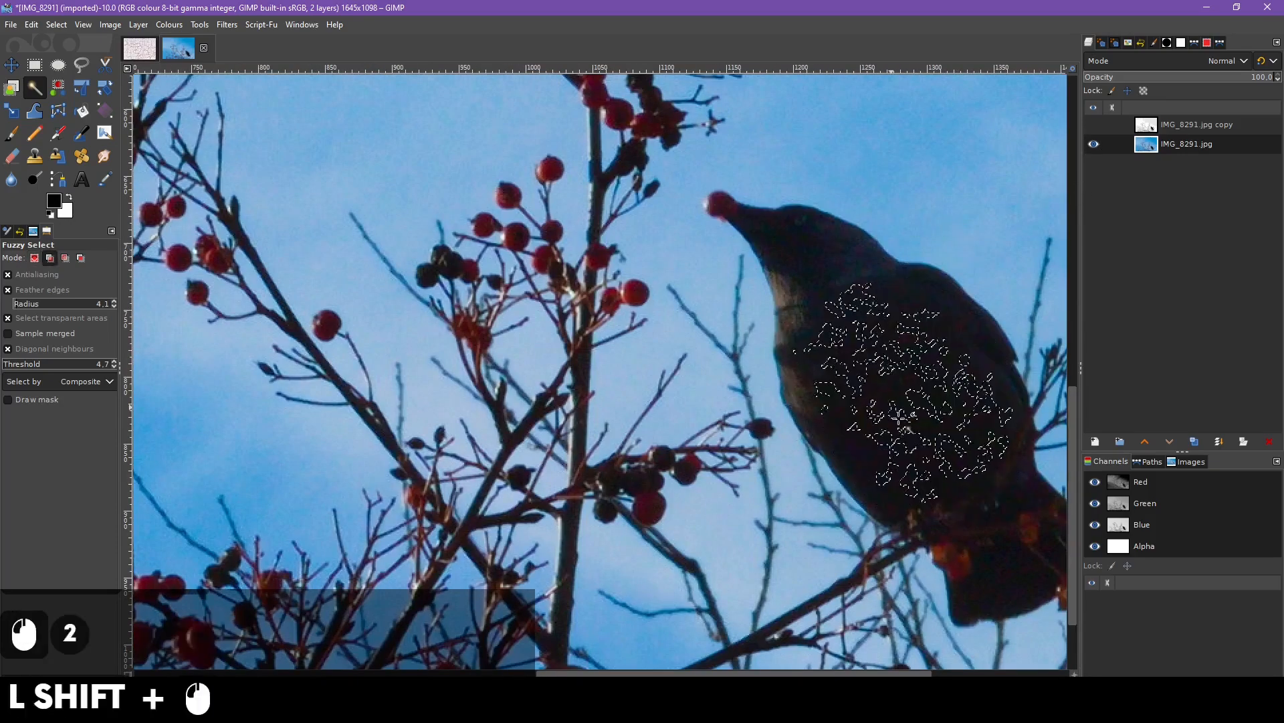
{"action": "left_click", "coordinate": [919, 425], "text": "shift"}
{"action": "left_click", "coordinate": [936, 445], "text": "shift"}
{"action": "left_click", "coordinate": [956, 478], "text": "shift"}
{"action": "left_click", "coordinate": [973, 498], "text": "shift"}
{"action": "left_click", "coordinate": [1004, 546], "text": "shift"}
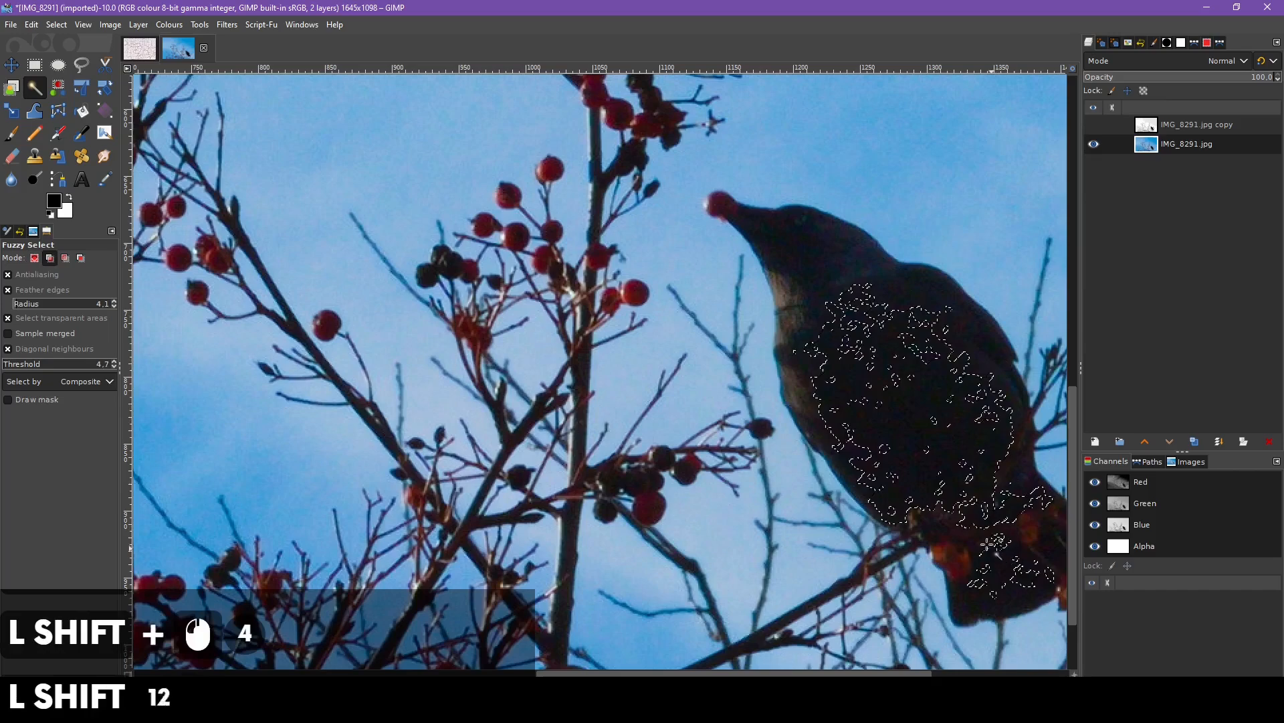
{"action": "left_click", "coordinate": [960, 483], "text": "shift"}
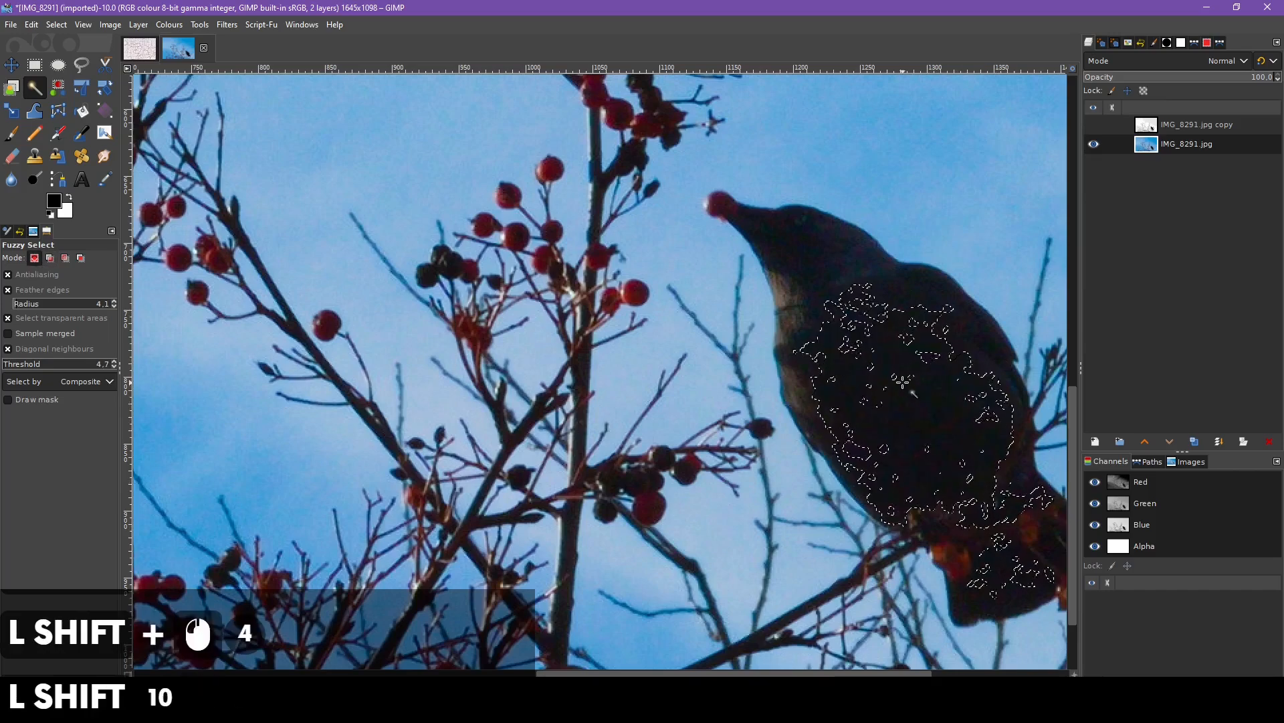
Show the layer copy again, make it active and fuzzy-select the black branches of the tree beside the bird
{"action": "scroll", "coordinate": [903, 382], "scroll_direction": "down", "scroll_amount": 3}
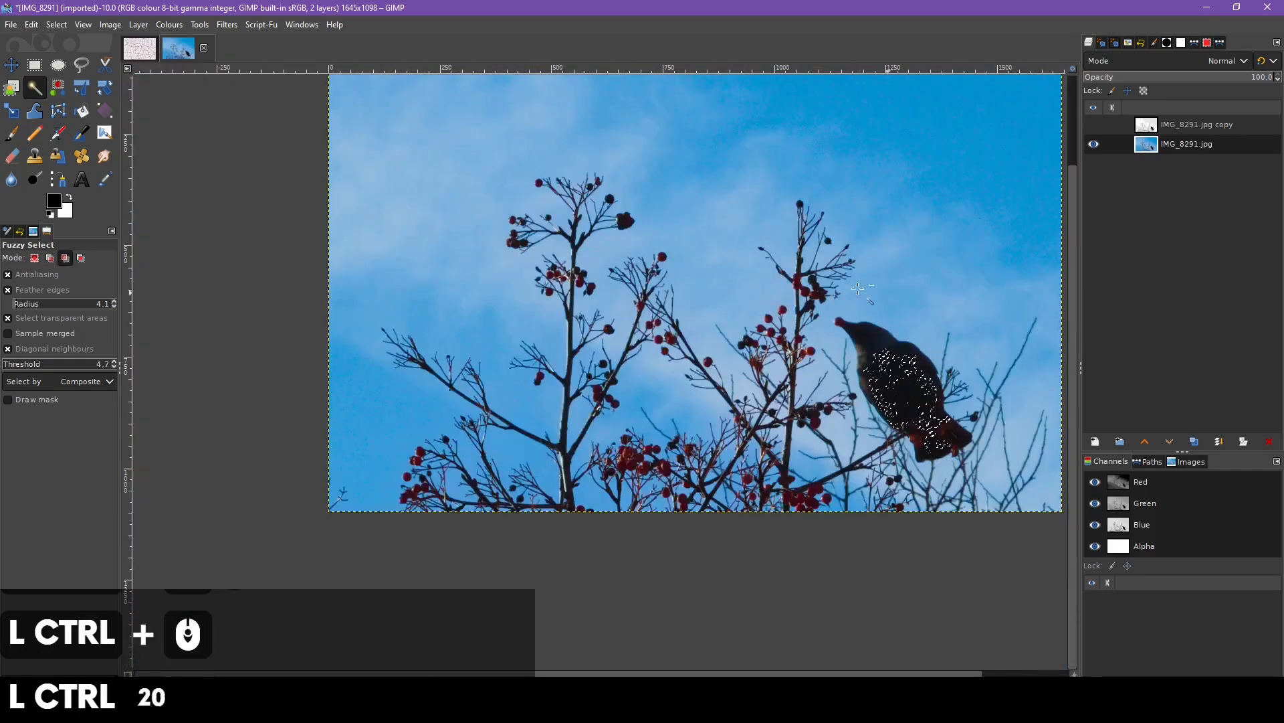
{"action": "left_click", "coordinate": [1094, 124]}
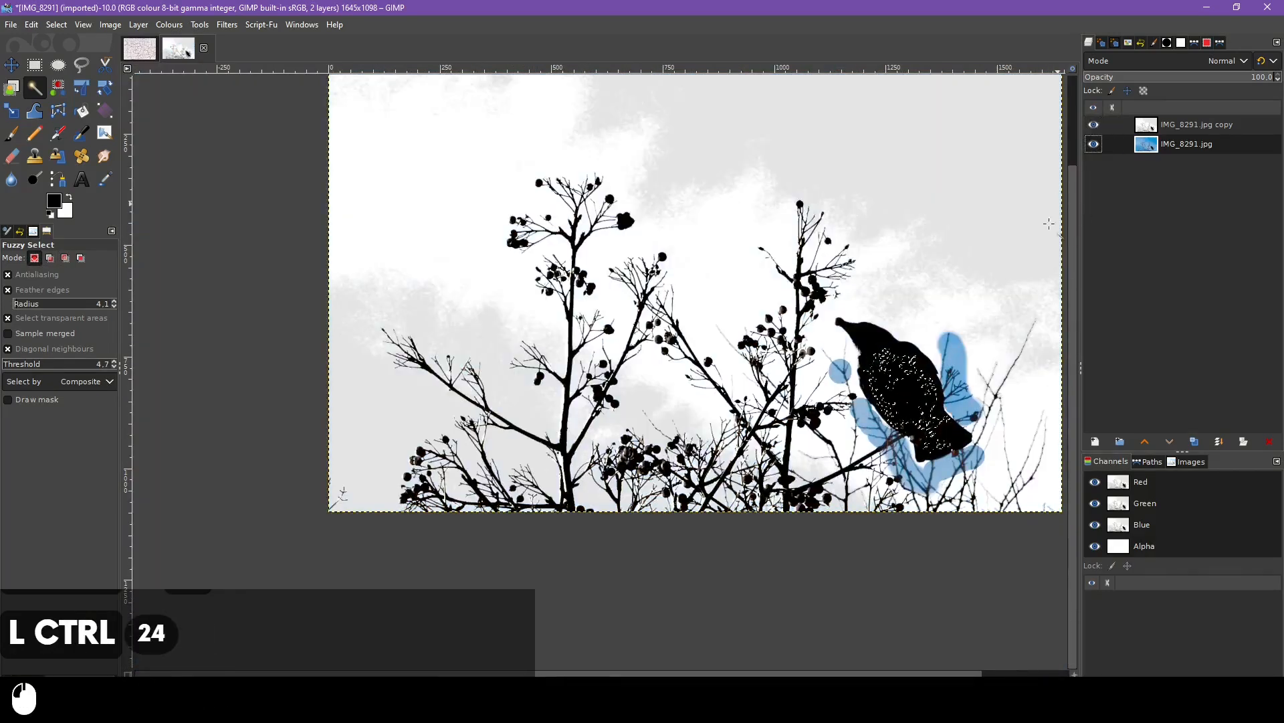
{"action": "scroll", "coordinate": [894, 380], "scroll_direction": "up", "scroll_amount": 3}
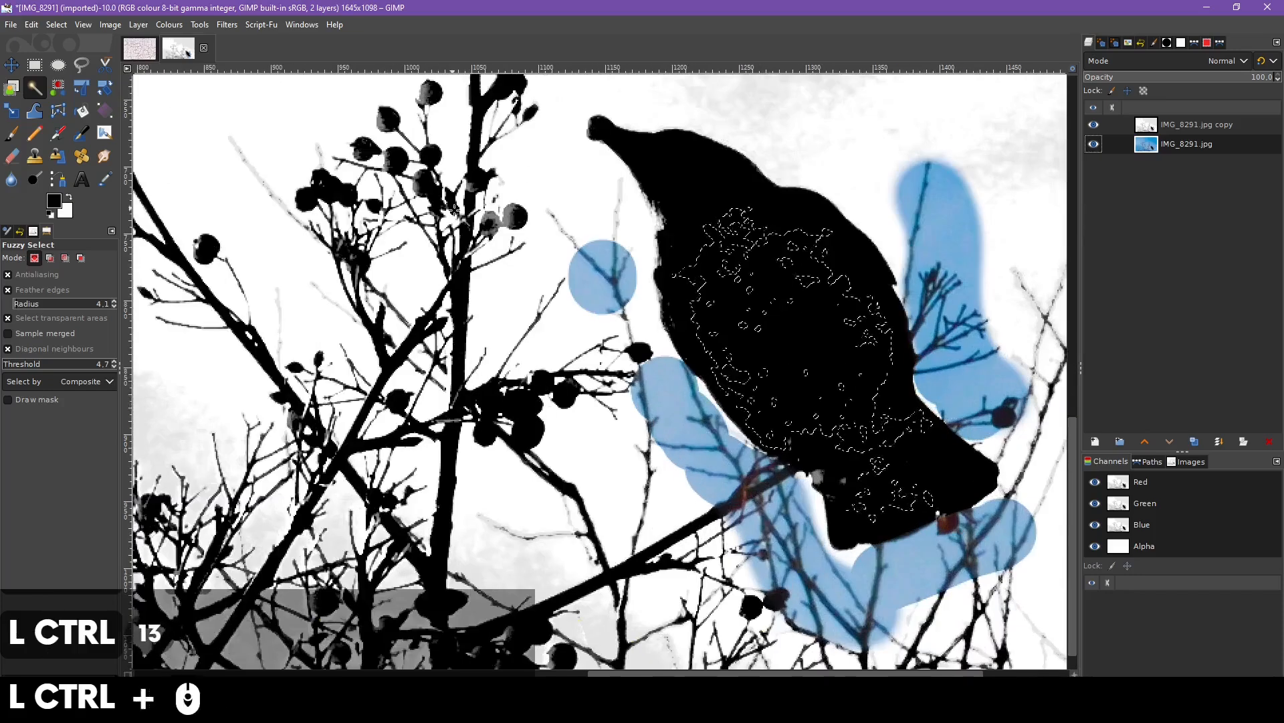
{"action": "scroll", "coordinate": [894, 380], "scroll_direction": "down", "scroll_amount": 2}
{"action": "scroll", "coordinate": [416, 154], "scroll_direction": "up", "scroll_amount": 2}
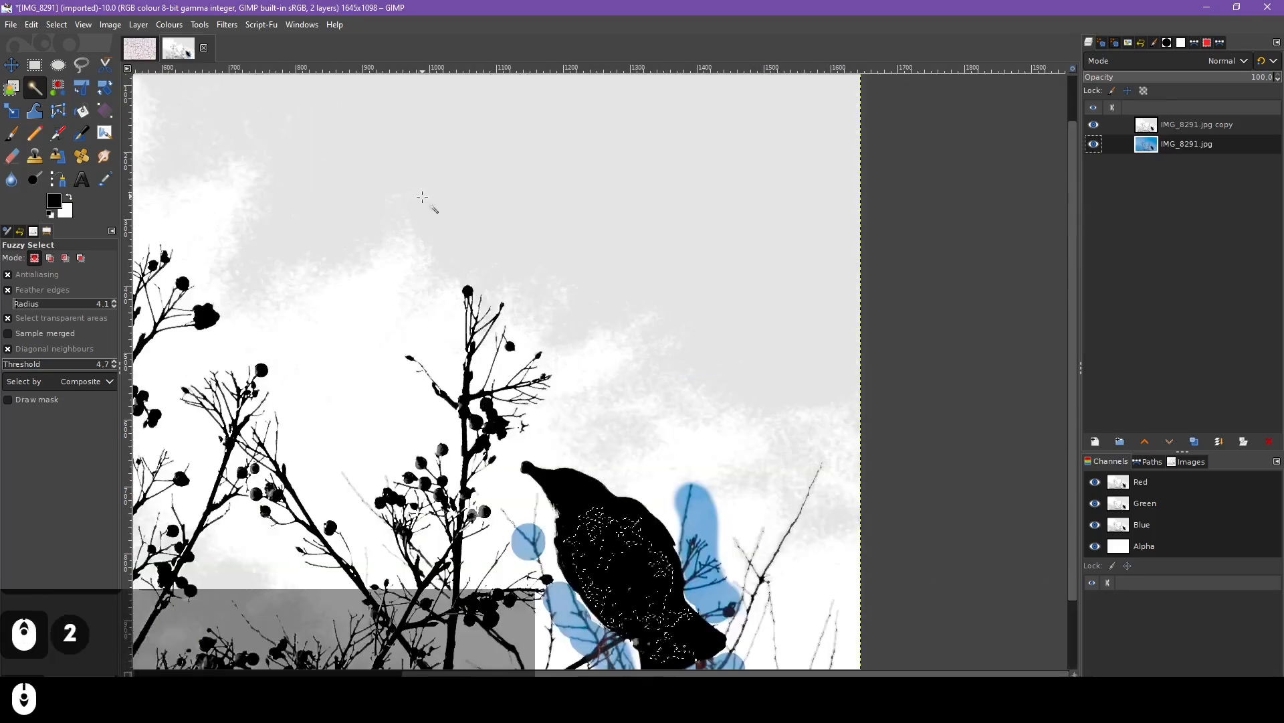
{"action": "scroll", "coordinate": [422, 200], "scroll_direction": "down", "scroll_amount": 1}
{"action": "left_click", "coordinate": [465, 319]}
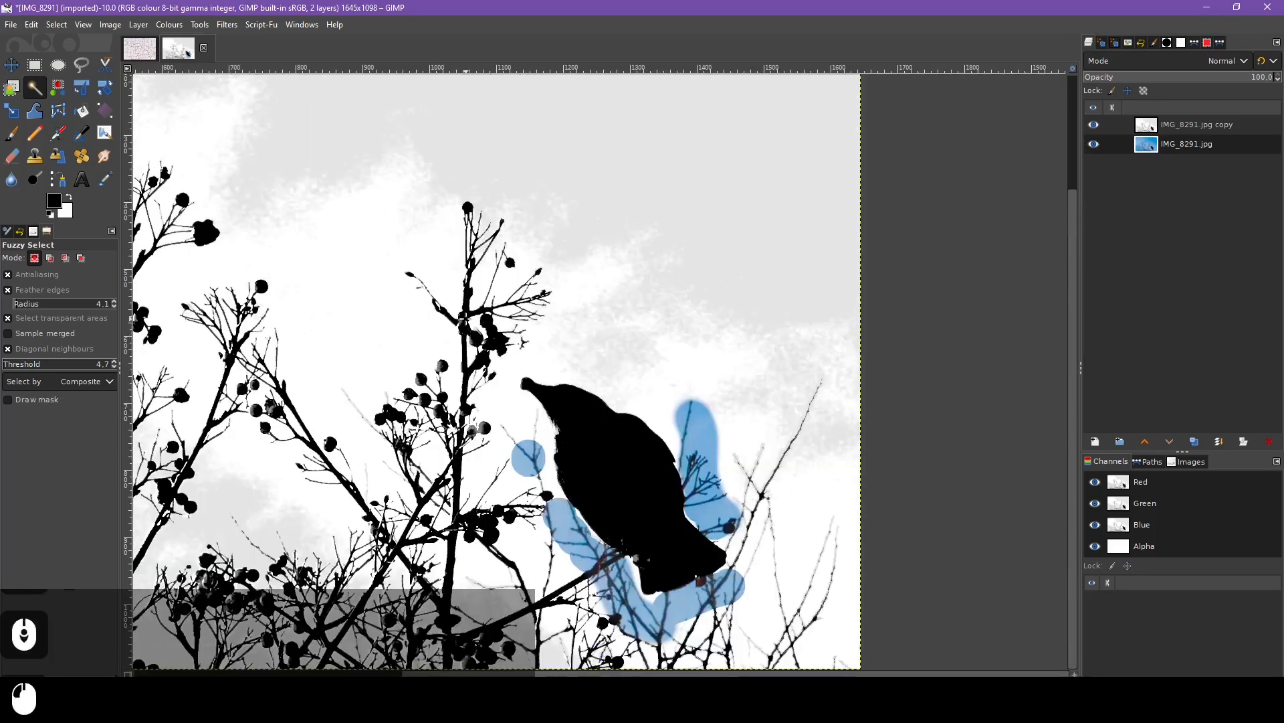
{"action": "scroll", "coordinate": [466, 330], "scroll_direction": "up", "scroll_amount": 3}
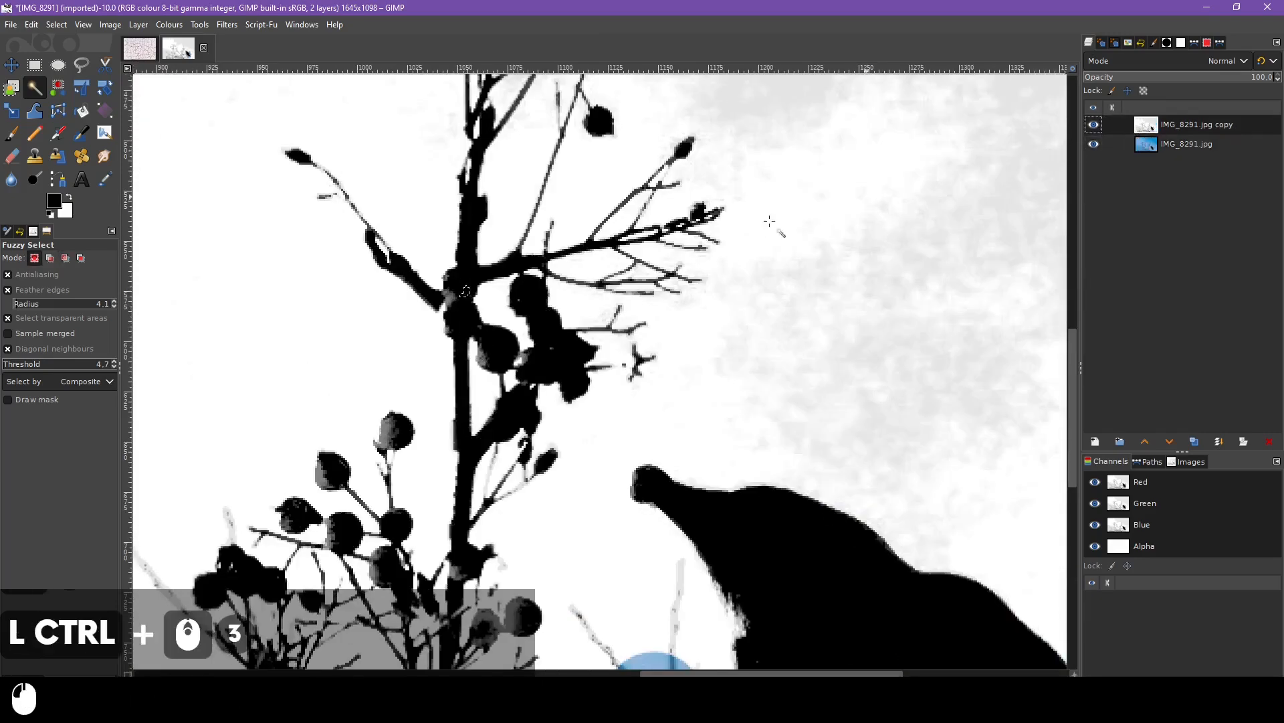
{"action": "scroll", "coordinate": [458, 320], "scroll_direction": "down", "scroll_amount": 3}
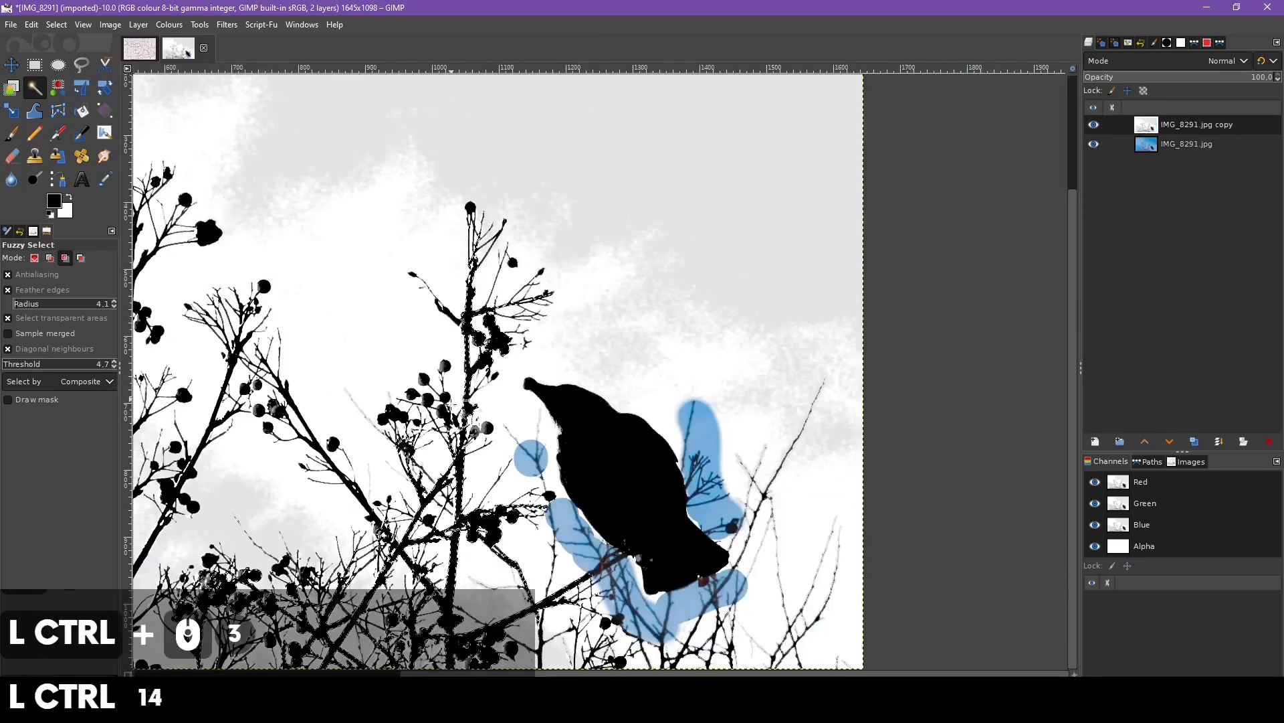
Delete the selected branches from the layer copy and undo that deletion
{"action": "key", "text": "Delete"}
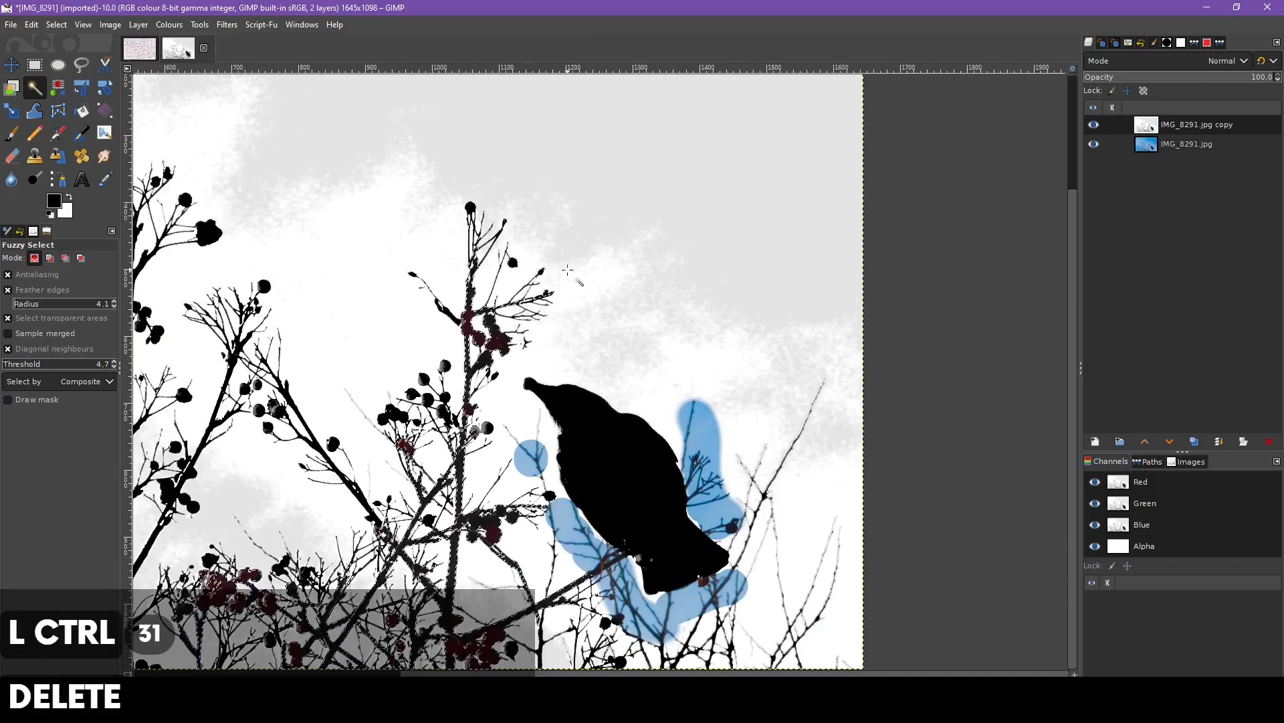
{"action": "key", "text": "ctrl+z"}
{"action": "left_click", "coordinate": [199, 25]}
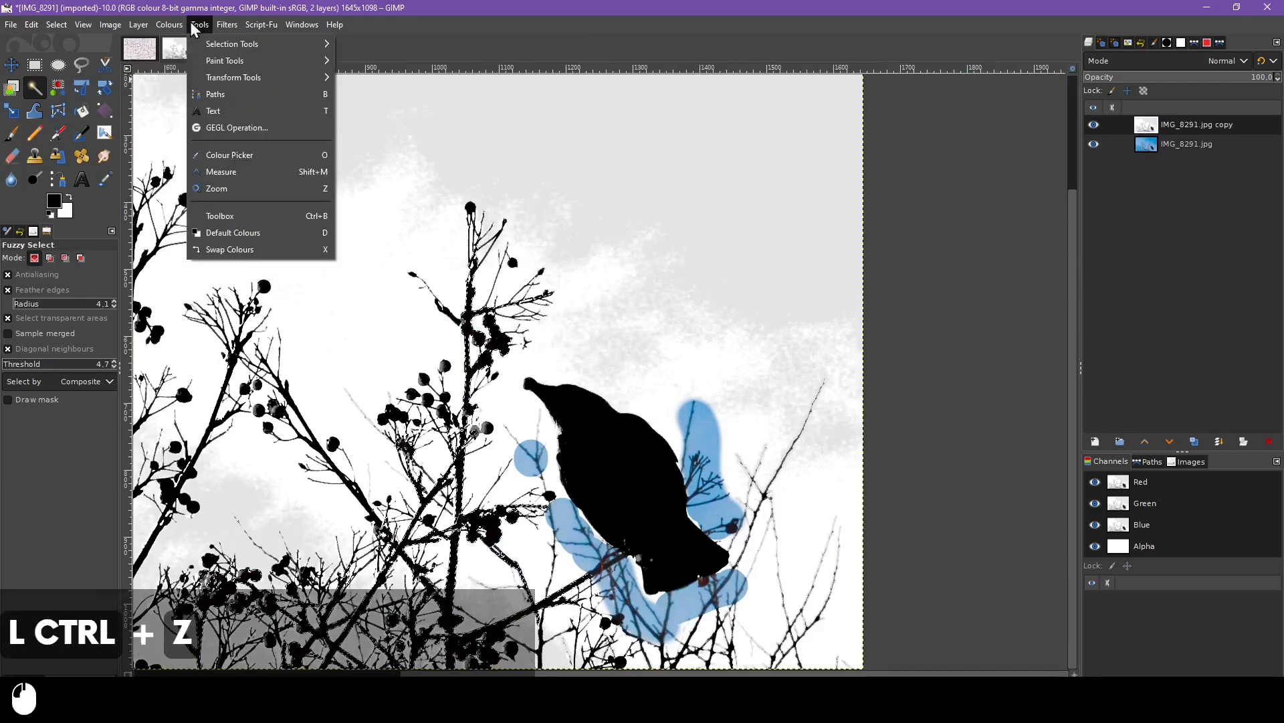
{"action": "mouse_move", "coordinate": [174, 24]}
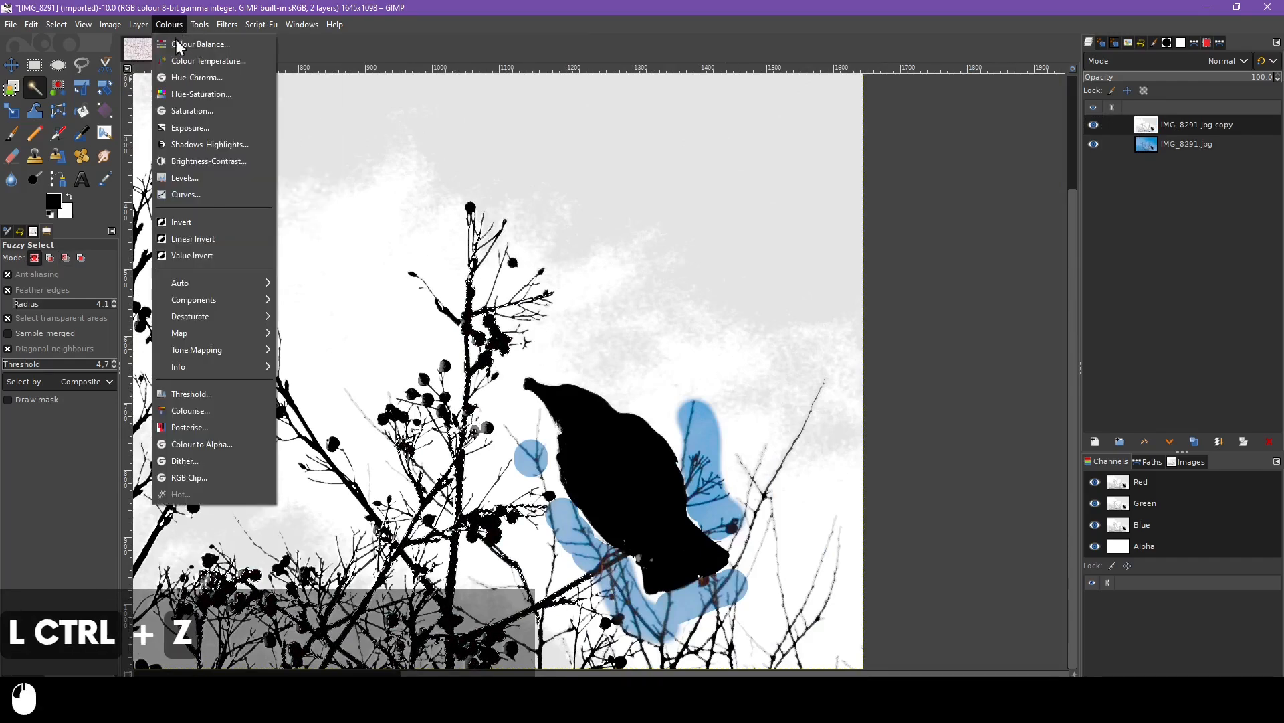
Hide the layer copy and make the original IMG_8291.jpg layer active, keeping the branch selection
{"action": "left_click", "coordinate": [1147, 151]}
{"action": "left_click", "coordinate": [1095, 125]}
{"action": "left_click", "coordinate": [1151, 154]}
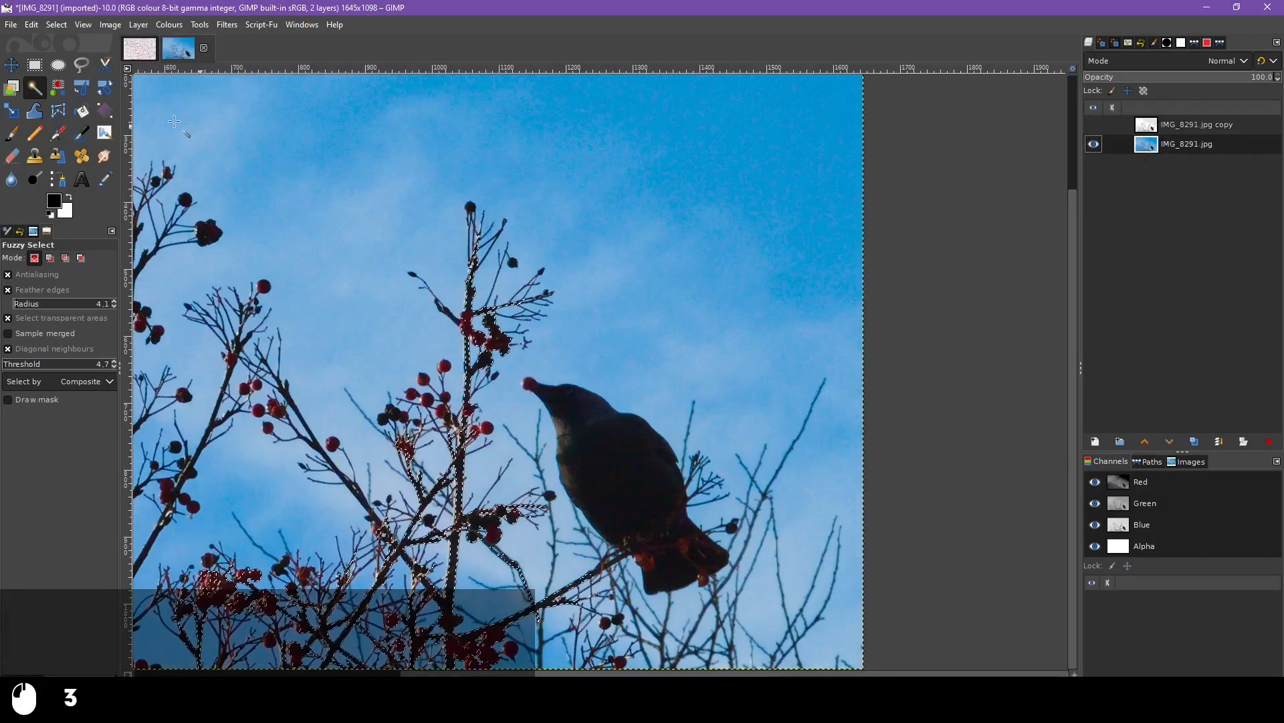
Darken the selected branches with the Exposure adjustment, setting Black level to 0.062 and Exposure to -4.709
{"action": "left_click", "coordinate": [199, 24]}
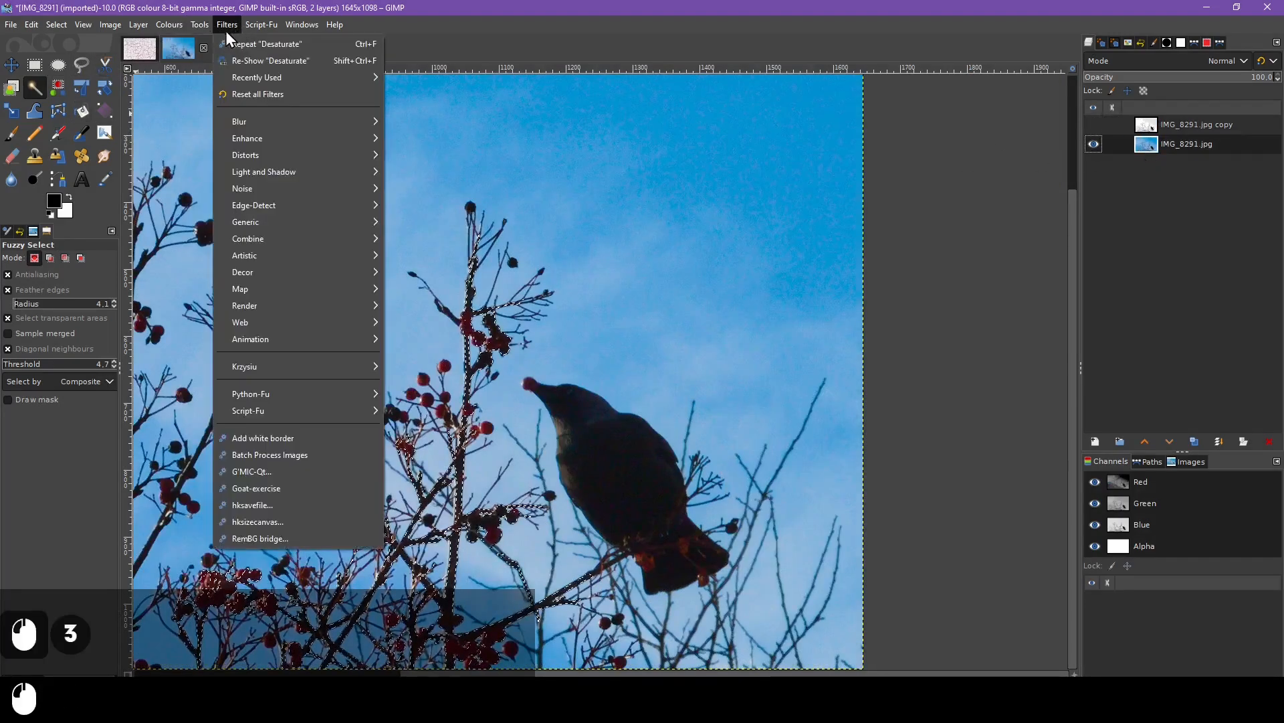
{"action": "mouse_move", "coordinate": [166, 27]}
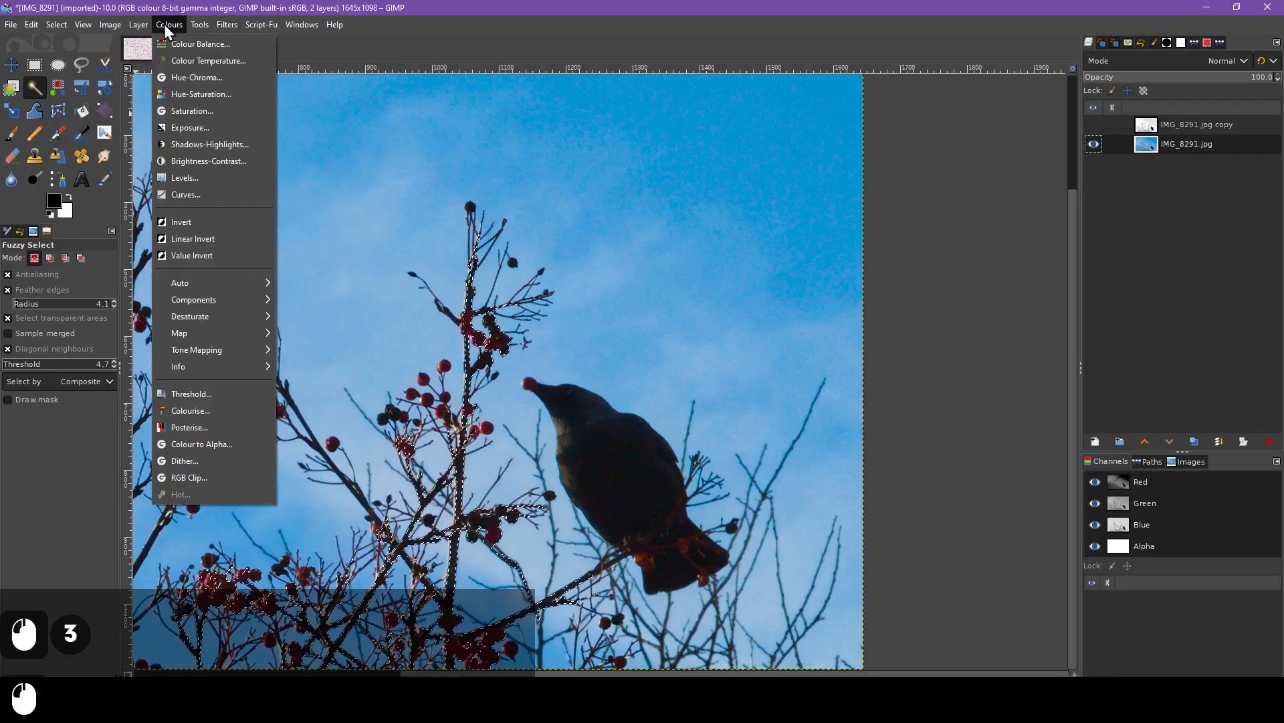
{"action": "left_click", "coordinate": [187, 126]}
{"action": "left_click_drag", "start_coordinate": [970, 410], "coordinate": [994, 412]}
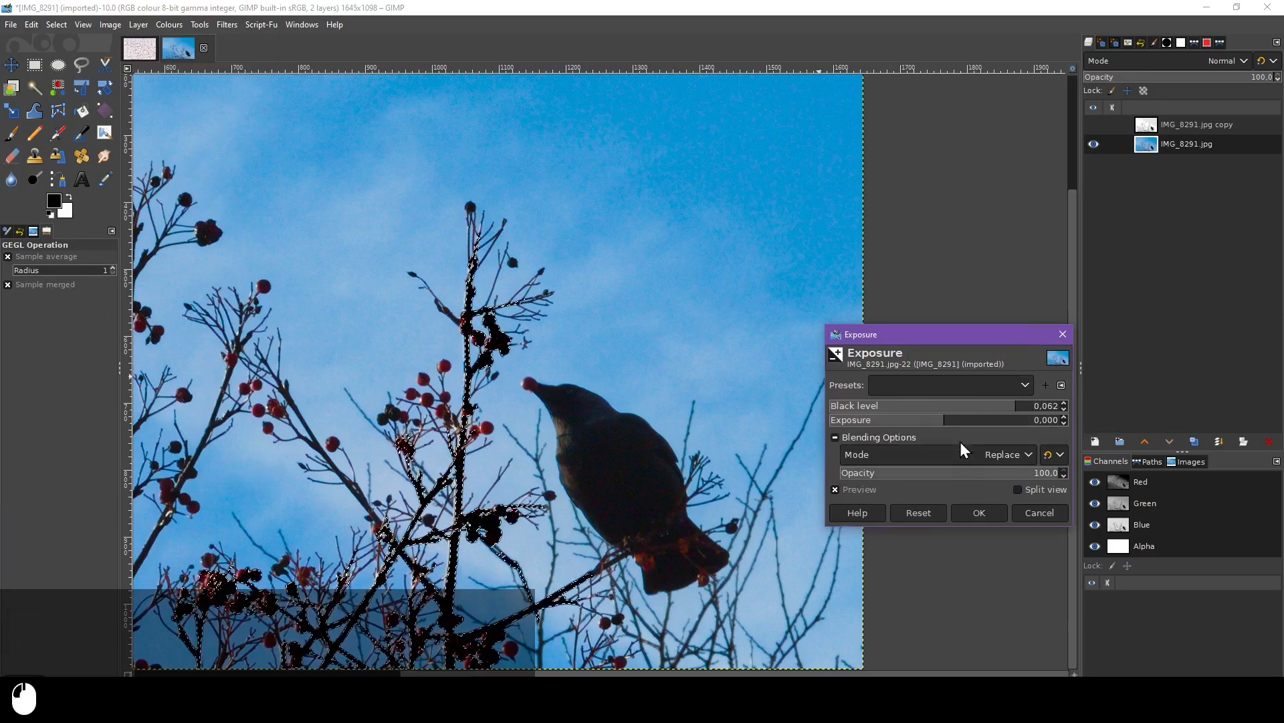
{"action": "left_click_drag", "start_coordinate": [947, 425], "coordinate": [891, 426]}
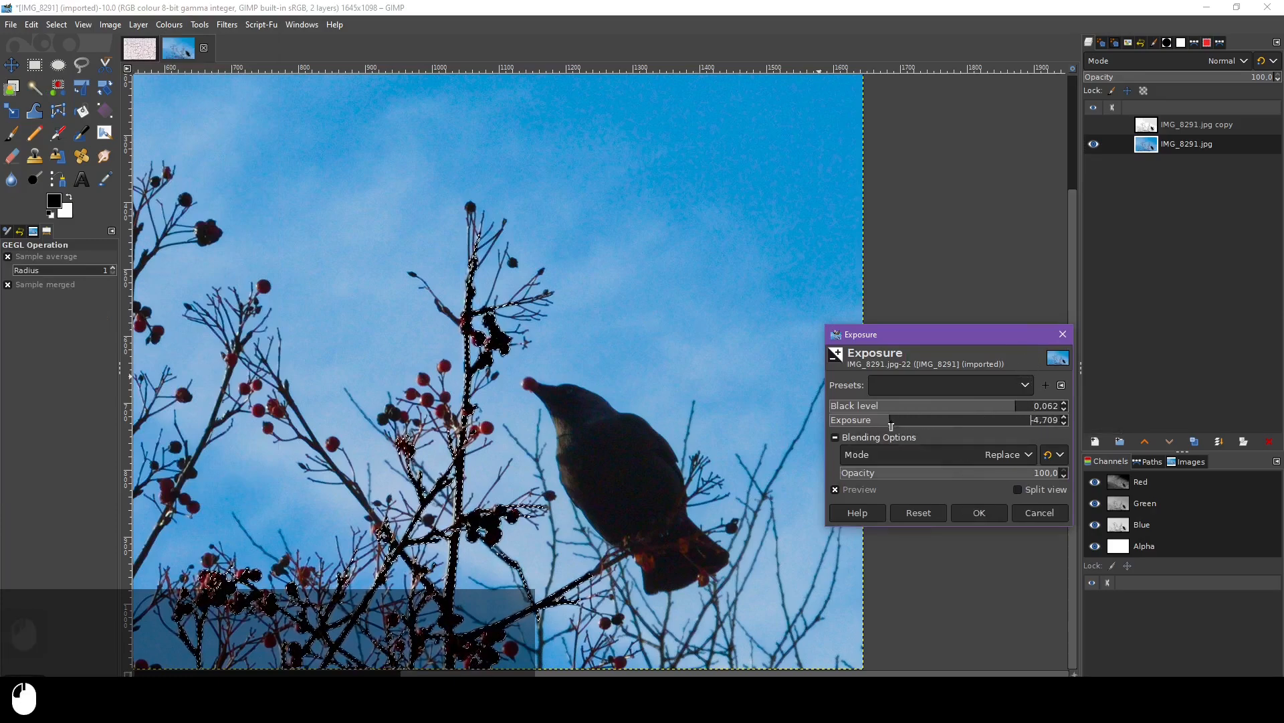
{"action": "left_click", "coordinate": [980, 511]}
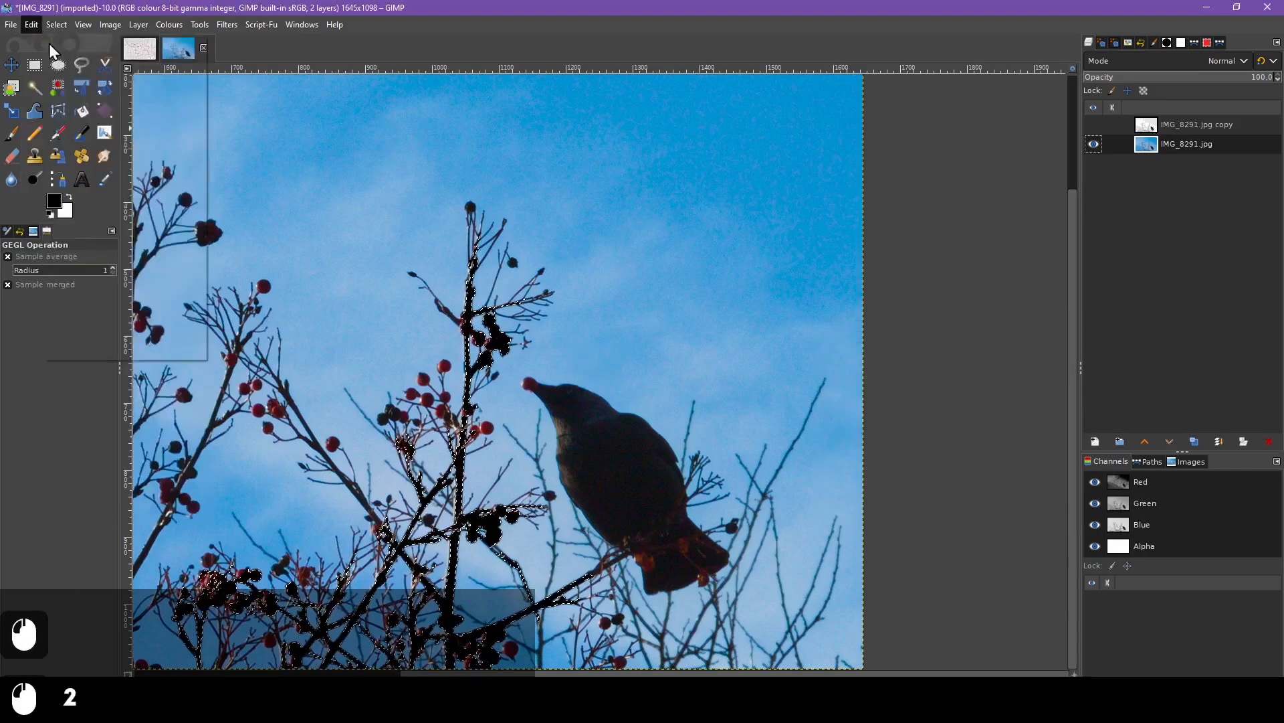
Clear the branch selection, and undo and redo the exposure change to compare the branches before and after
{"action": "left_click", "coordinate": [53, 25]}
{"action": "left_click", "coordinate": [63, 60]}
{"action": "scroll", "coordinate": [466, 328], "scroll_direction": "up", "scroll_amount": 3, "text": "ctrl"}
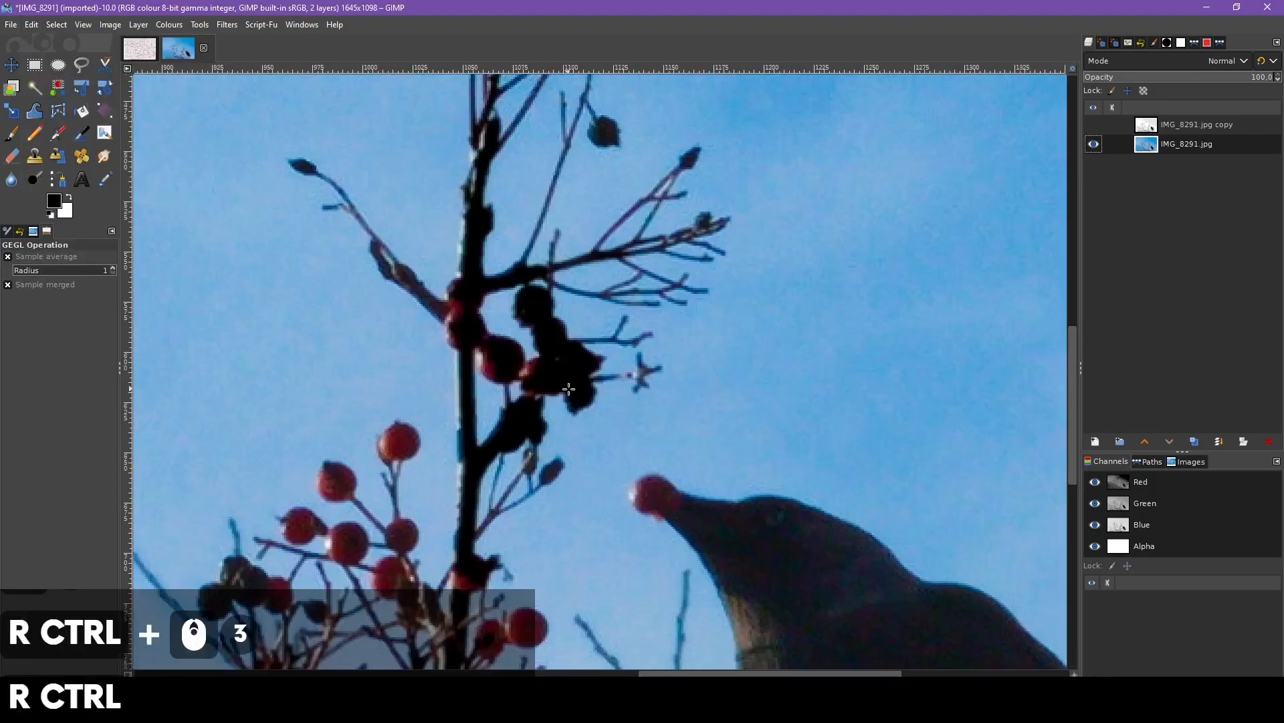
{"action": "key", "text": "ctrl+z"}
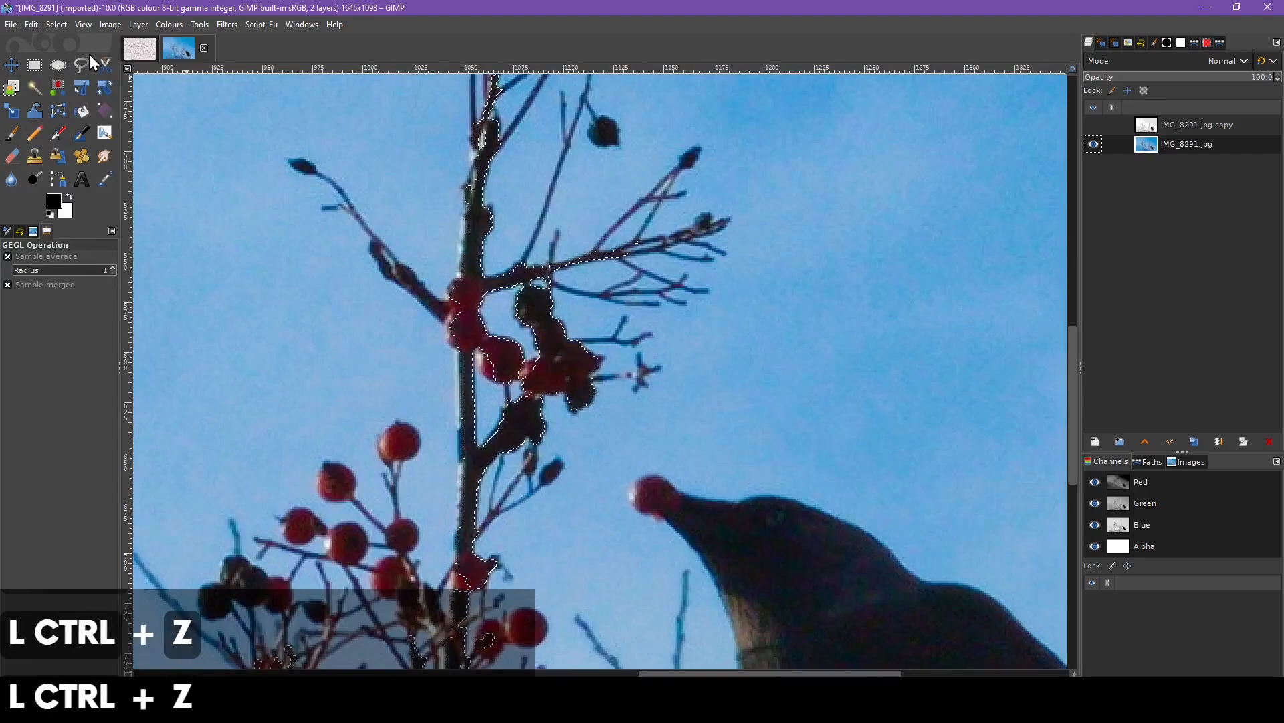
{"action": "key", "text": "ctrl+y"}
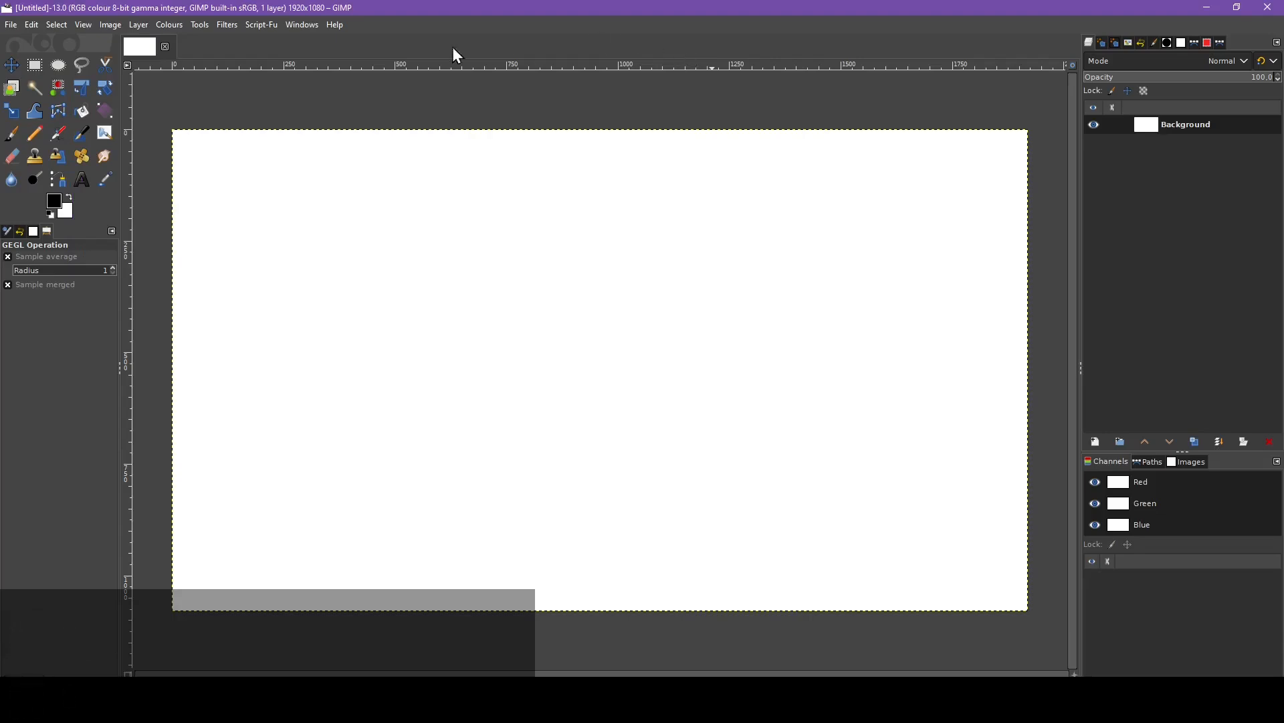
Render Difference Clouds noise on the white Background layer of the 1920x1080 image
{"action": "left_click", "coordinate": [200, 26]}
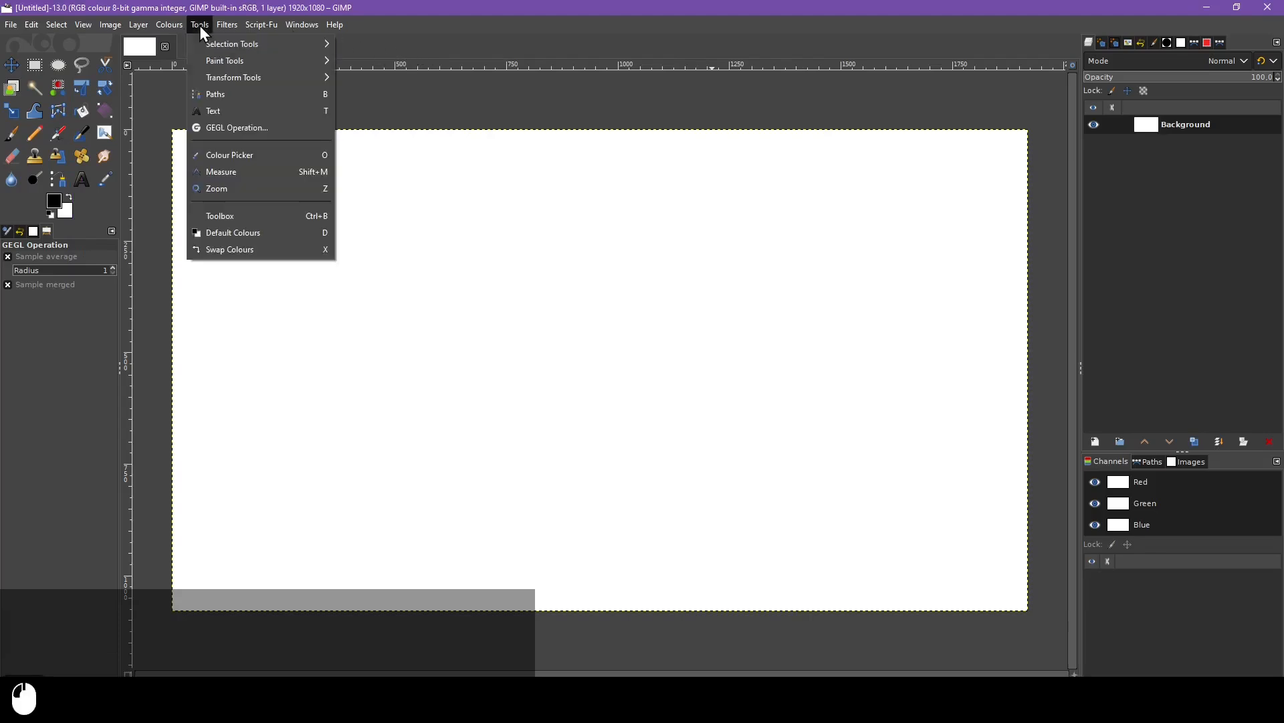
{"action": "mouse_move", "coordinate": [226, 25]}
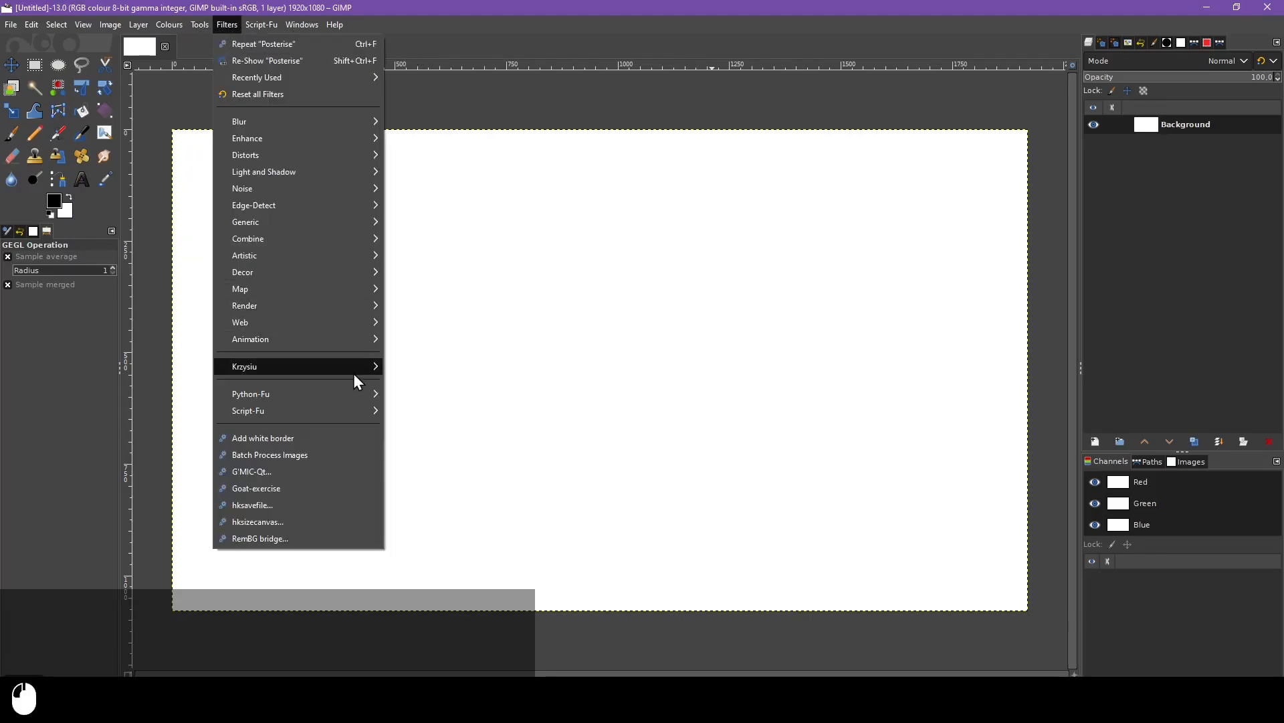
{"action": "mouse_move", "coordinate": [339, 311]}
{"action": "mouse_move", "coordinate": [452, 329]}
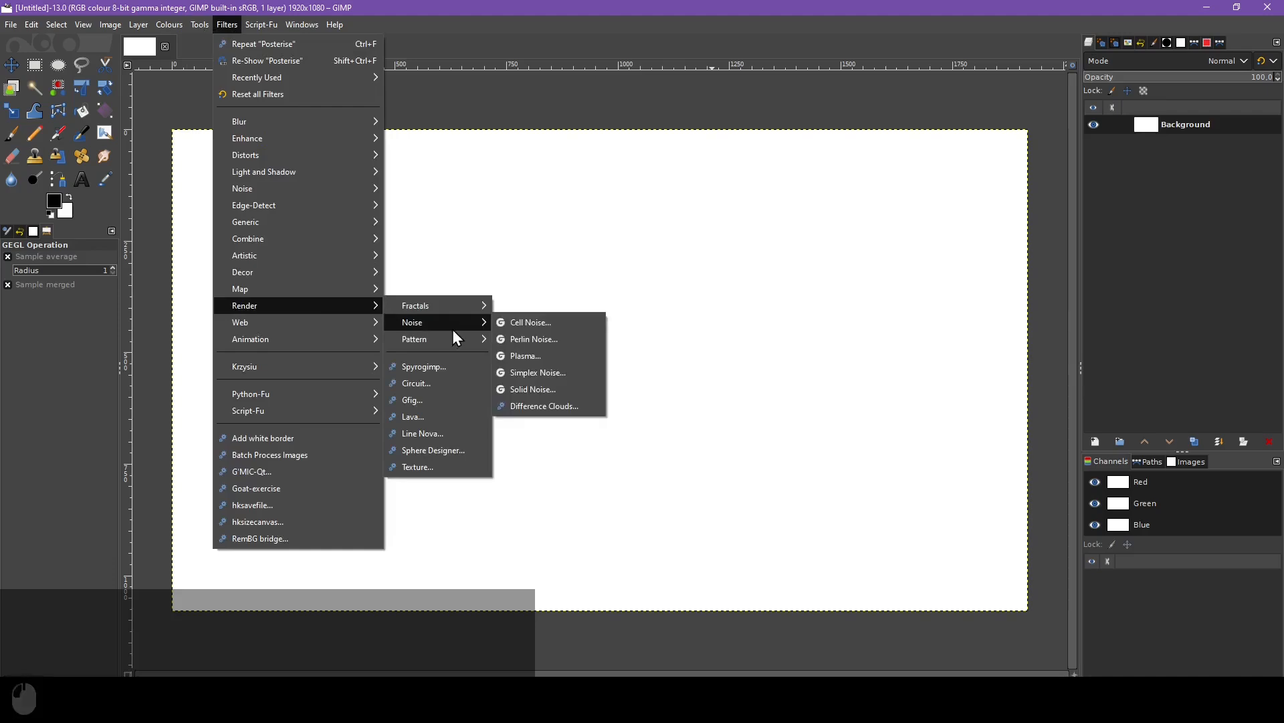
{"action": "left_click", "coordinate": [543, 401]}
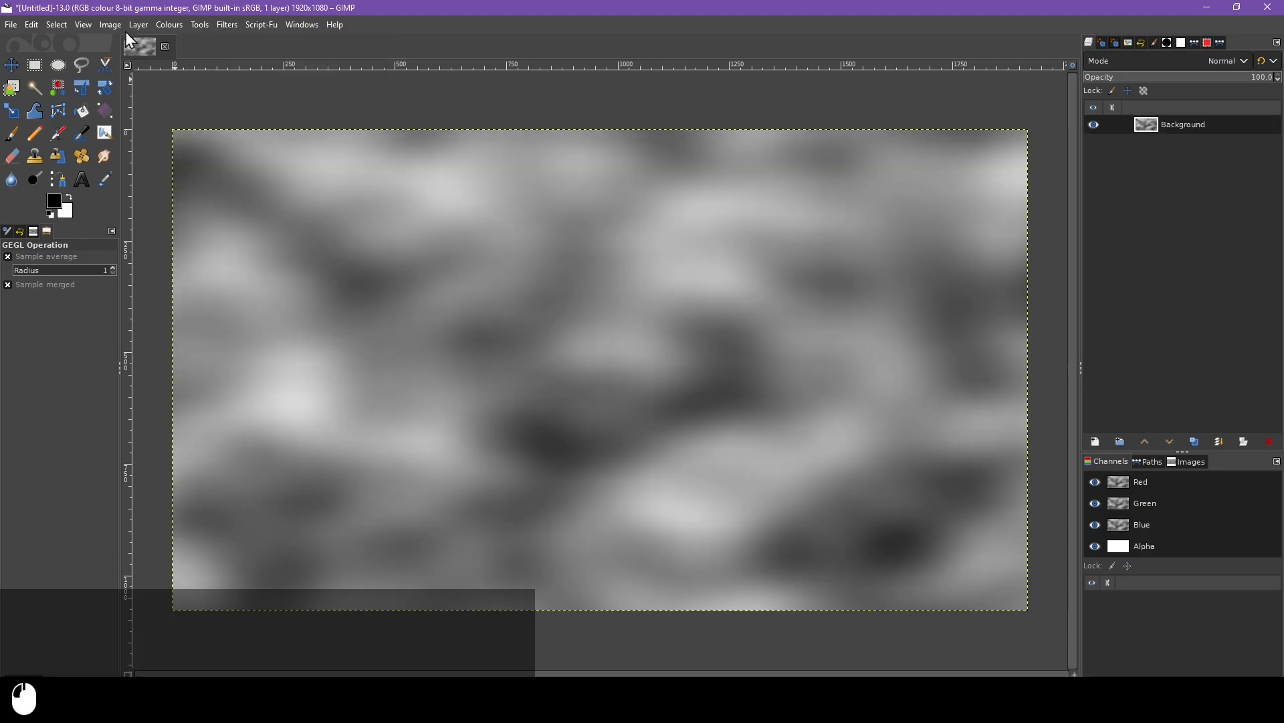
Posterise the rendered clouds with 5 posterise levels
{"action": "left_click", "coordinate": [168, 25]}
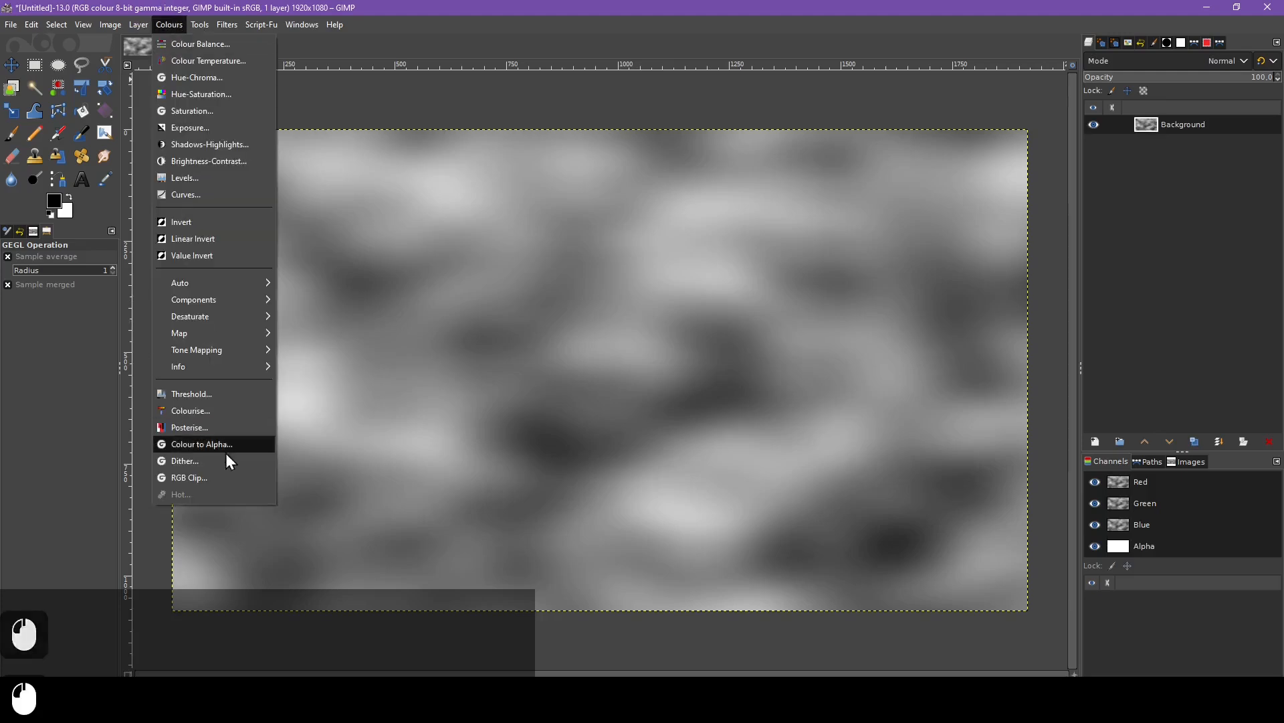
{"action": "left_click", "coordinate": [222, 430]}
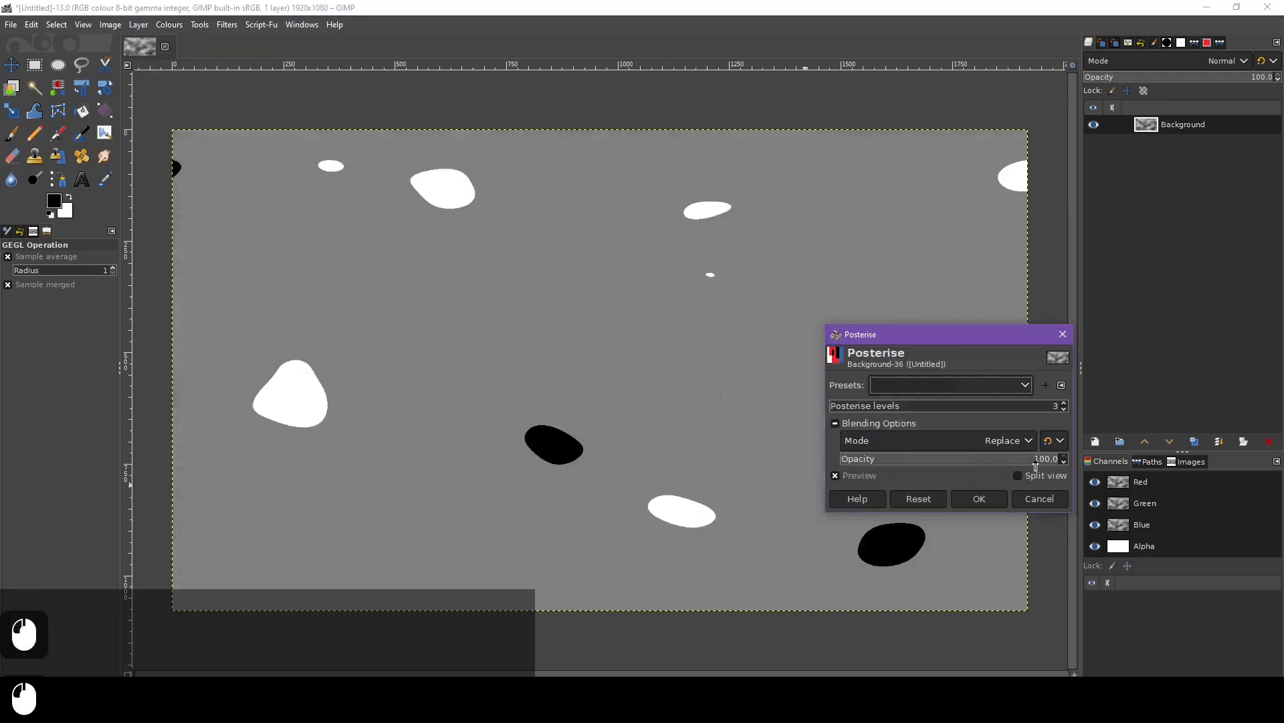
{"action": "scroll", "coordinate": [928, 411], "scroll_direction": "down", "scroll_amount": 1}
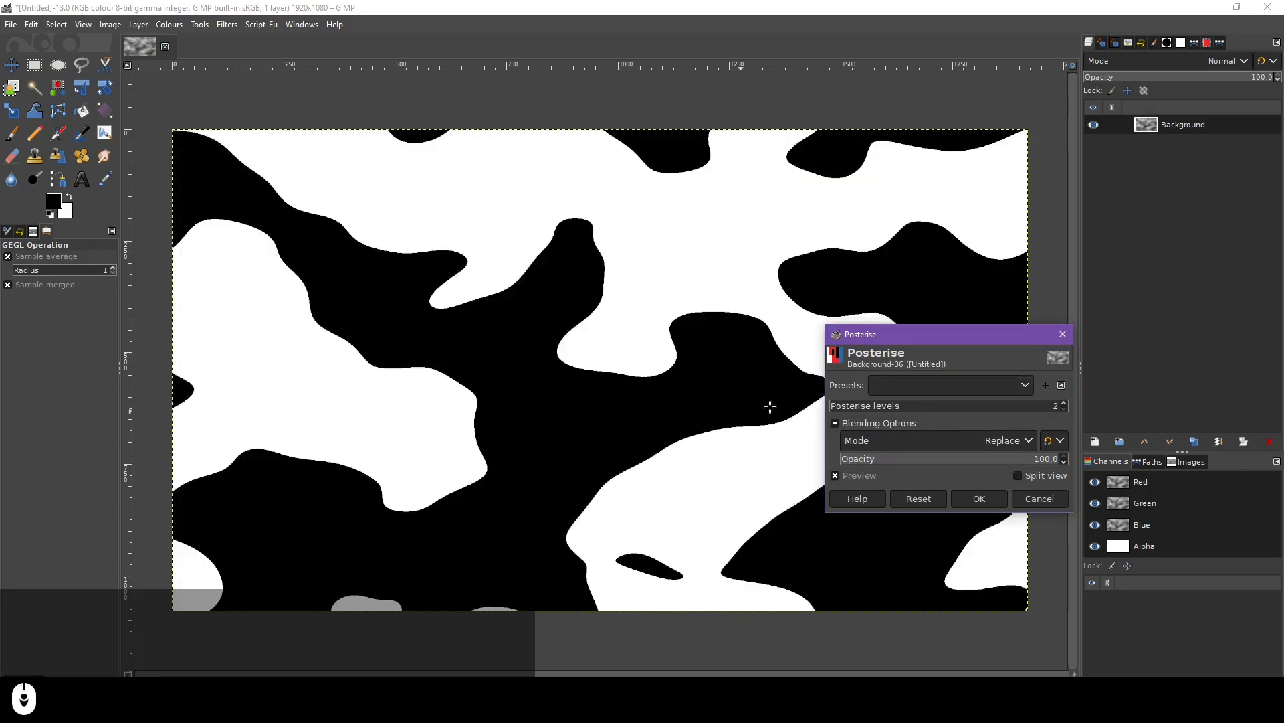
{"action": "scroll", "coordinate": [900, 408], "scroll_direction": "up", "scroll_amount": 2}
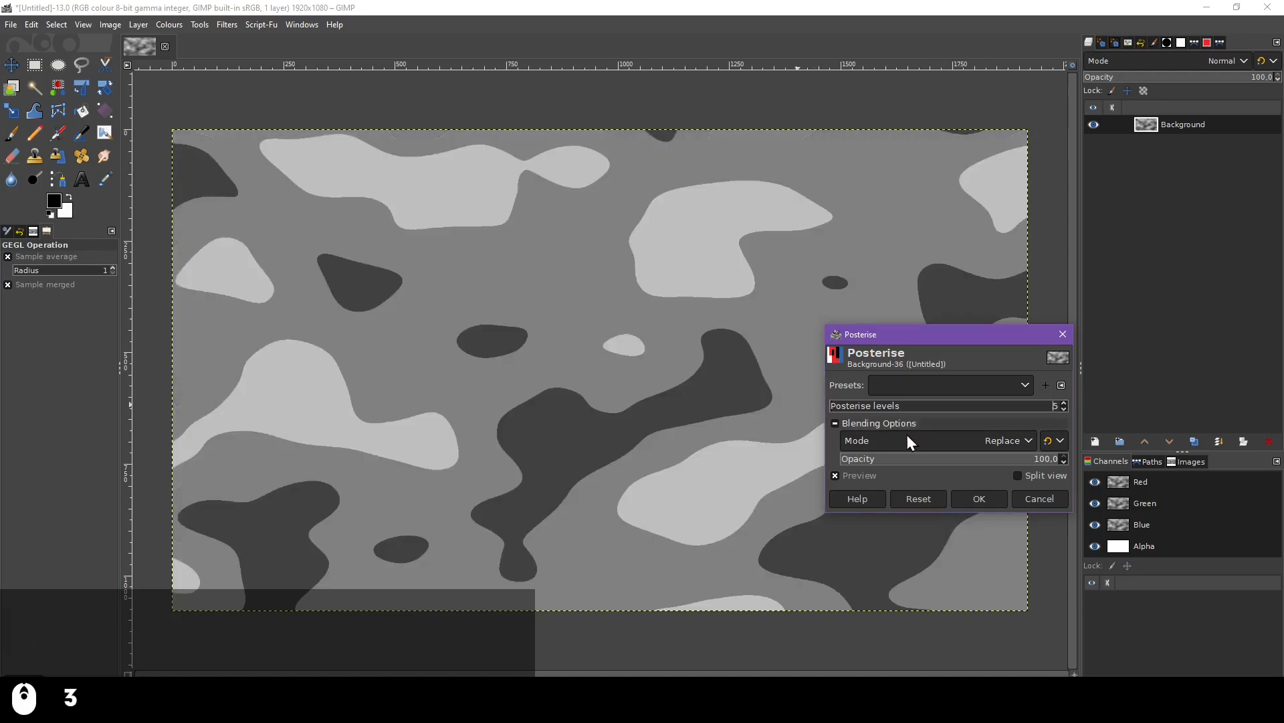
{"action": "left_click", "coordinate": [982, 499]}
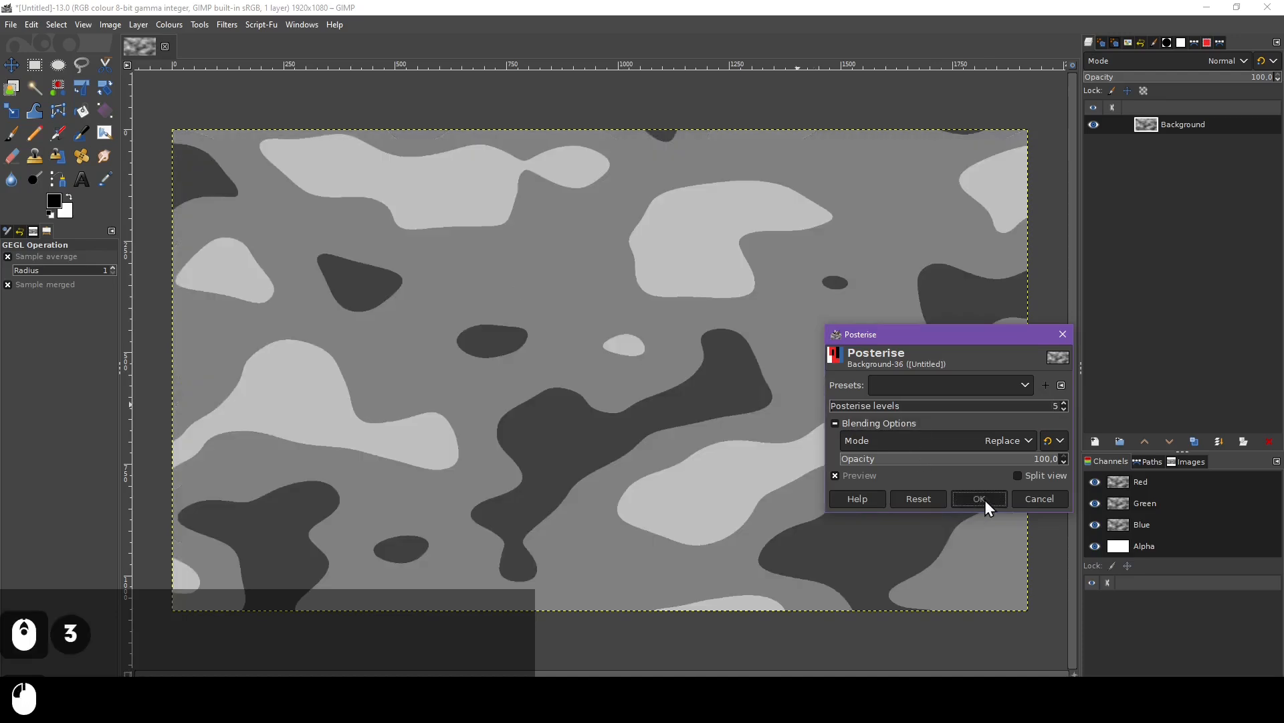
Colourise the posterised pattern dark olive green with Hue 0.2093, Saturation 0.2471 and Lightness -0.488
{"action": "left_click", "coordinate": [169, 24]}
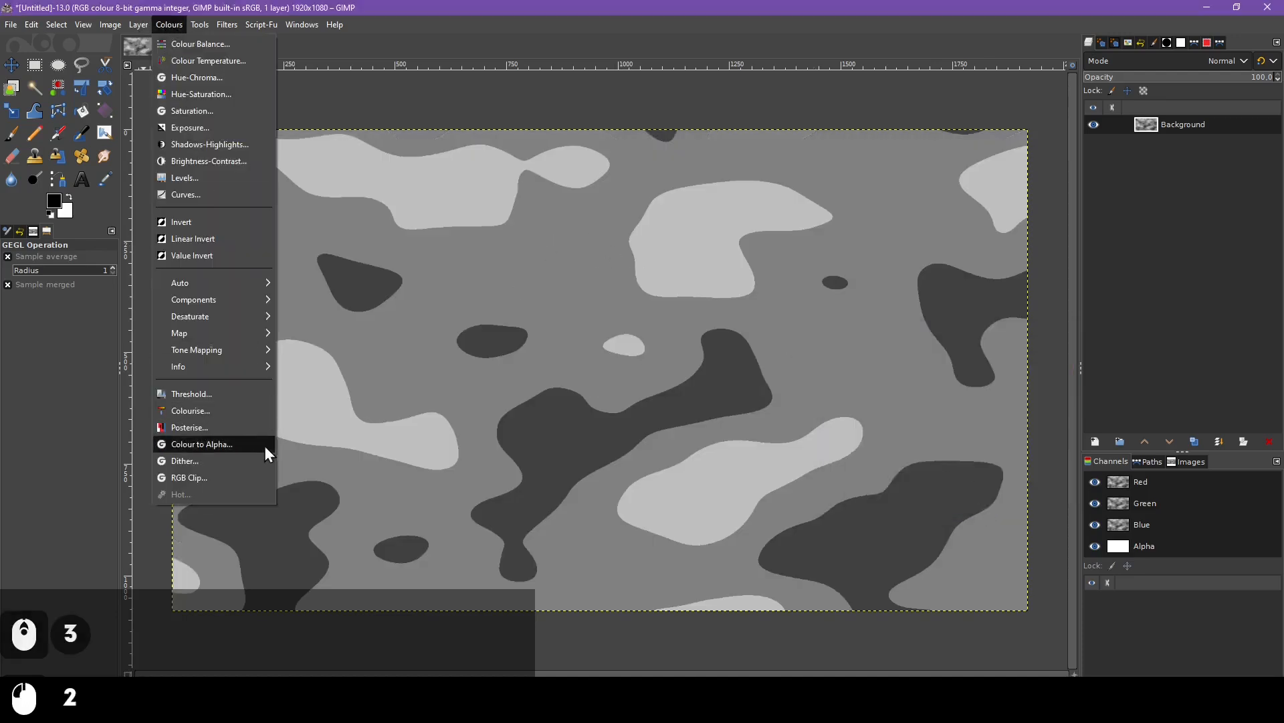
{"action": "left_click", "coordinate": [265, 416]}
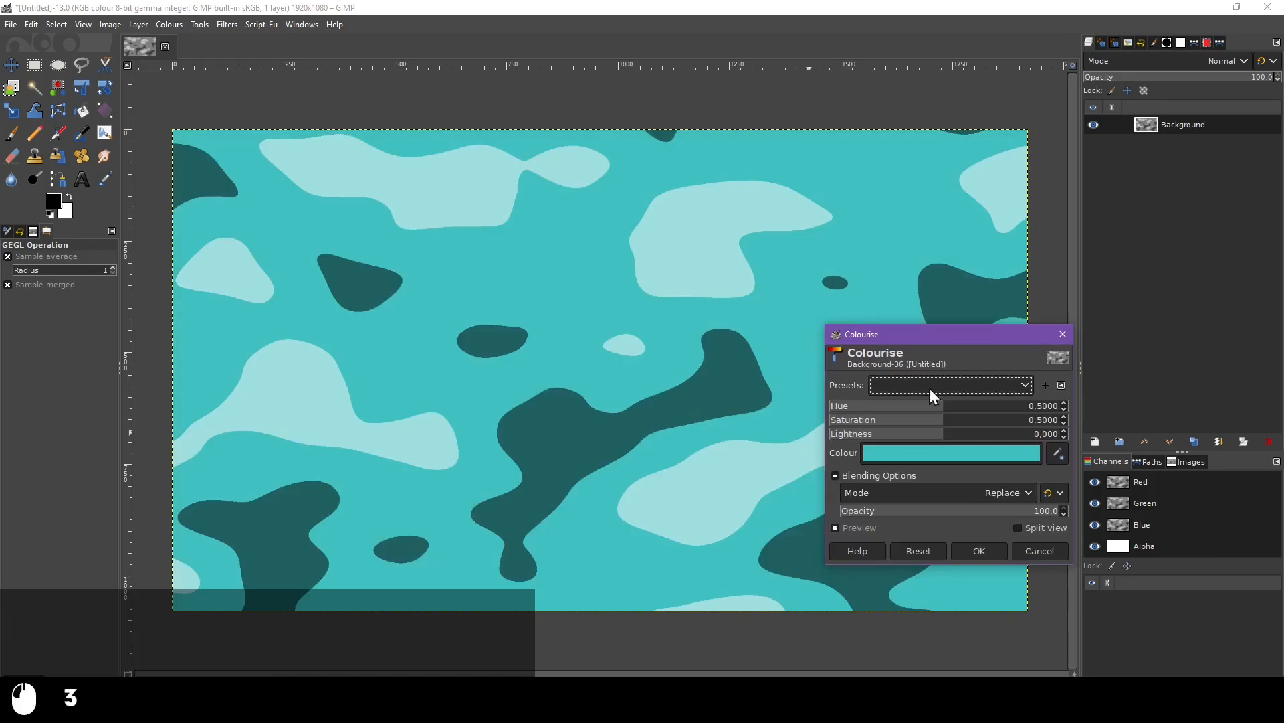
{"action": "left_click_drag", "start_coordinate": [899, 405], "coordinate": [884, 403]}
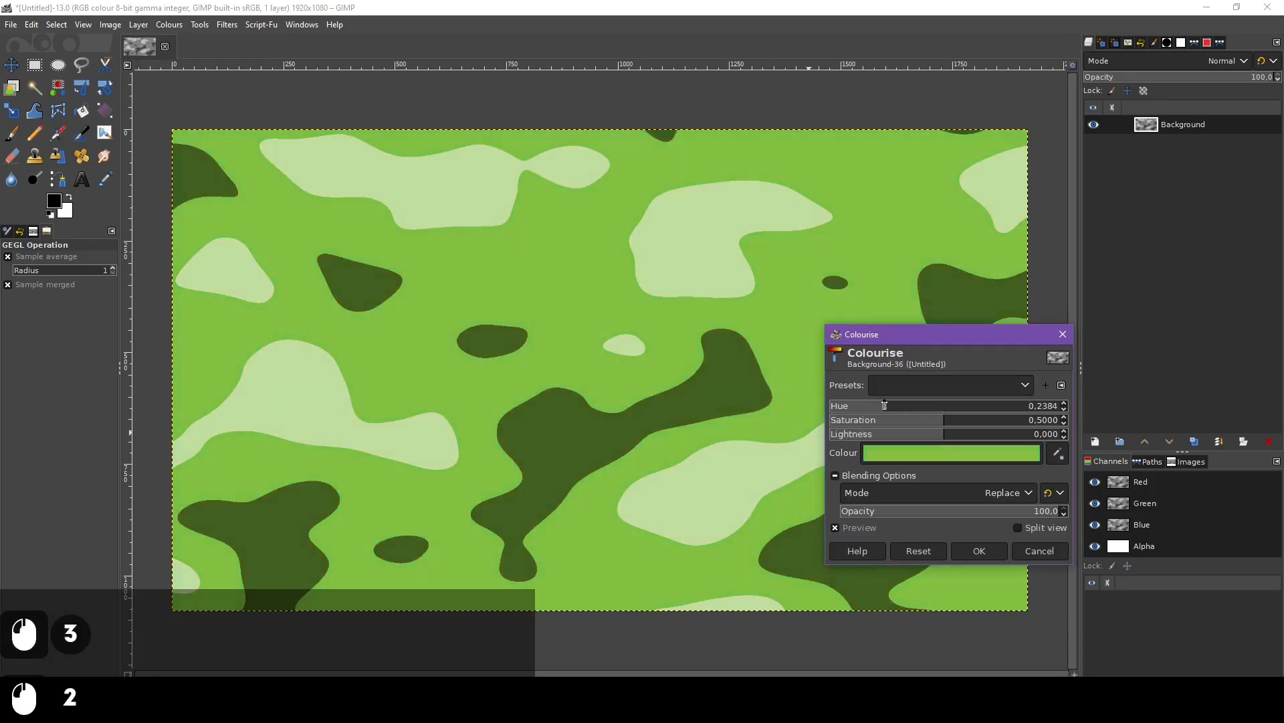
{"action": "left_click", "coordinate": [909, 416]}
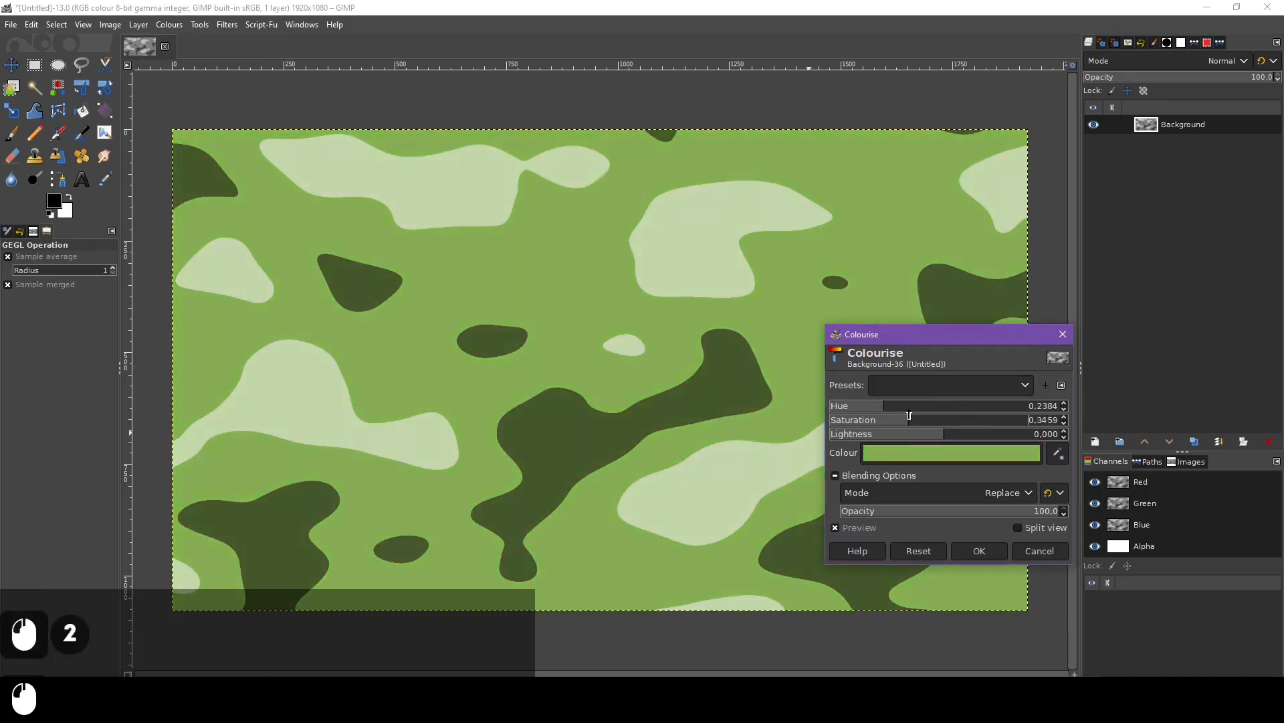
{"action": "left_click_drag", "start_coordinate": [896, 425], "coordinate": [881, 425]}
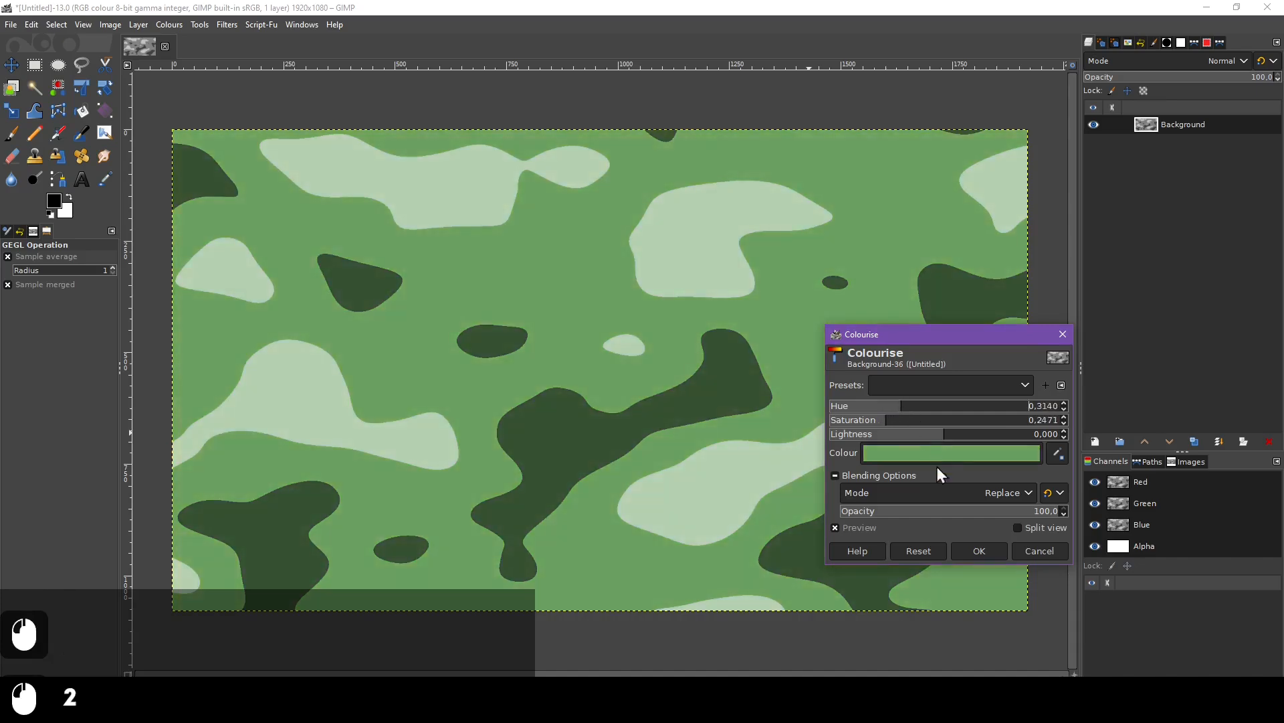
{"action": "left_click", "coordinate": [879, 406]}
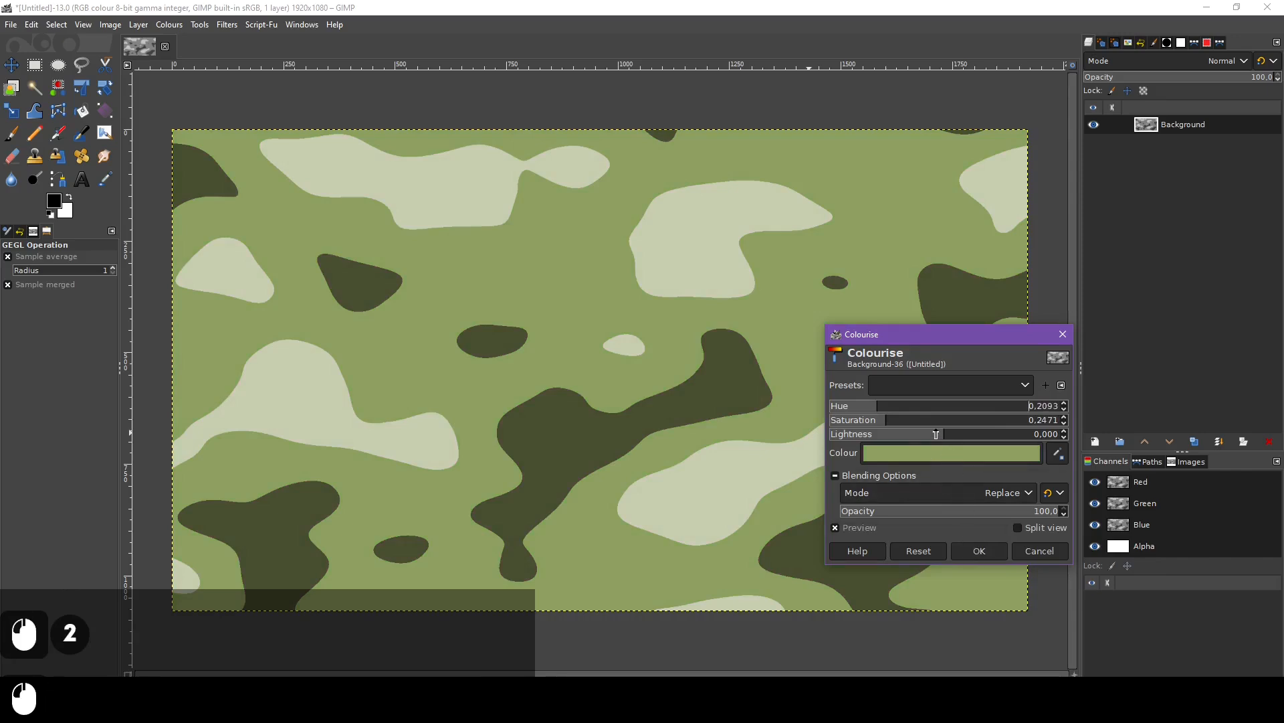
{"action": "left_click_drag", "start_coordinate": [936, 433], "coordinate": [897, 434]}
{"action": "left_click", "coordinate": [888, 435]}
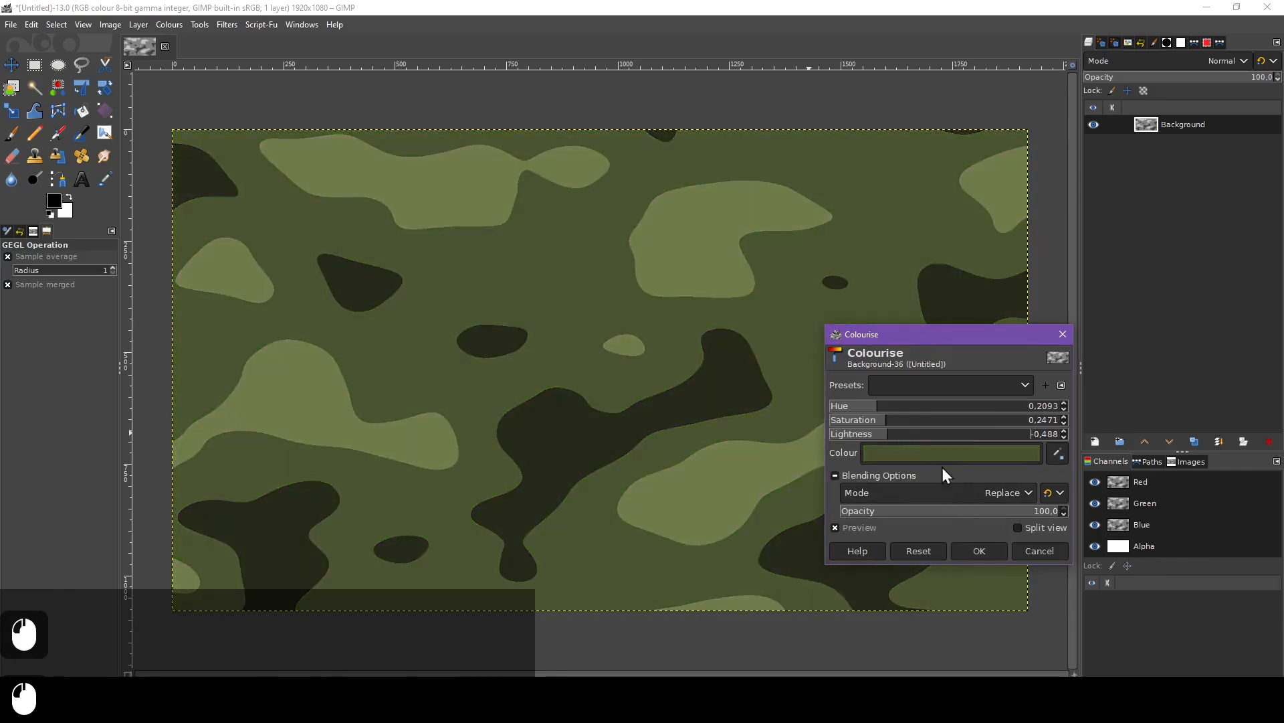
{"action": "left_click", "coordinate": [979, 550]}
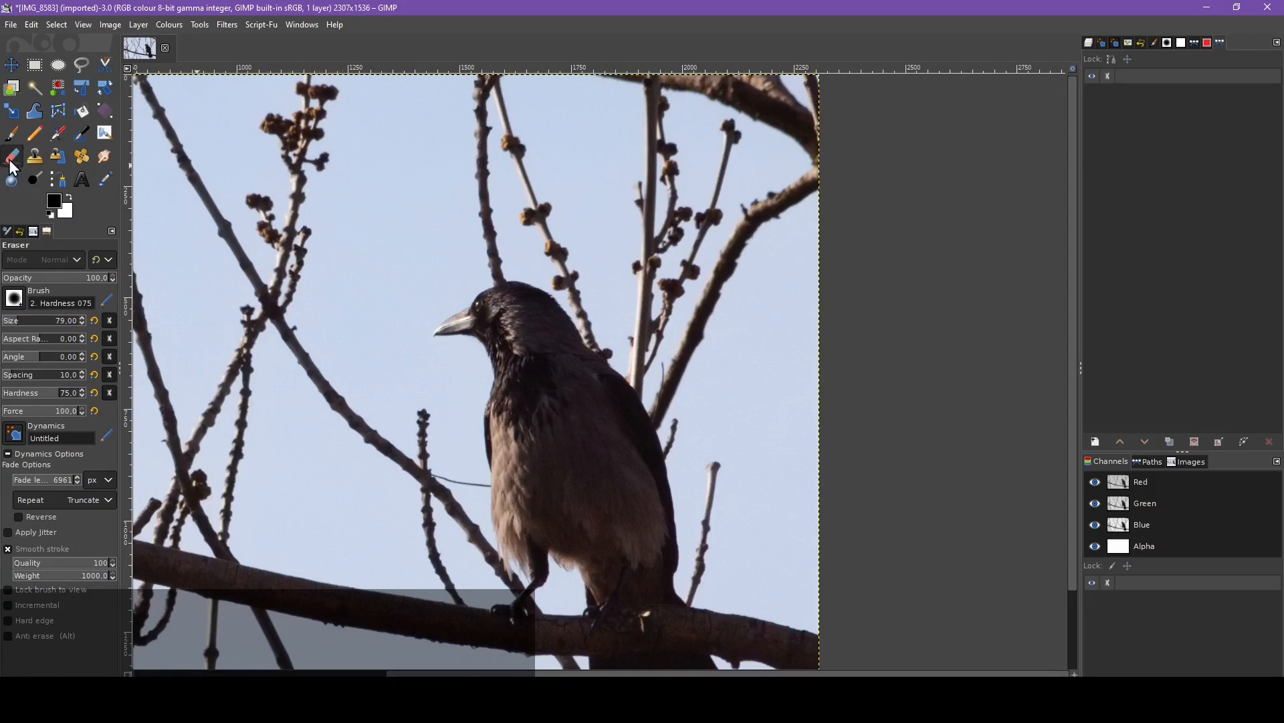
Erase a vertical strip of sky between the branches and the crow, and restore it with the Eraser's Anti erase mode
{"action": "left_click_drag", "start_coordinate": [354, 143], "coordinate": [354, 268]}
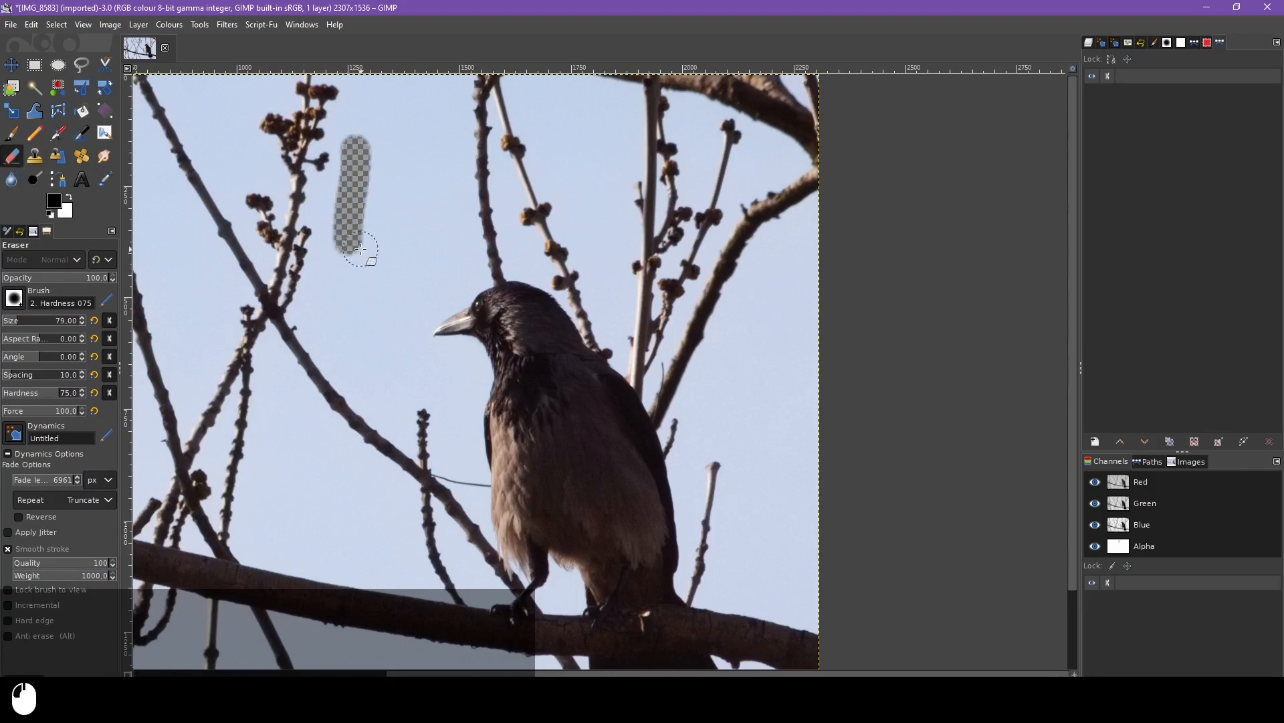
{"action": "key", "text": "alt"}
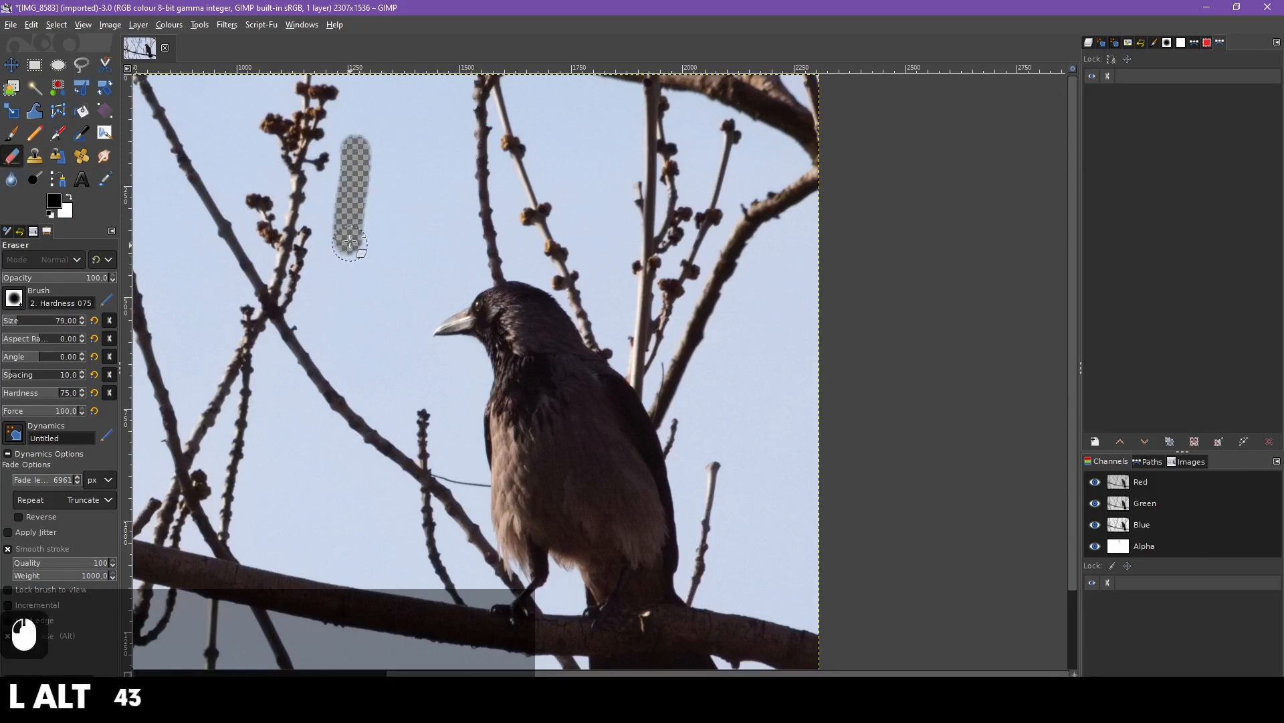
{"action": "mouse_move", "coordinate": [350, 242]}
{"action": "left_mouse_down"}
{"action": "mouse_move", "coordinate": [355, 157]}
{"action": "mouse_move", "coordinate": [339, 265]}
{"action": "mouse_move", "coordinate": [339, 244]}
{"action": "left_mouse_up"}
{"action": "mouse_move", "coordinate": [337, 221]}
{"action": "left_mouse_down"}
{"action": "mouse_move", "coordinate": [347, 143]}
{"action": "mouse_move", "coordinate": [337, 207]}
{"action": "mouse_move", "coordinate": [364, 235]}
{"action": "mouse_move", "coordinate": [366, 360]}
{"action": "left_mouse_up"}
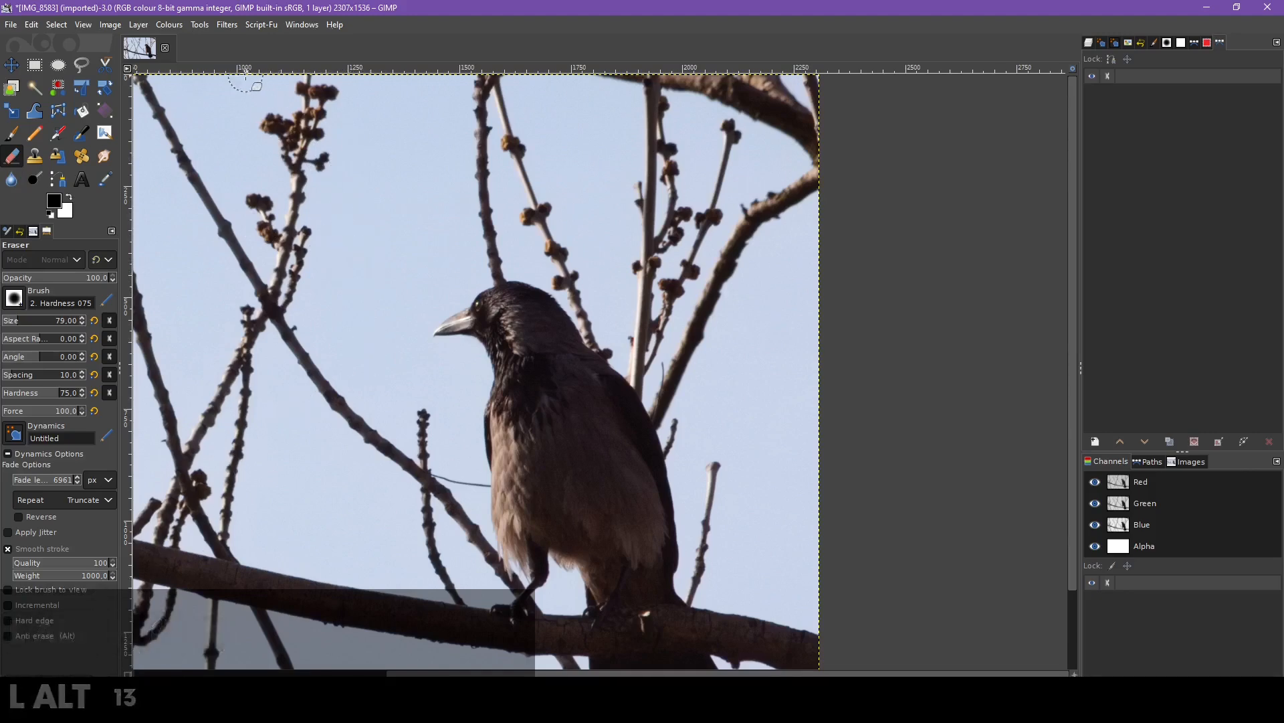
Fuzzy-select the dark parts of the thick slanted branch behind the crow's back and delete them
{"action": "left_click", "coordinate": [35, 89]}
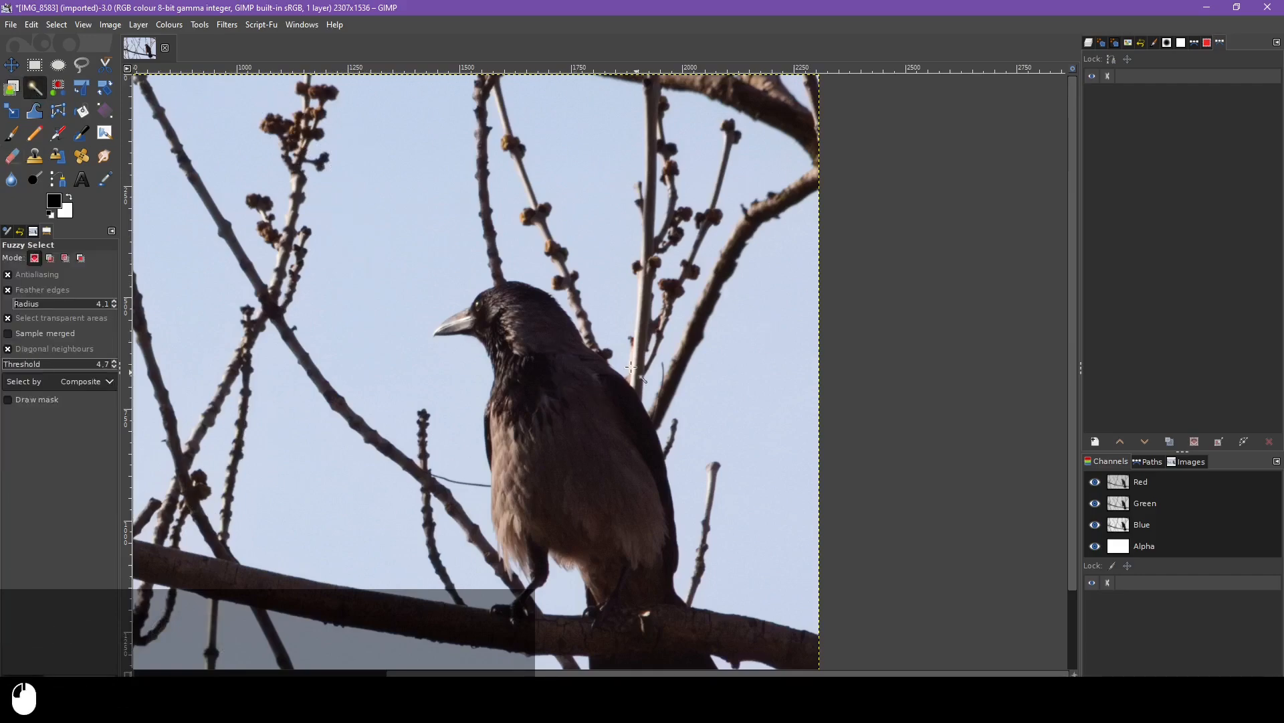
{"action": "scroll", "coordinate": [690, 392], "scroll_direction": "left", "scroll_amount": 3}
{"action": "scroll", "coordinate": [776, 418], "scroll_direction": "left", "scroll_amount": 3}
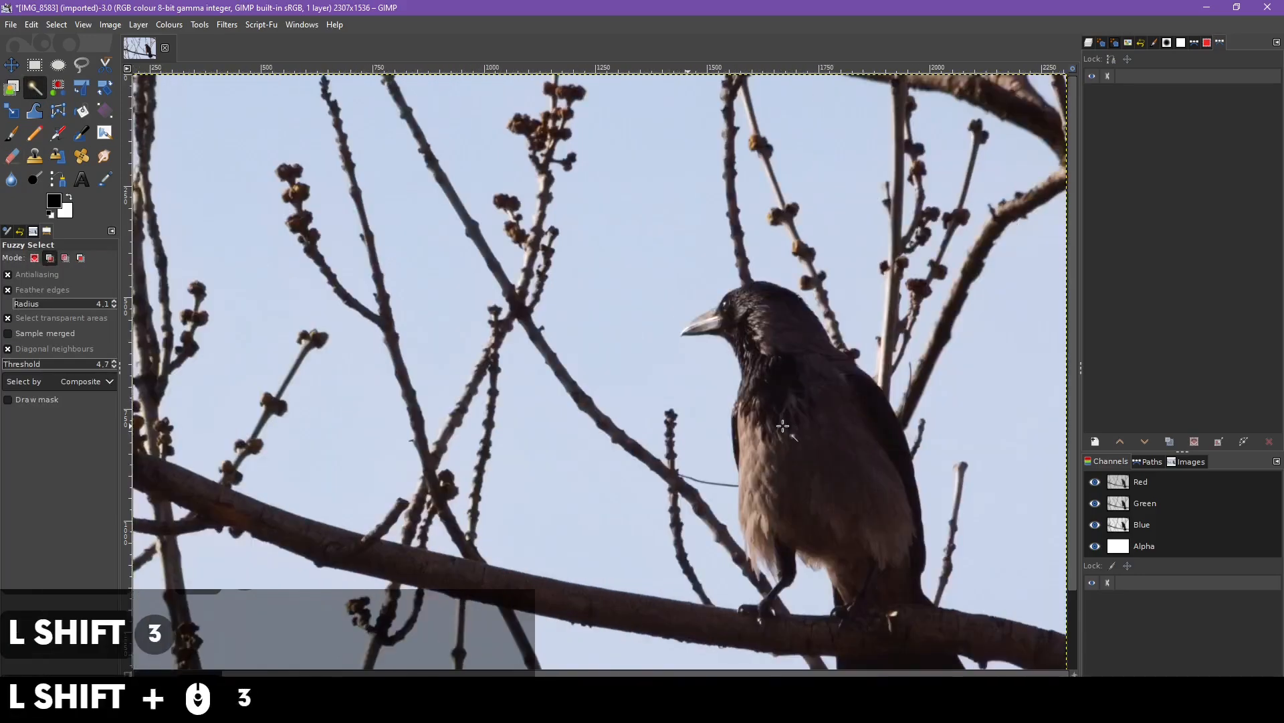
{"action": "scroll", "coordinate": [974, 395], "scroll_direction": "up", "scroll_amount": 3}
{"action": "left_click", "coordinate": [783, 422], "text": "shift"}
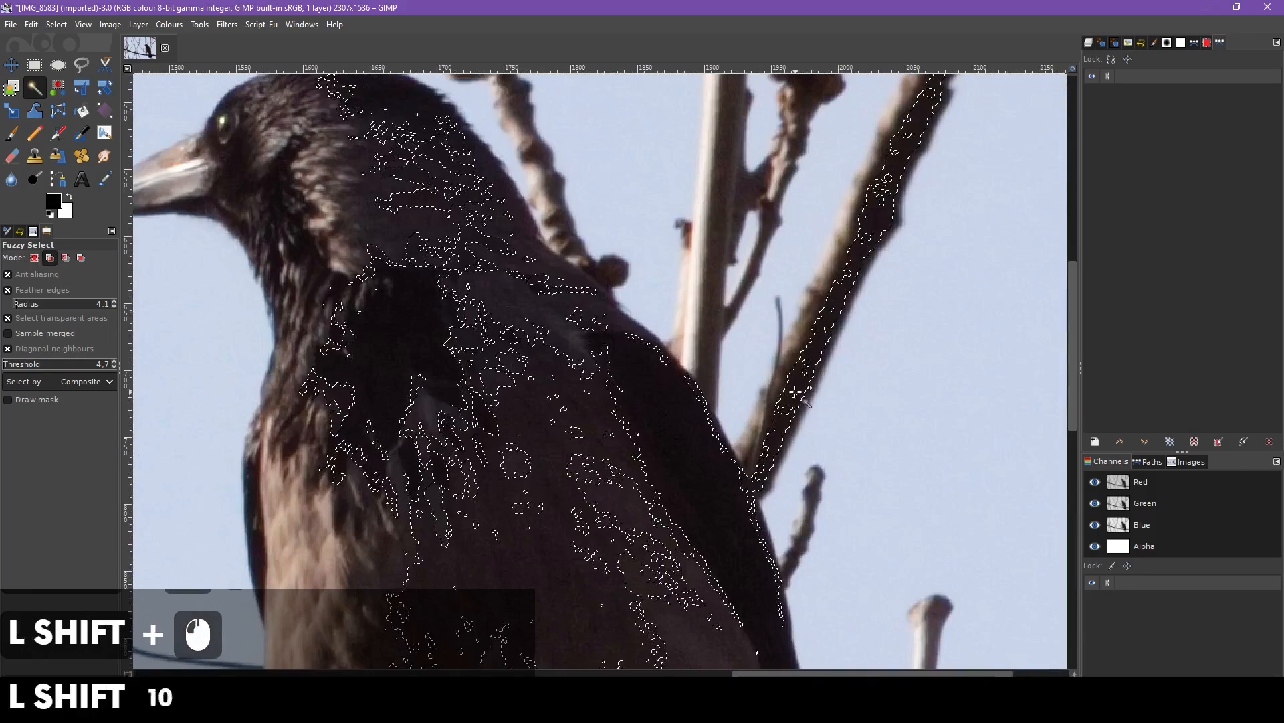
{"action": "left_click", "coordinate": [791, 412]}
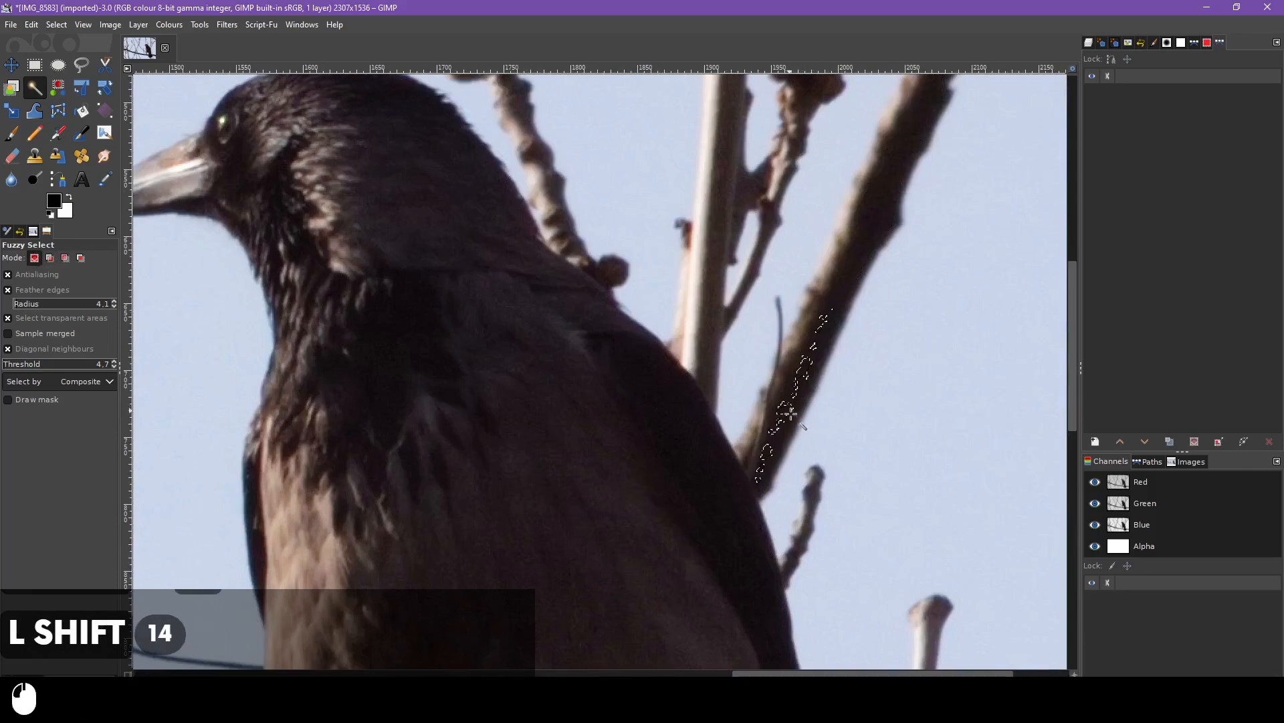
{"action": "left_click", "coordinate": [789, 413], "text": "shift"}
{"action": "left_click", "coordinate": [784, 420], "text": "shift"}
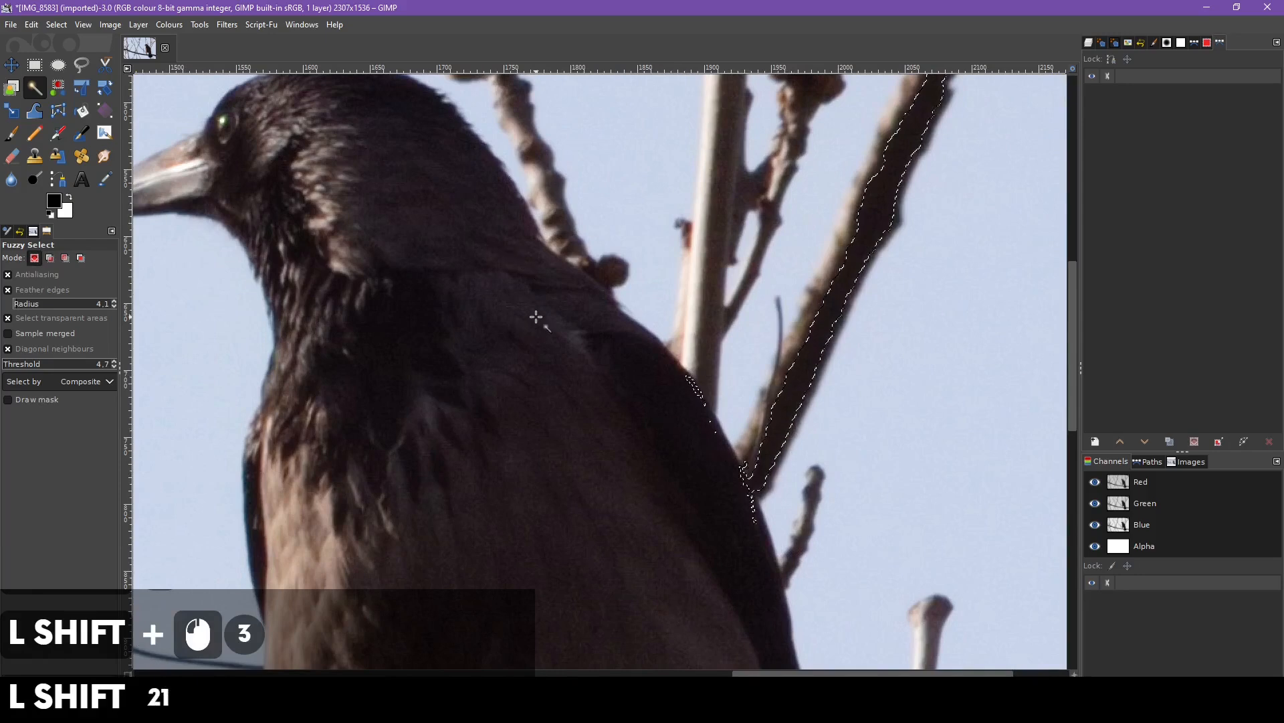
{"action": "key", "text": "Delete"}
Clear the selection and restore the deleted spots along the crow's back edge with the Eraser in Anti erase mode
{"action": "left_click", "coordinate": [56, 24]}
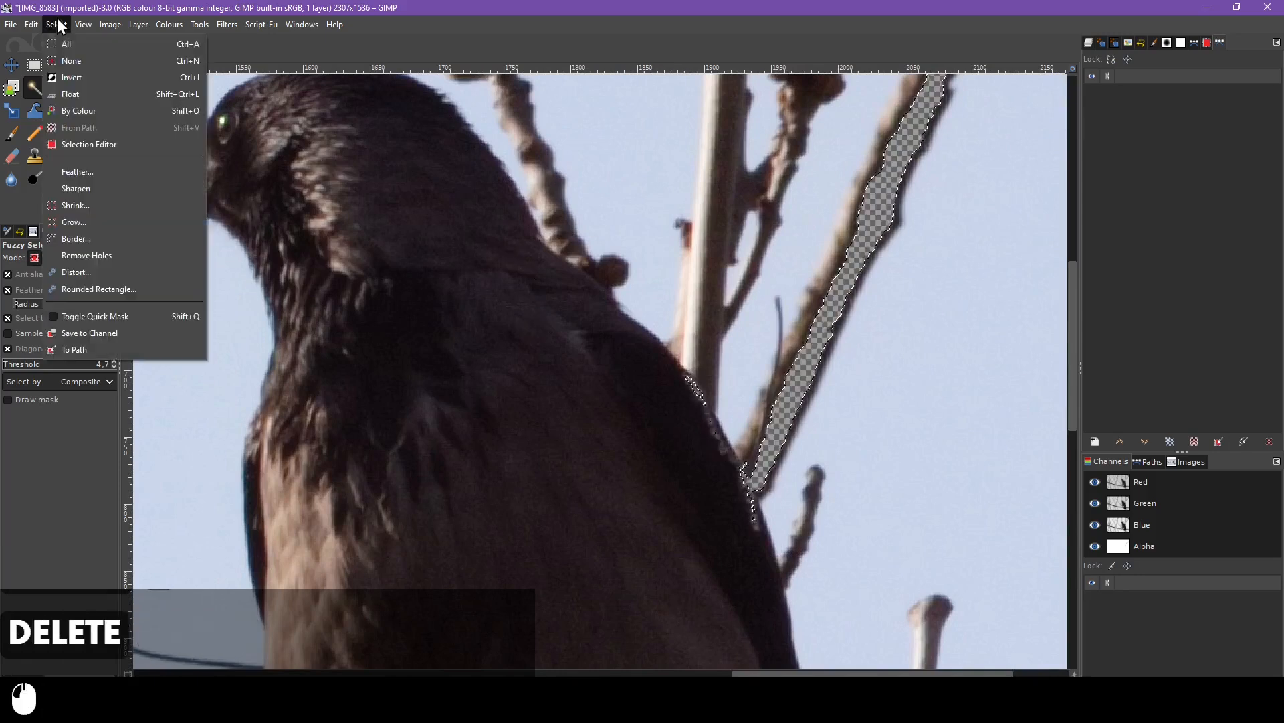
{"action": "left_click", "coordinate": [70, 59]}
{"action": "key", "text": "c"}
{"action": "left_click", "coordinate": [12, 156]}
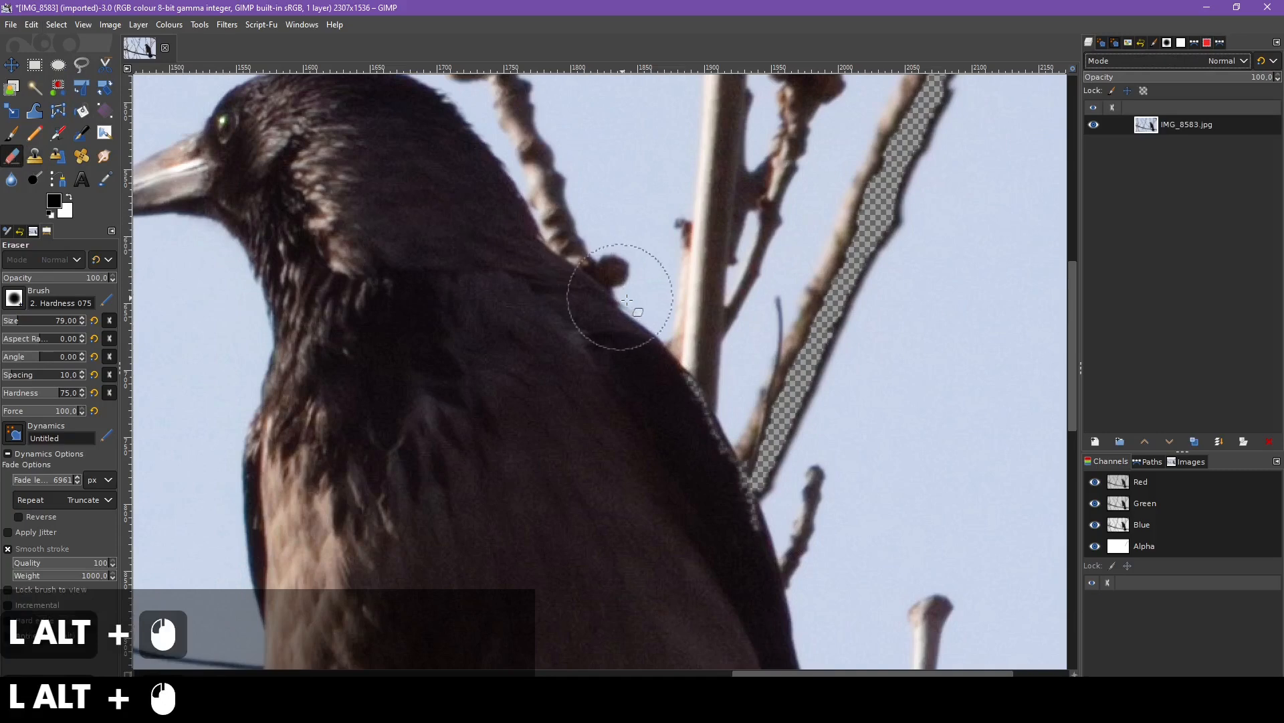
{"action": "mouse_move", "coordinate": [694, 413]}
{"action": "left_mouse_down"}
{"action": "mouse_move", "coordinate": [693, 521]}
{"action": "mouse_move", "coordinate": [823, 578]}
{"action": "mouse_move", "coordinate": [677, 543]}
{"action": "mouse_move", "coordinate": [693, 450]}
{"action": "mouse_move", "coordinate": [714, 510]}
{"action": "mouse_move", "coordinate": [828, 611]}
{"action": "left_mouse_up"}
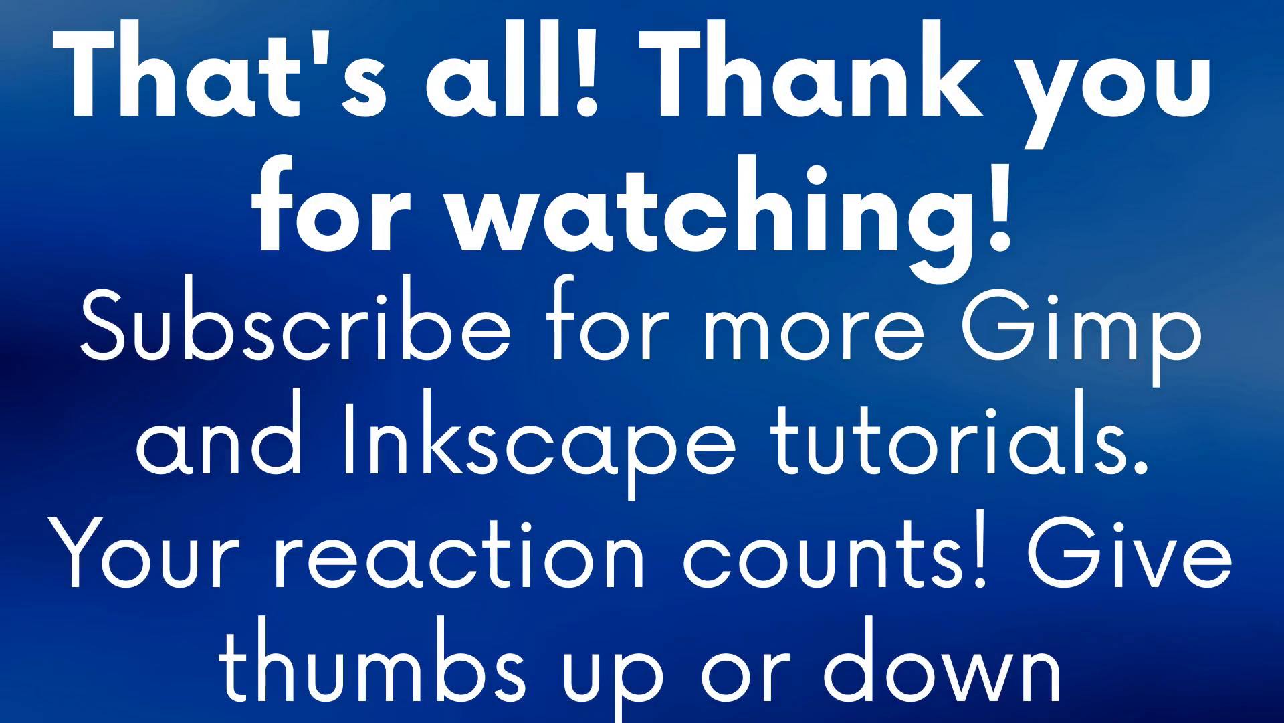